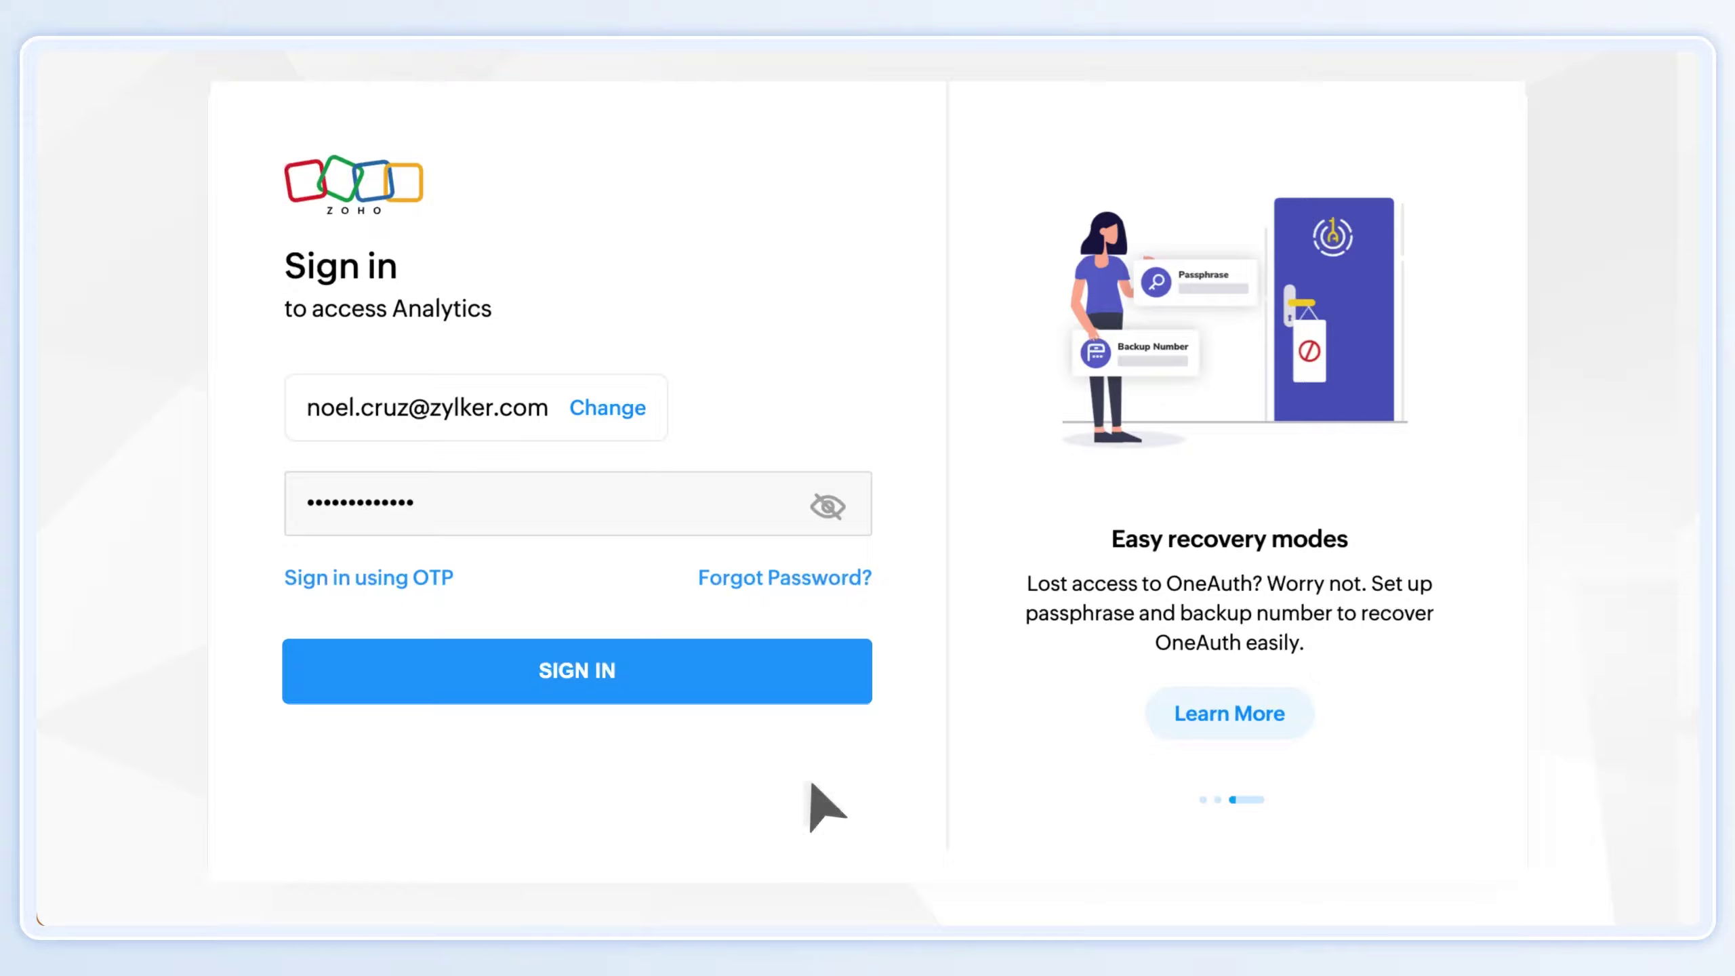
- Sign in, start a new data import and choose Zoho CRM as the source
left_click(667, 682)
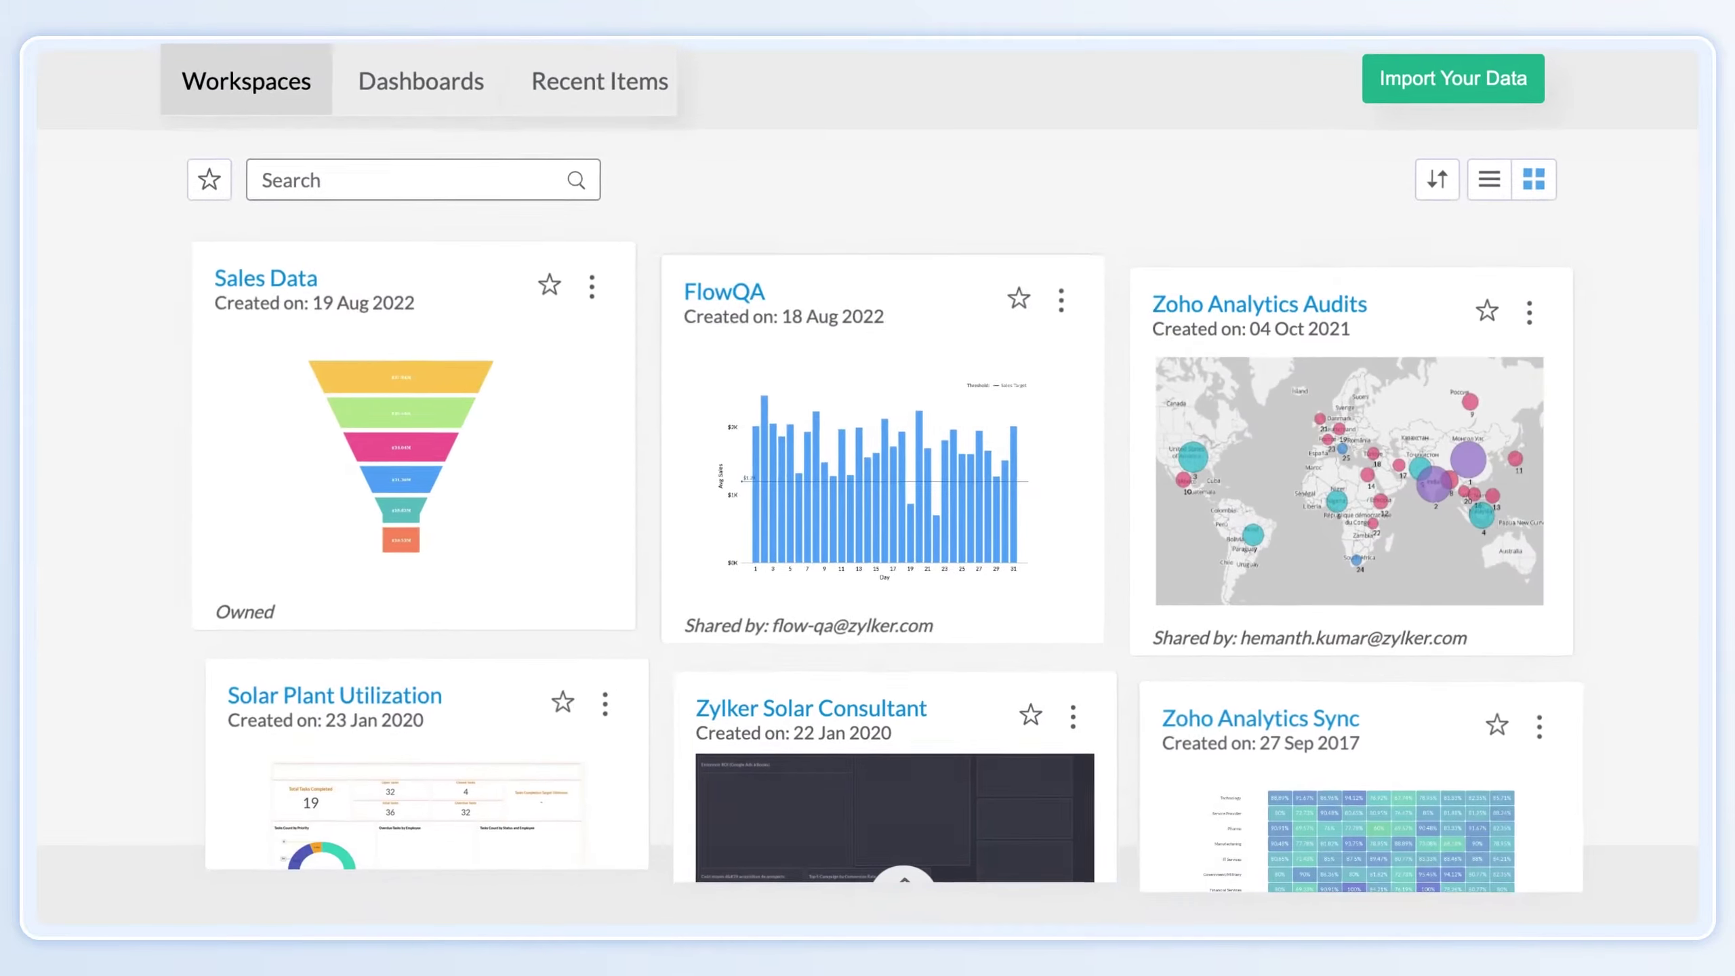
left_click(1464, 86)
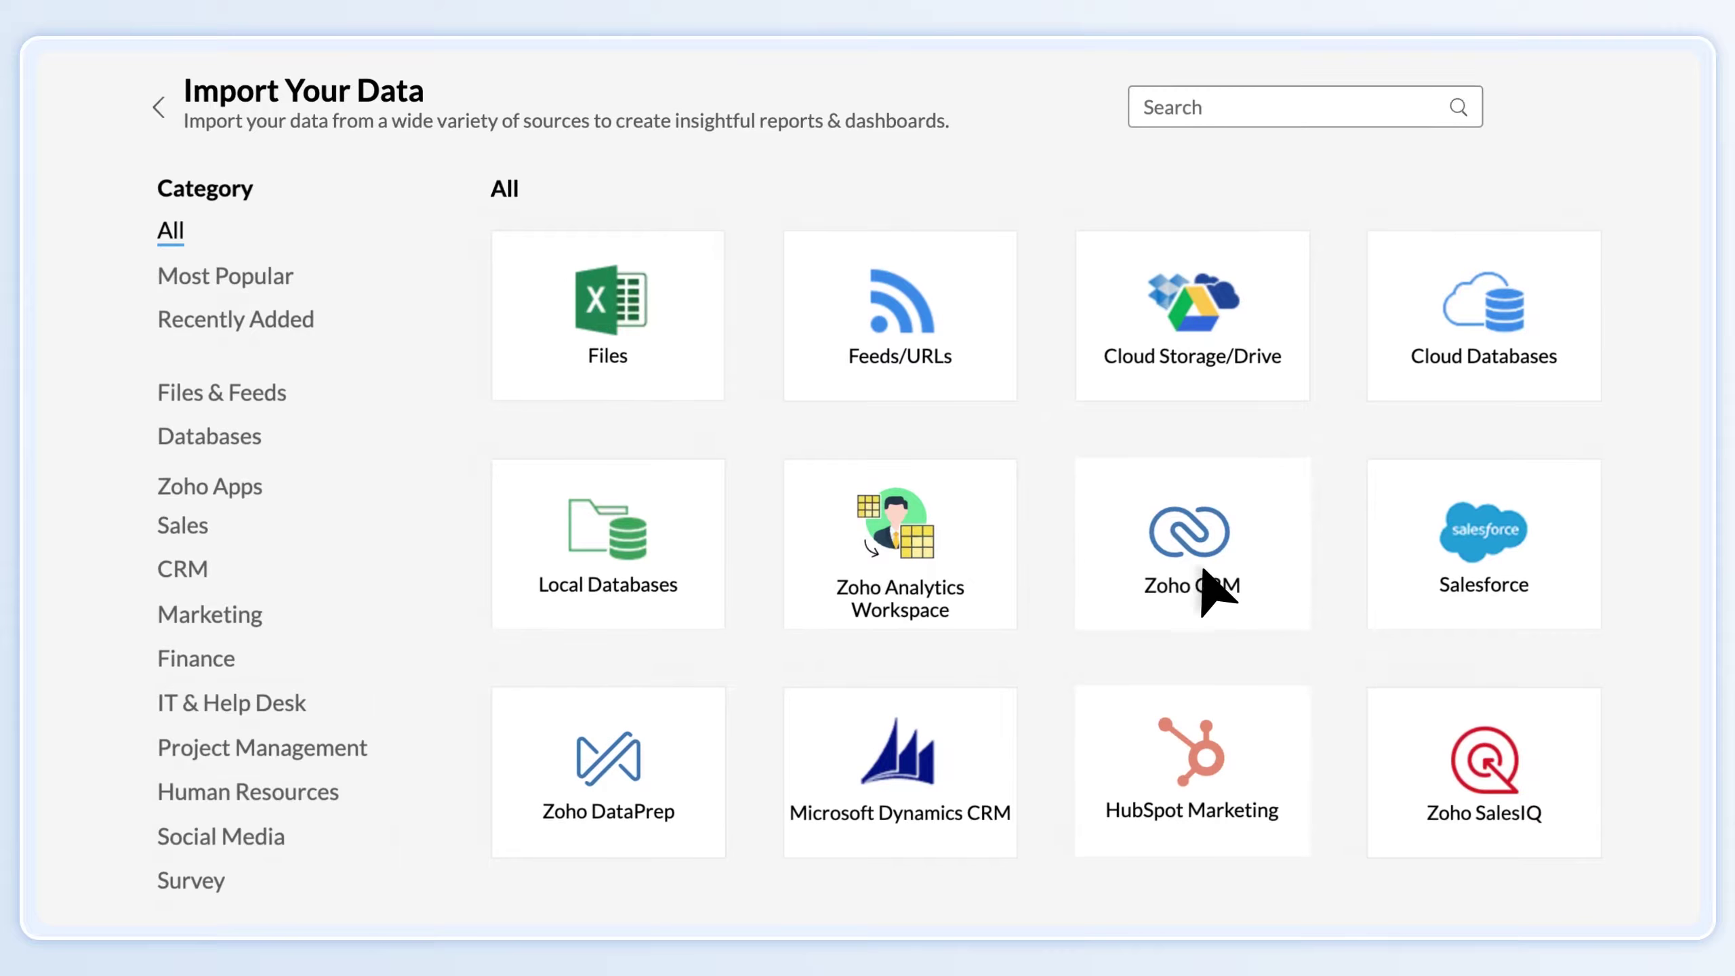
left_click(1204, 576)
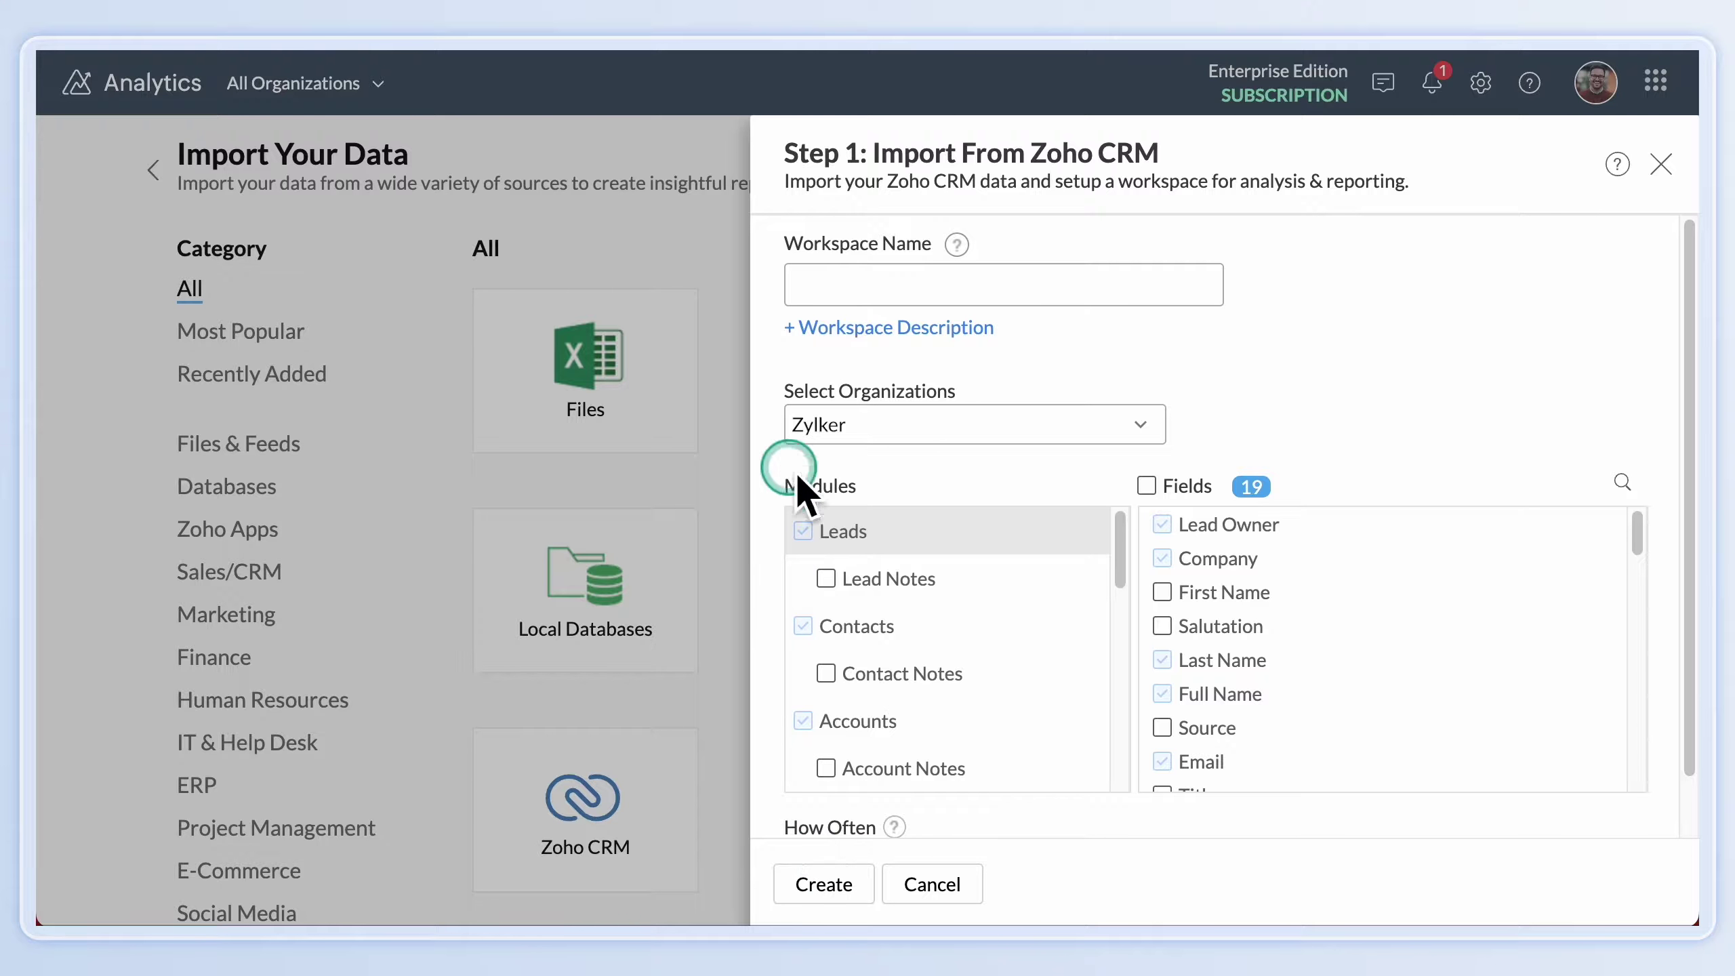
- Name the workspace Zoho CRM Advanced Analytics and include notes, Tasks, Meetings, Calls and Campaigns
left_click(833, 287)
type("Zoho CRM Advanced Analy")
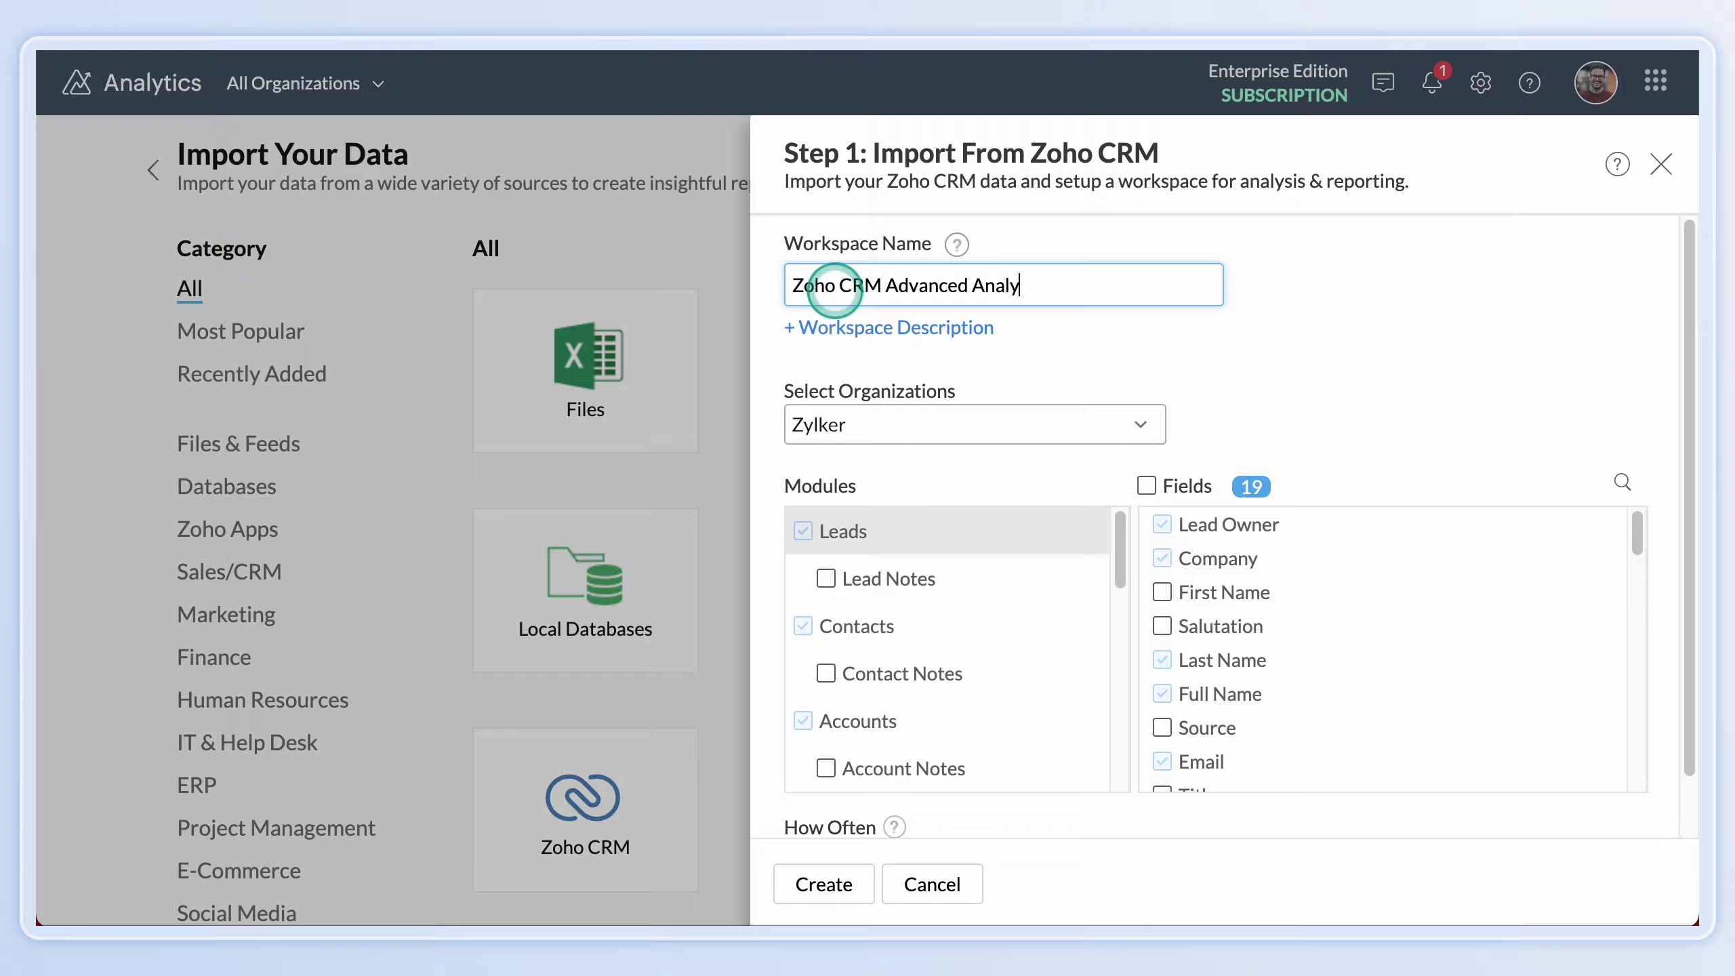
type("tics")
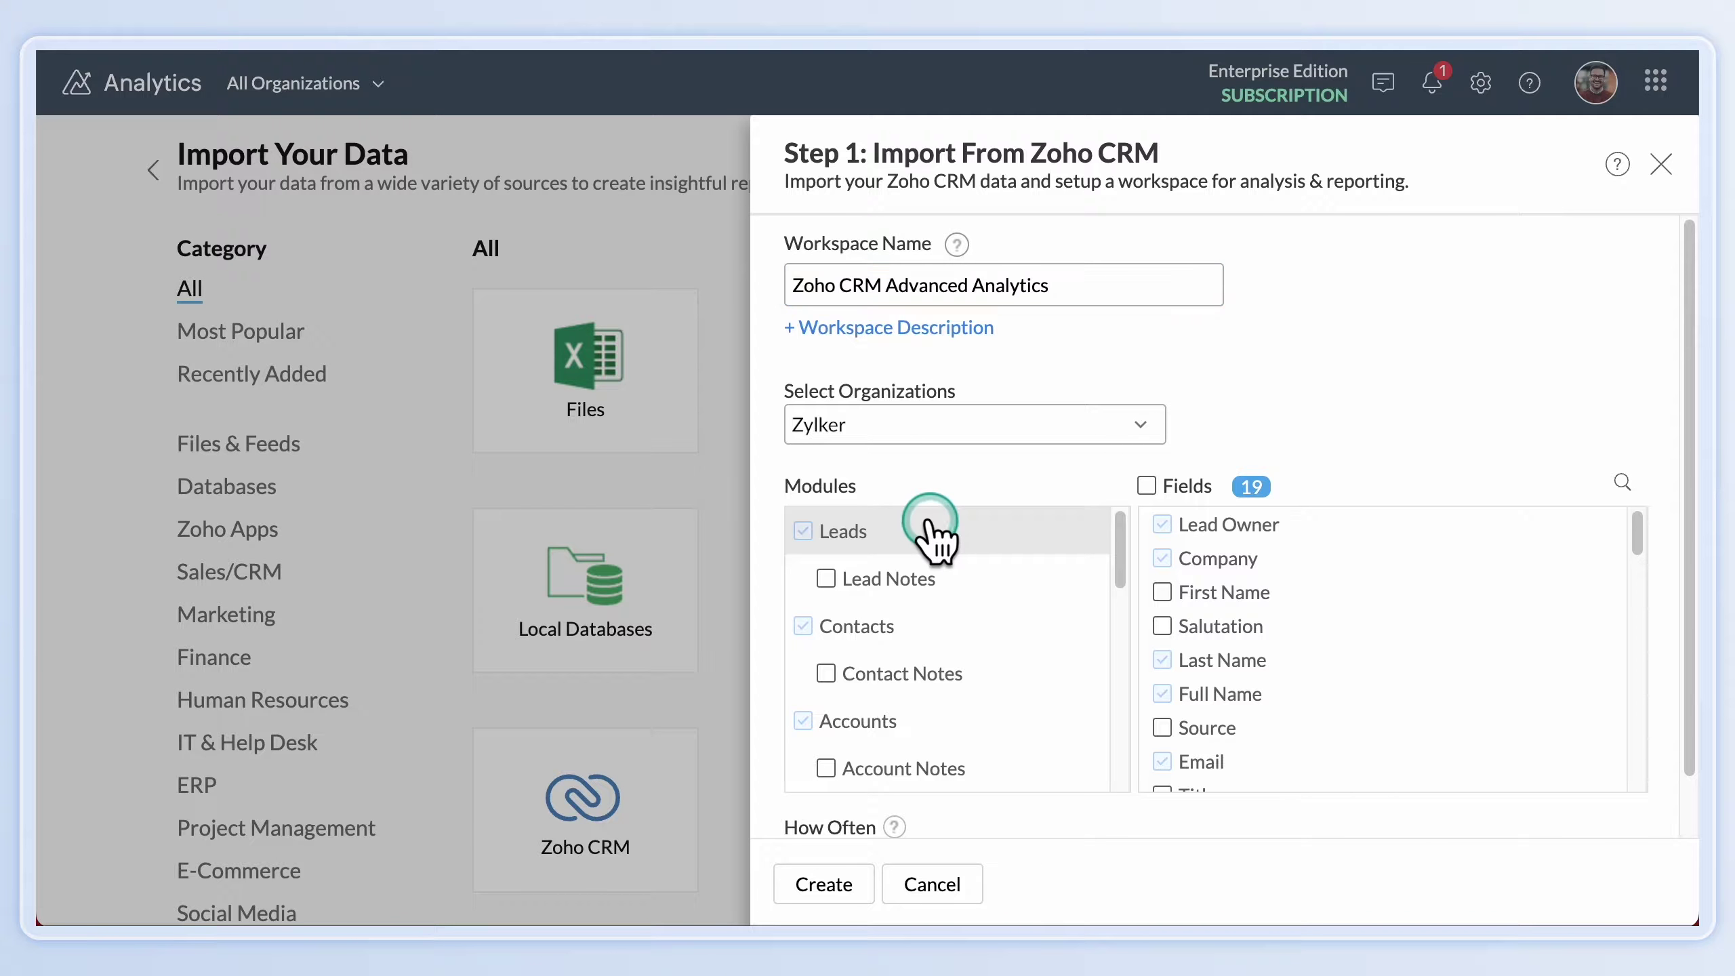
left_click(825, 579)
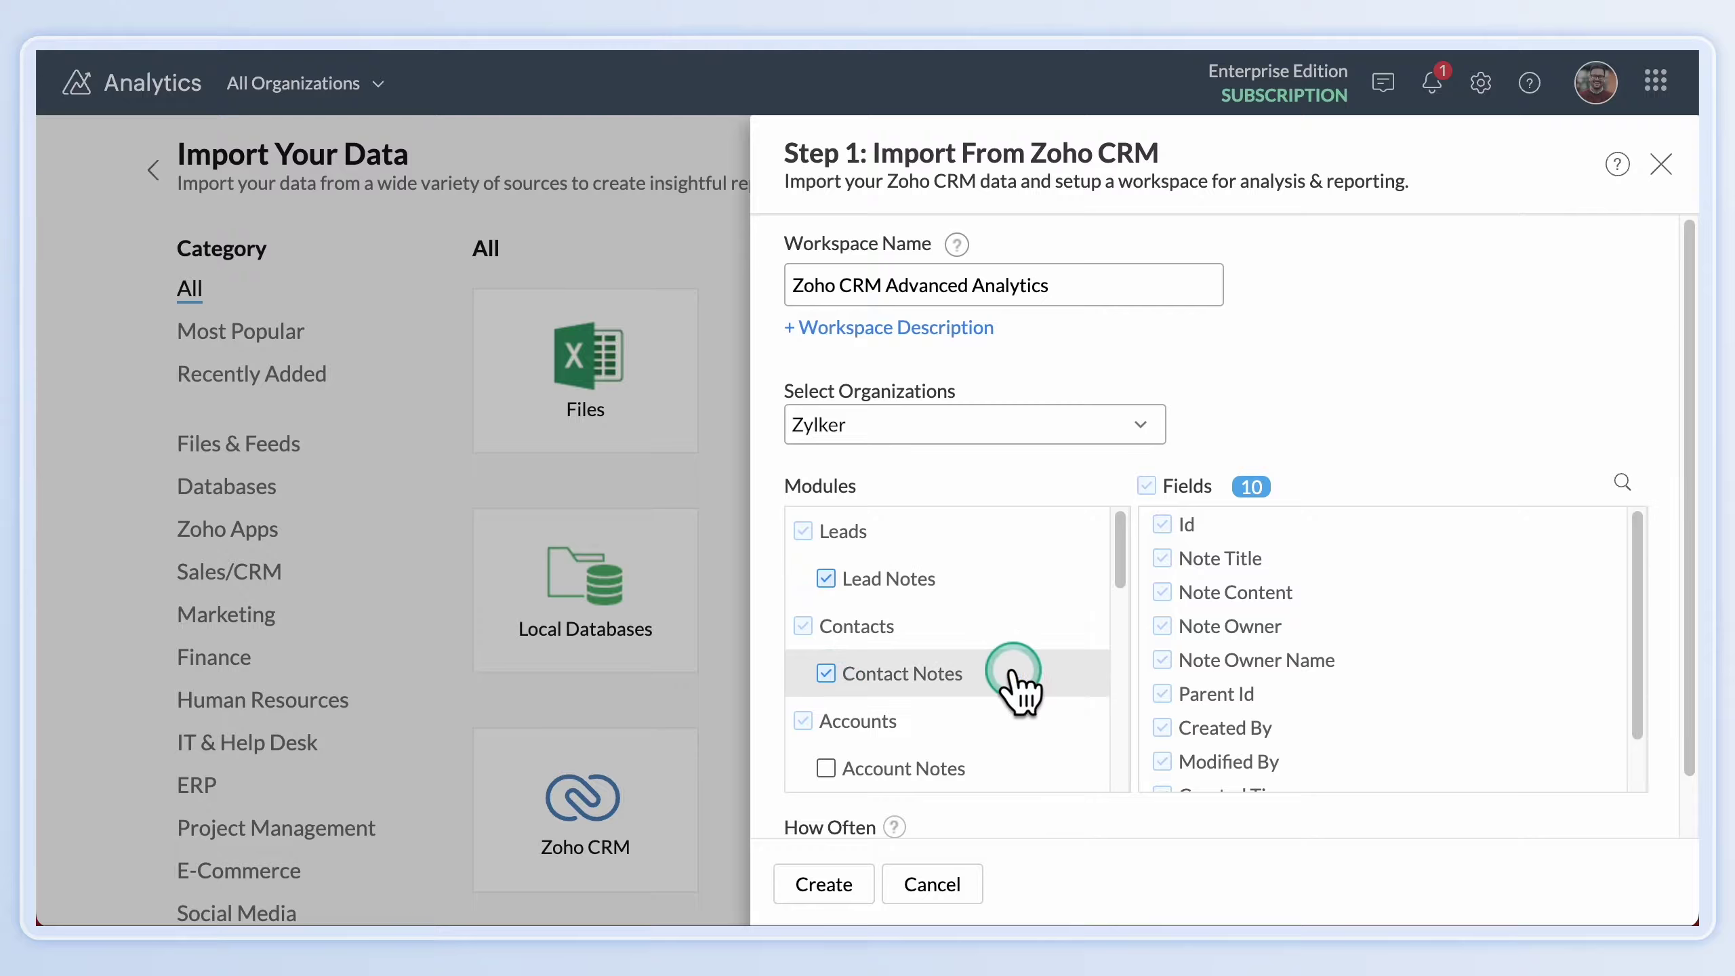
scroll(1014, 675, "down", 1)
left_click(825, 610)
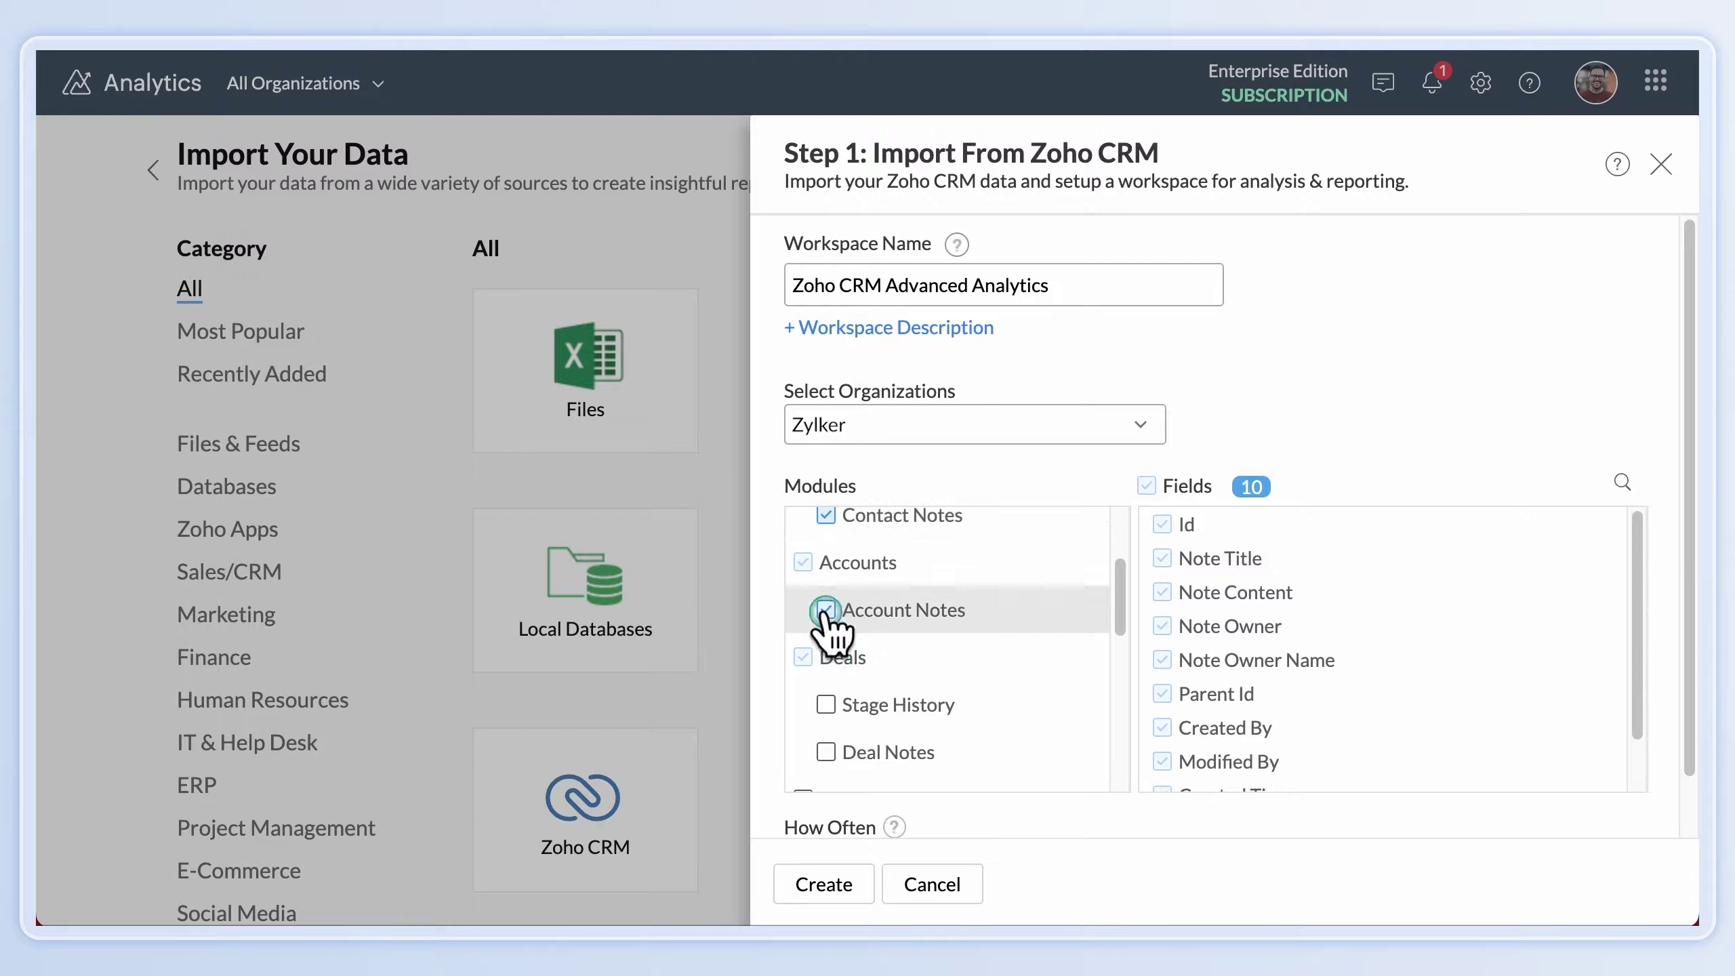
left_click(825, 751)
scroll(911, 721, "down", 1)
left_click(801, 621)
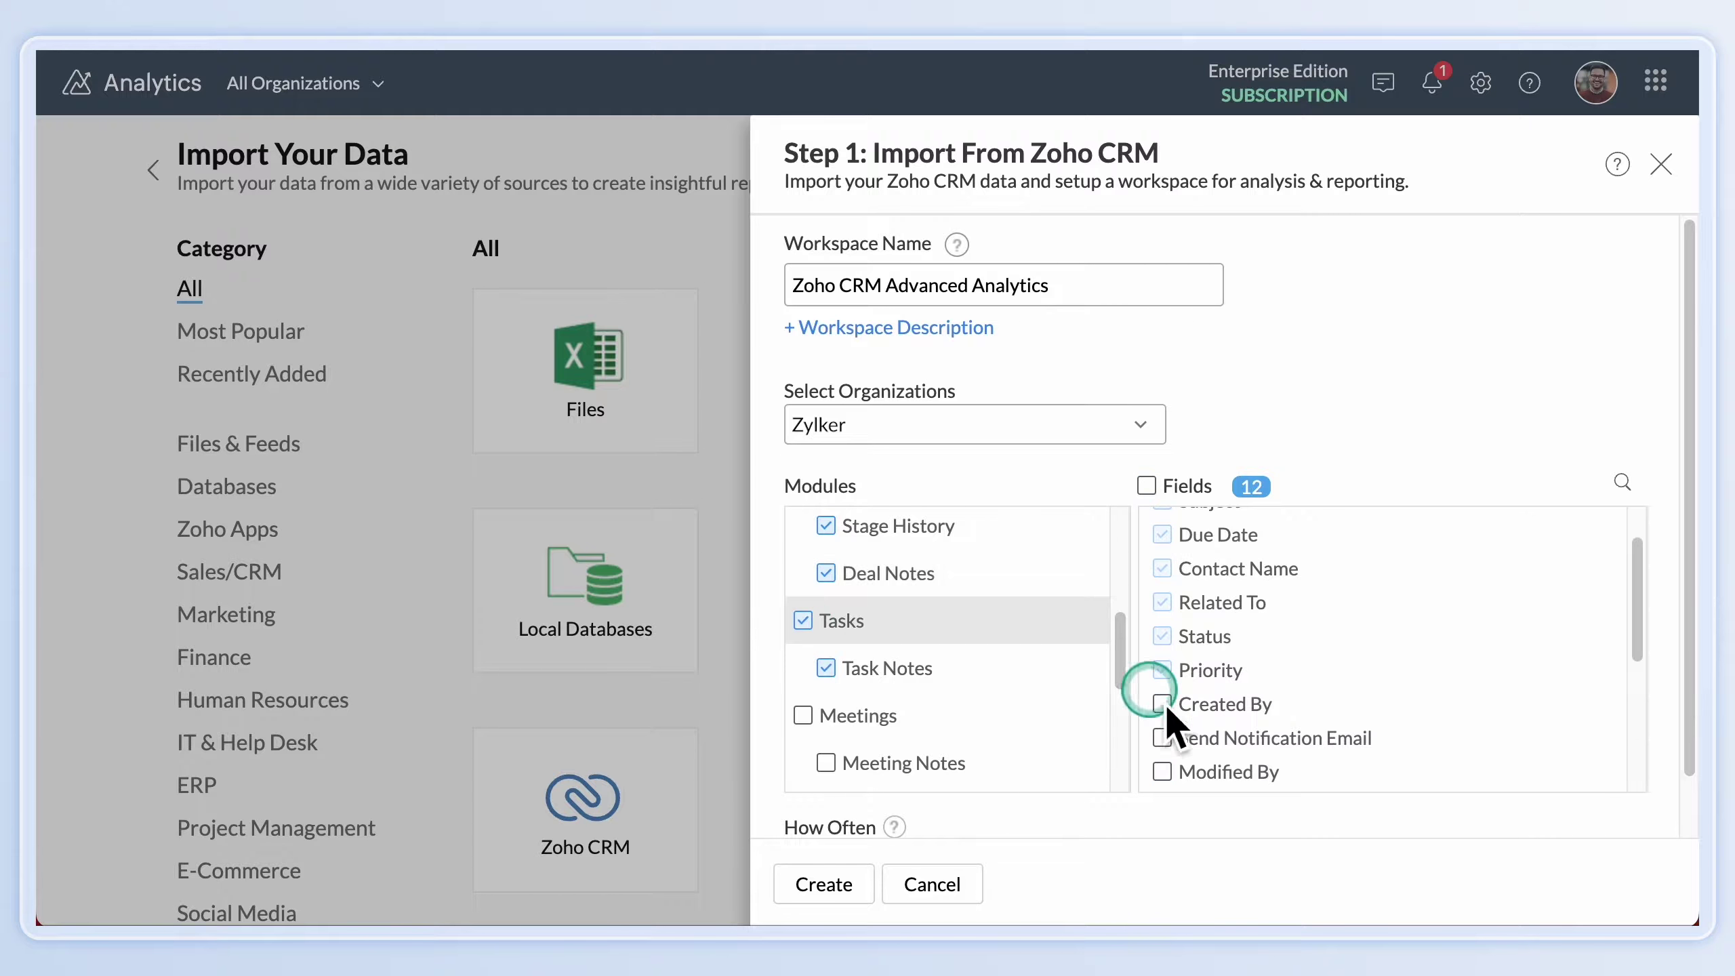
scroll(957, 726, "down", 1)
left_click(803, 607)
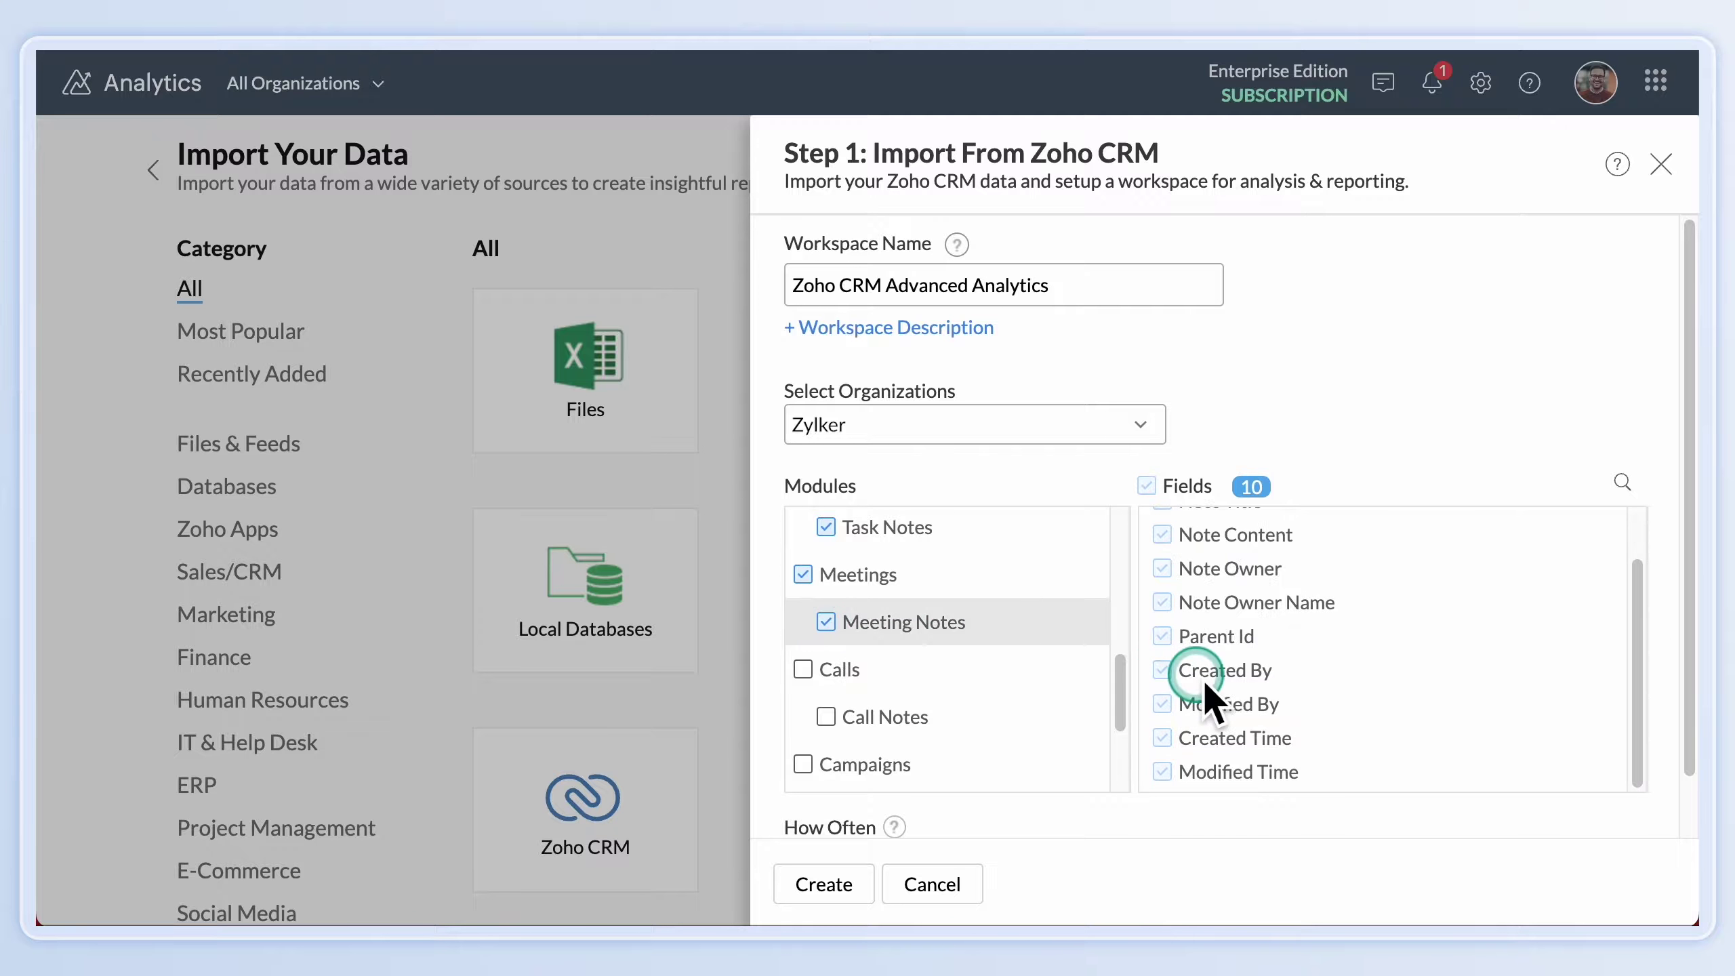
scroll(1179, 678, "down", 1)
left_click(826, 654)
left_click(803, 701)
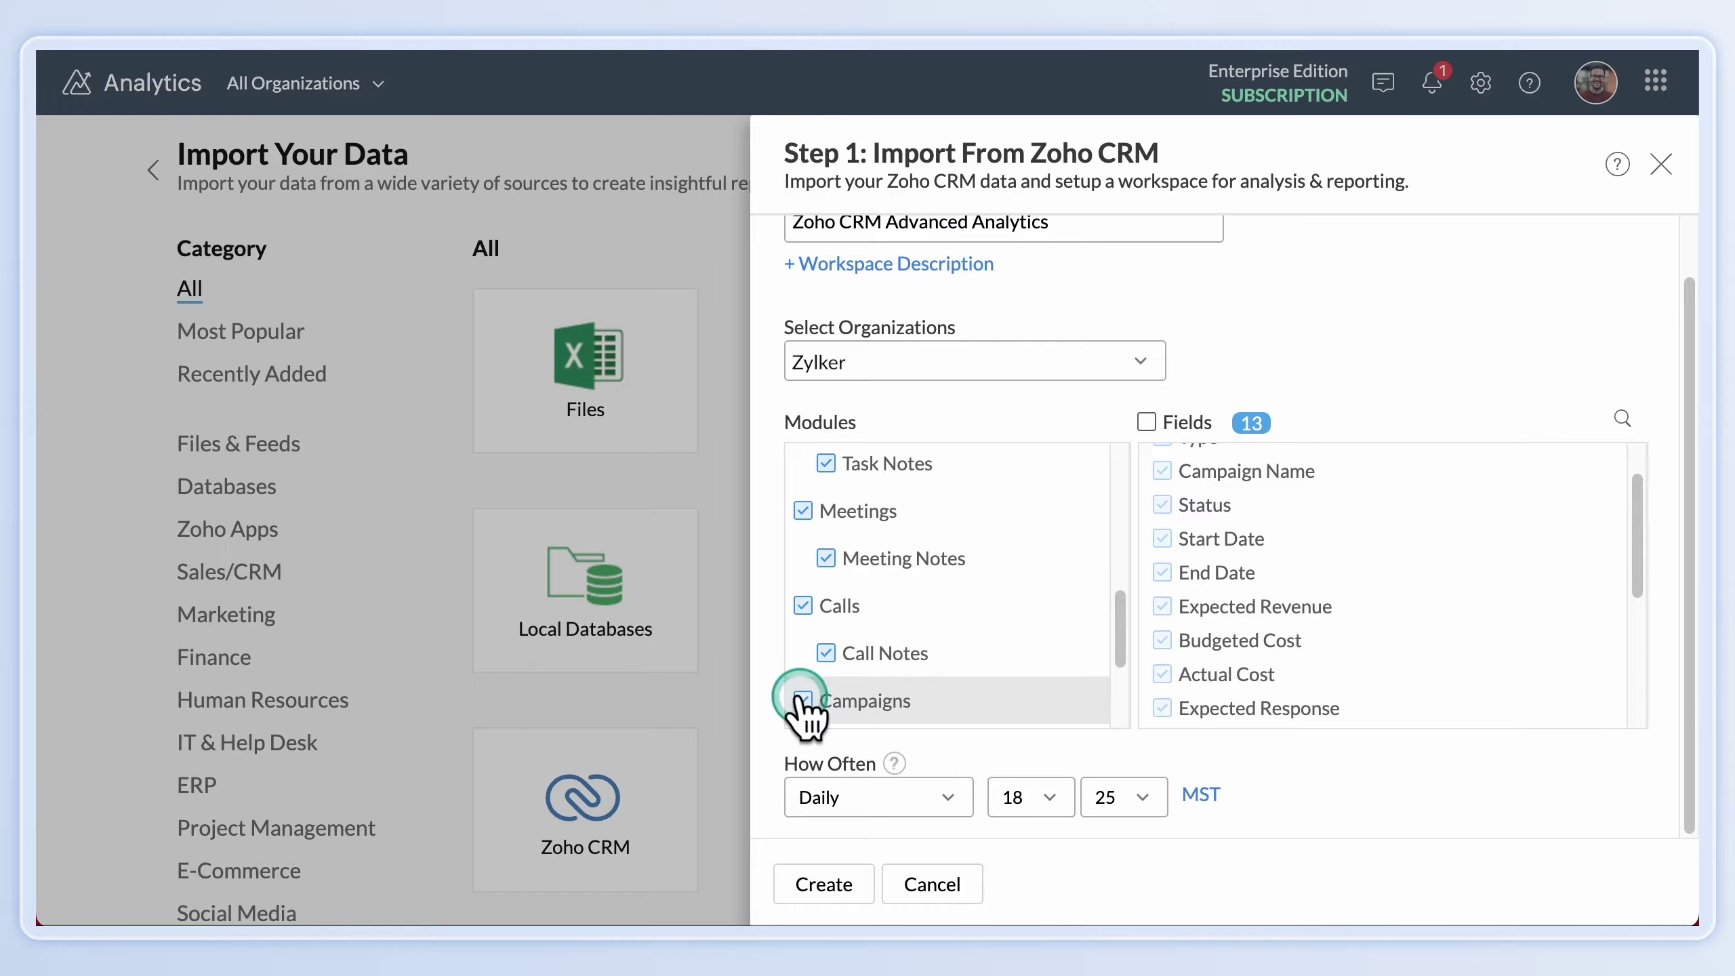
- Set the import to sync hourly, every 6 hours
left_click(948, 797)
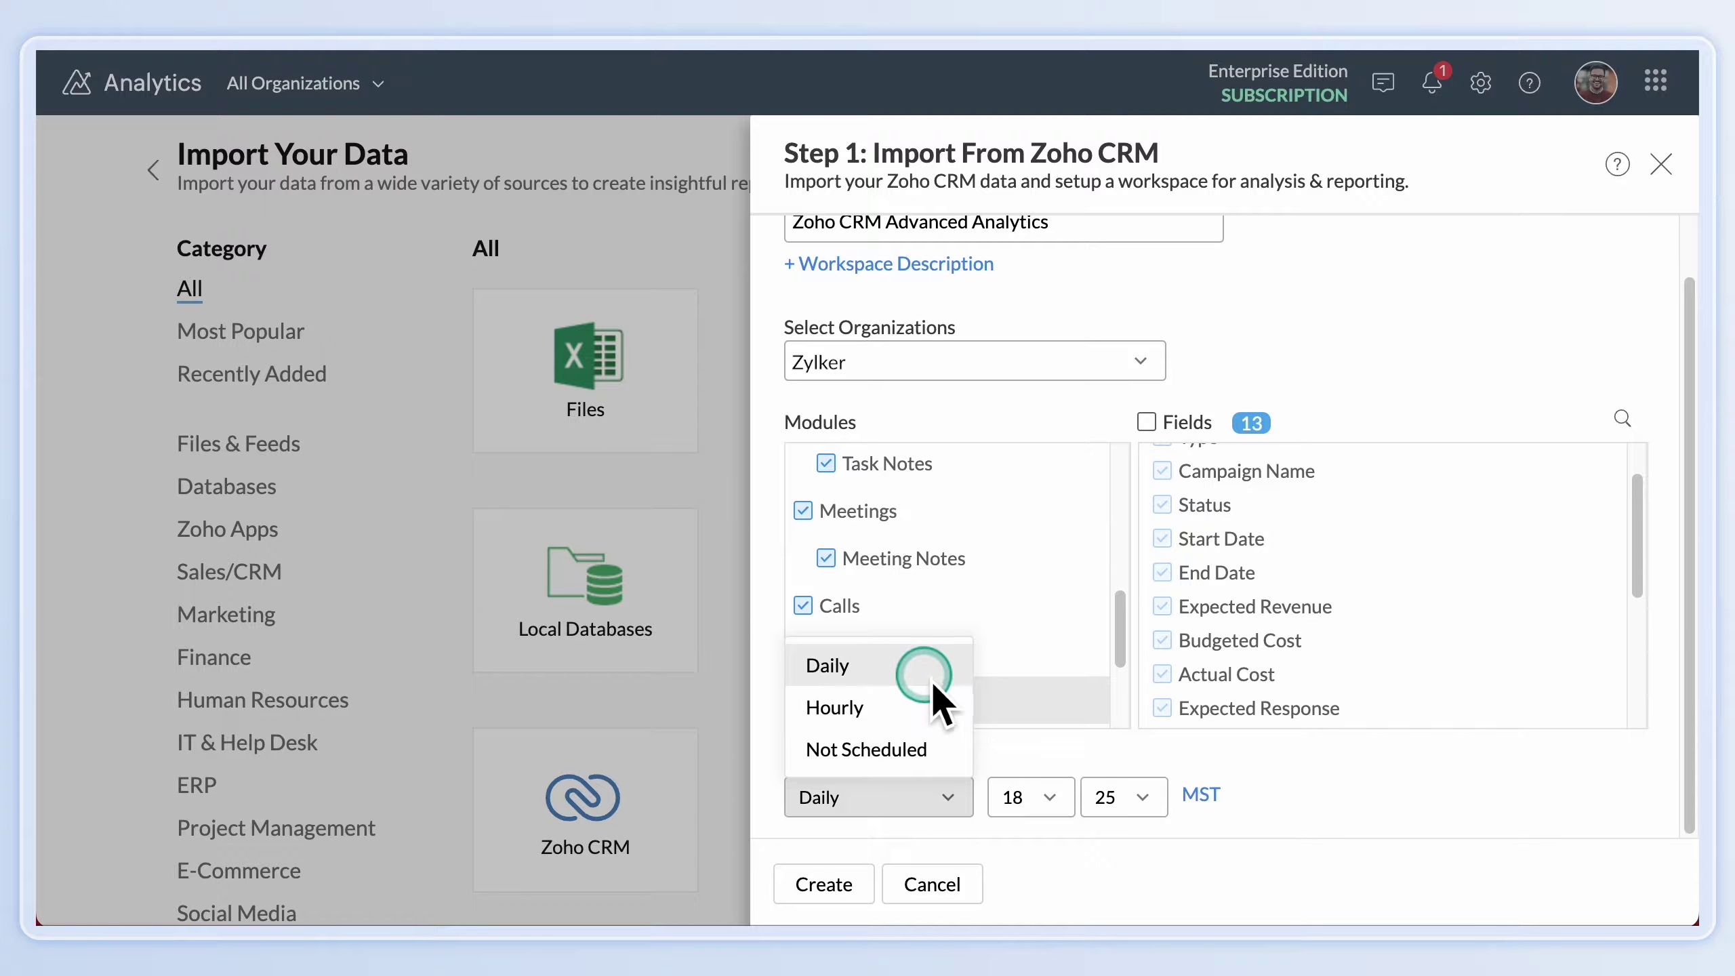
left_click(938, 705)
left_click(1101, 797)
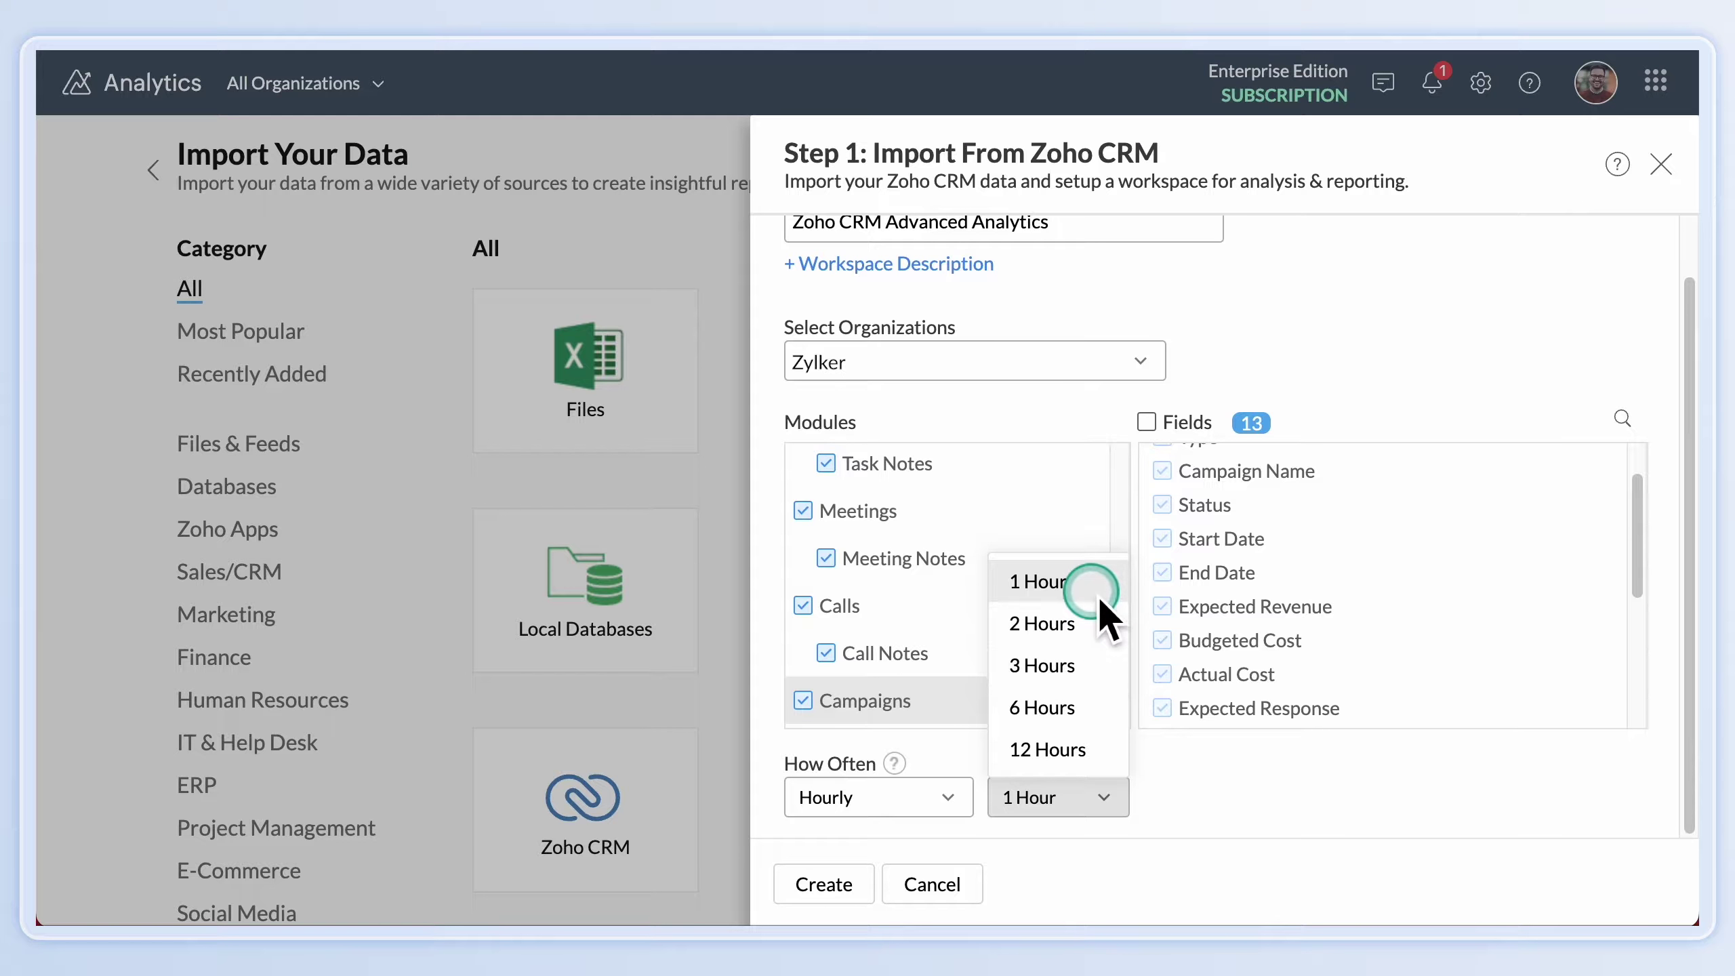
left_click(1091, 708)
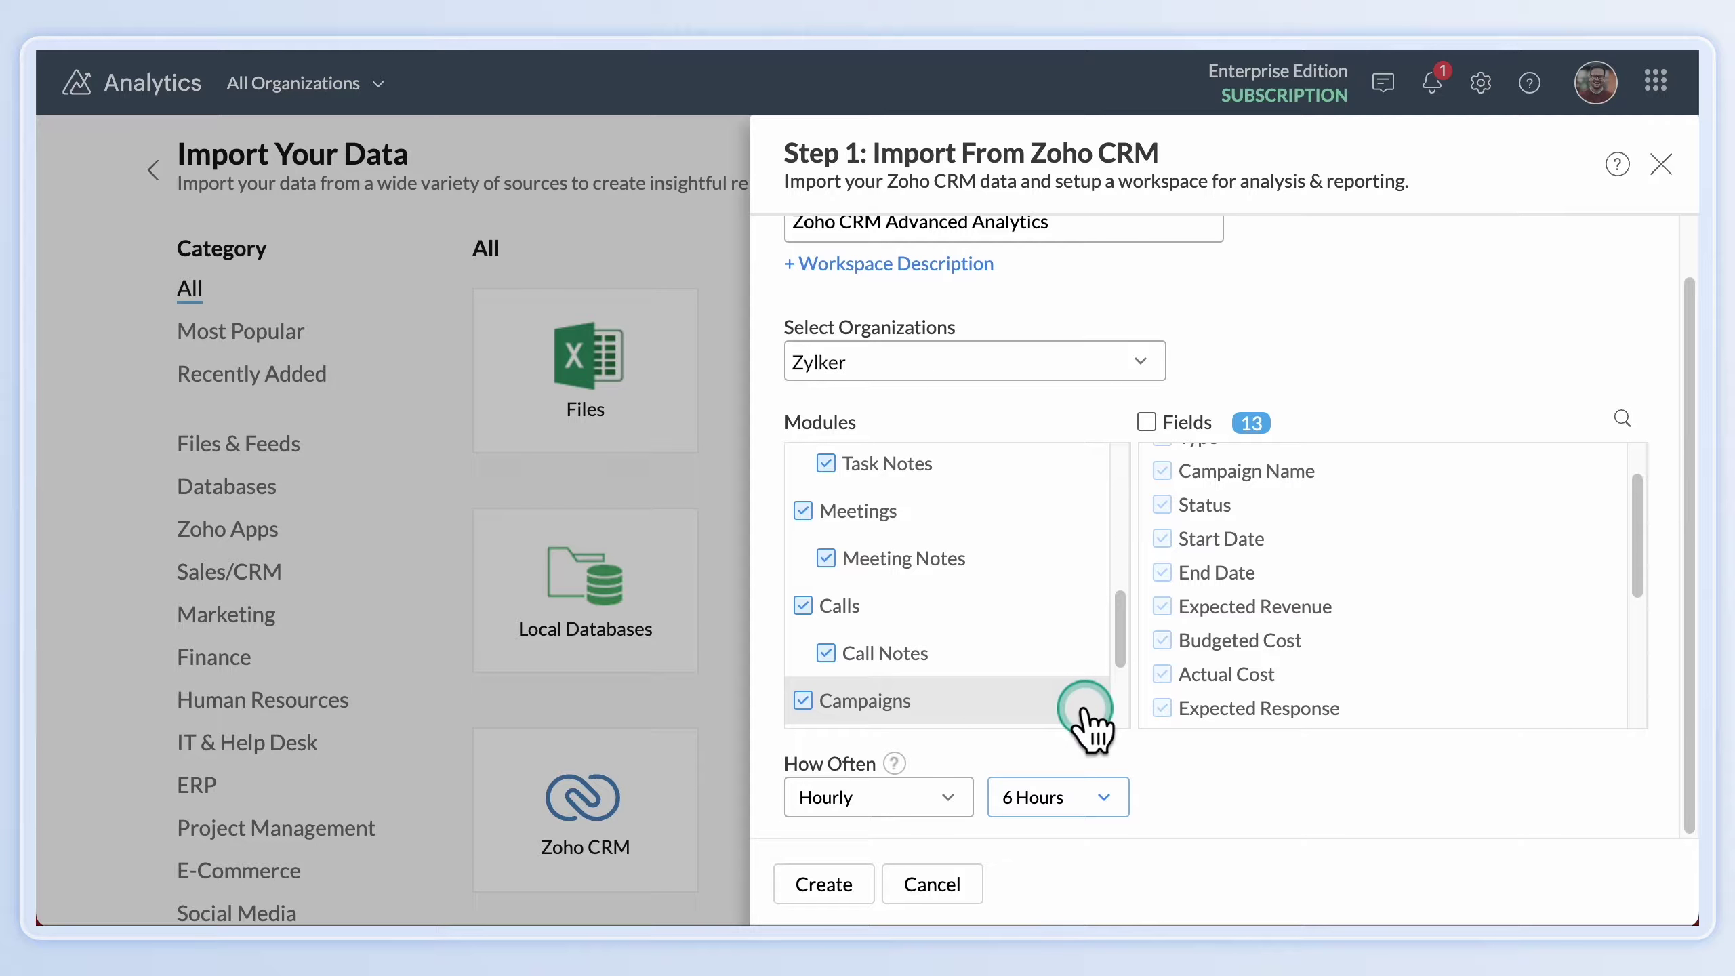
- Create the workspace and acknowledge the import-started notice
left_click(824, 884)
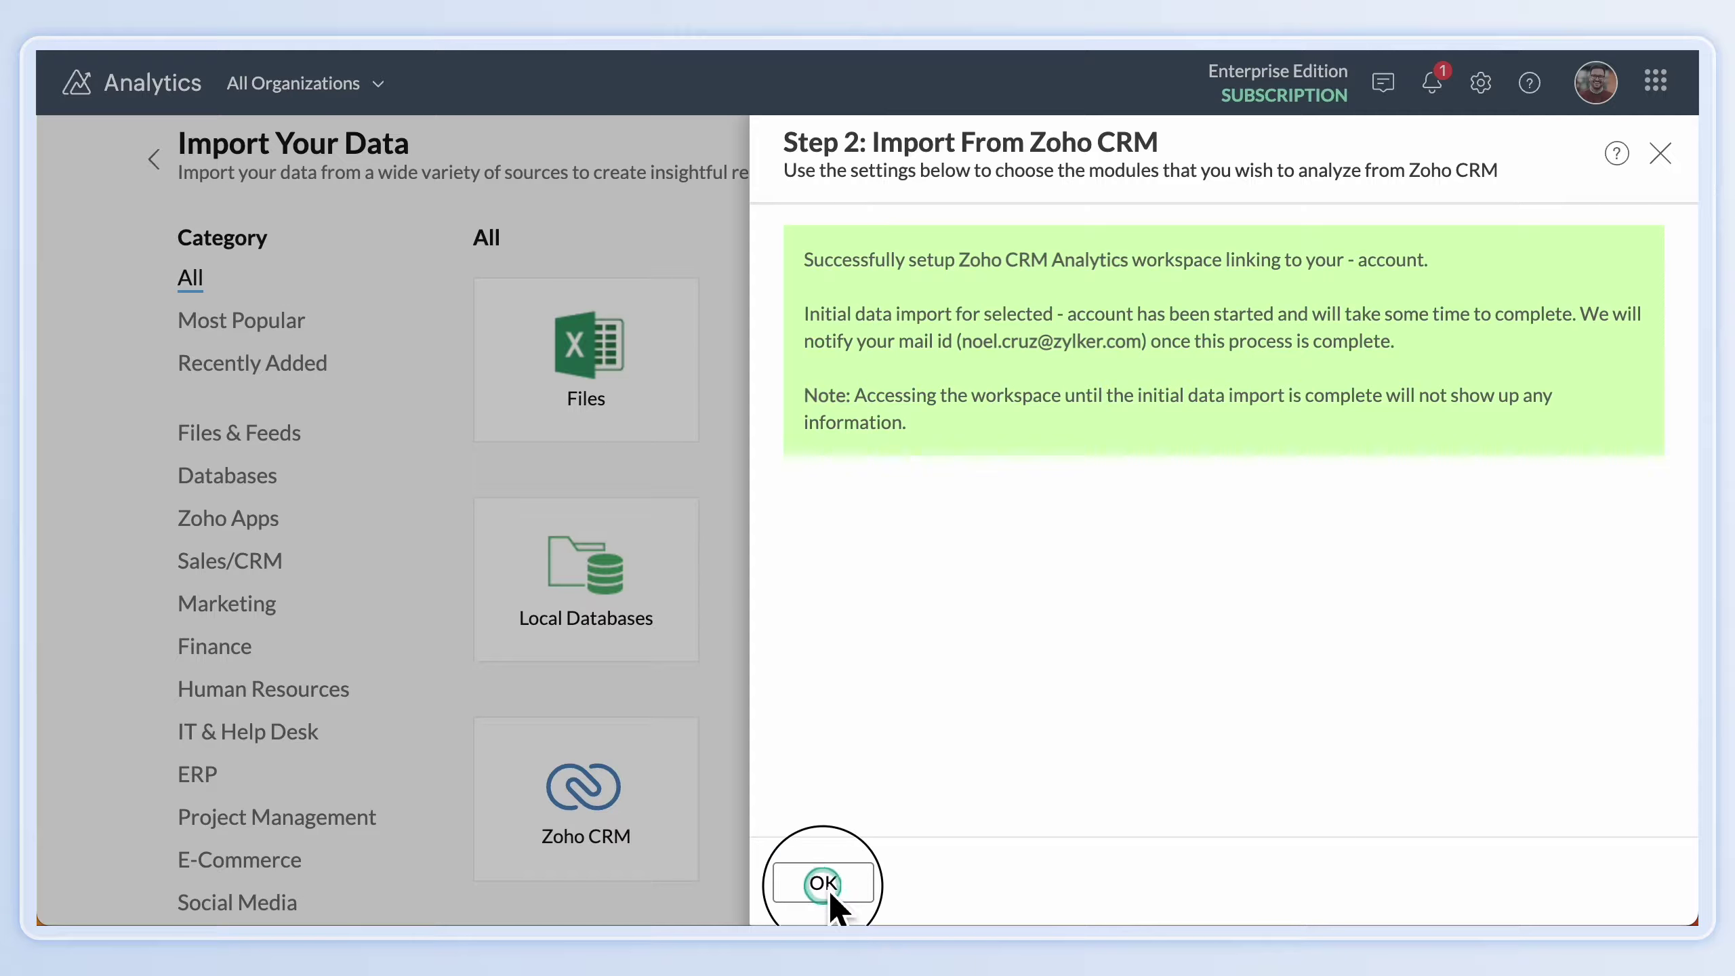
left_click(824, 884)
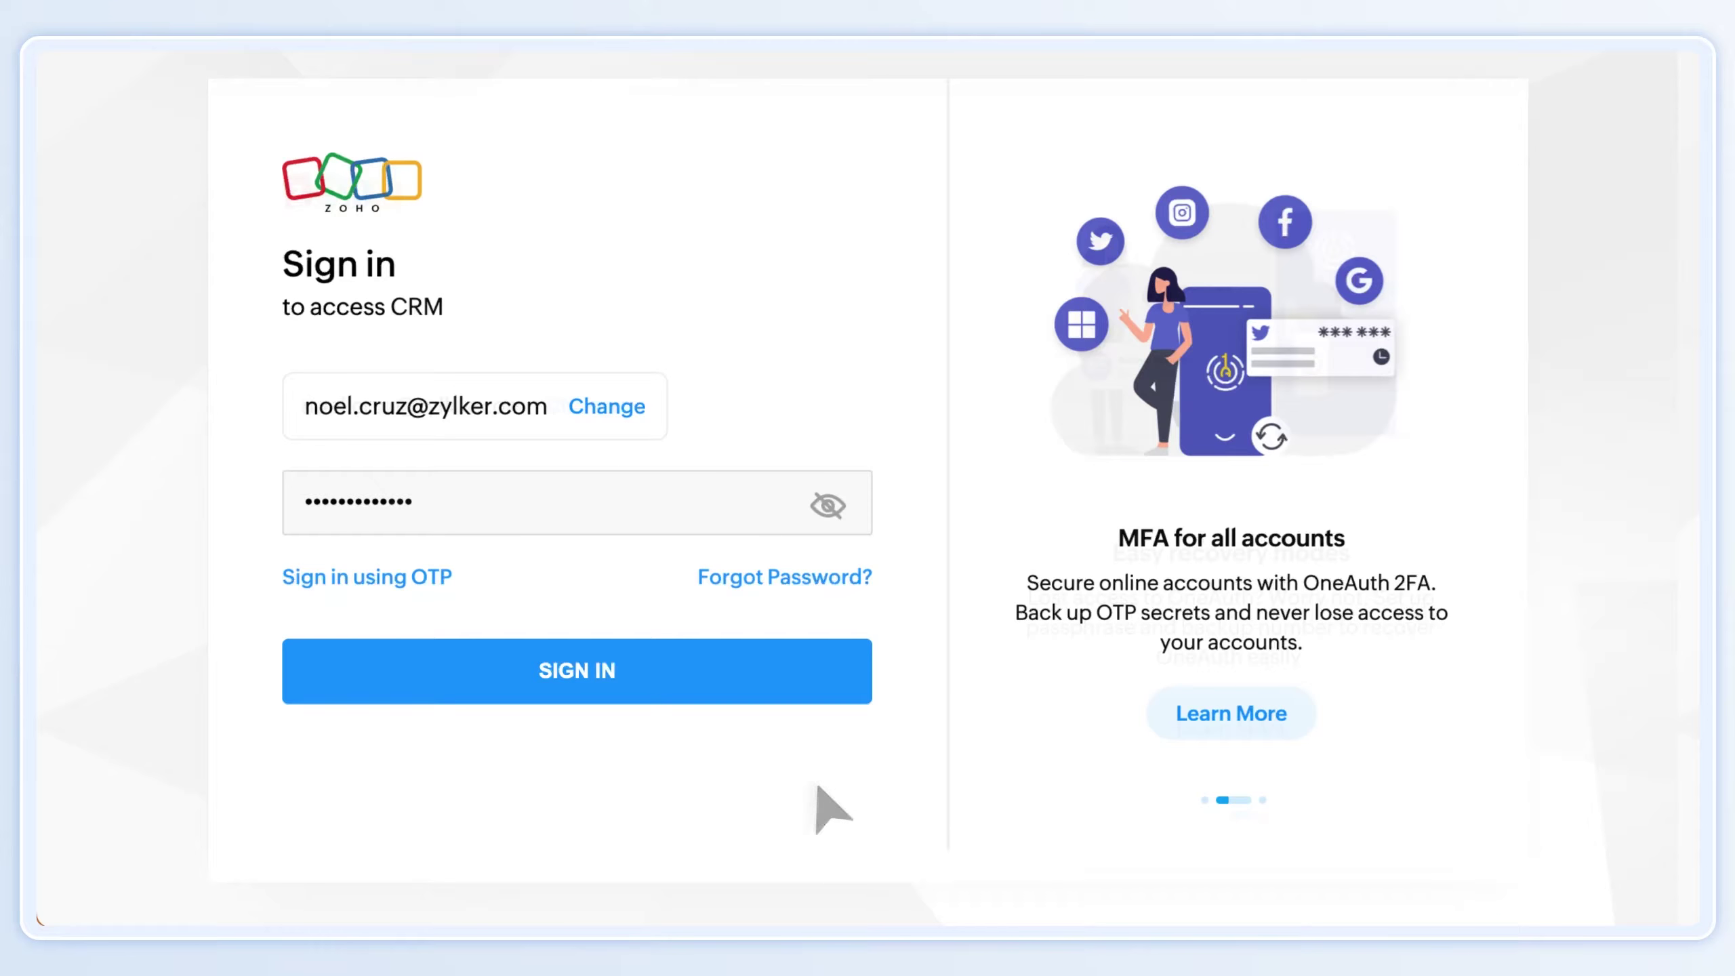
- Sign in to Zoho CRM and start setting up Advanced Analytics from Setup > Marketplace > Zoho
left_click(665, 685)
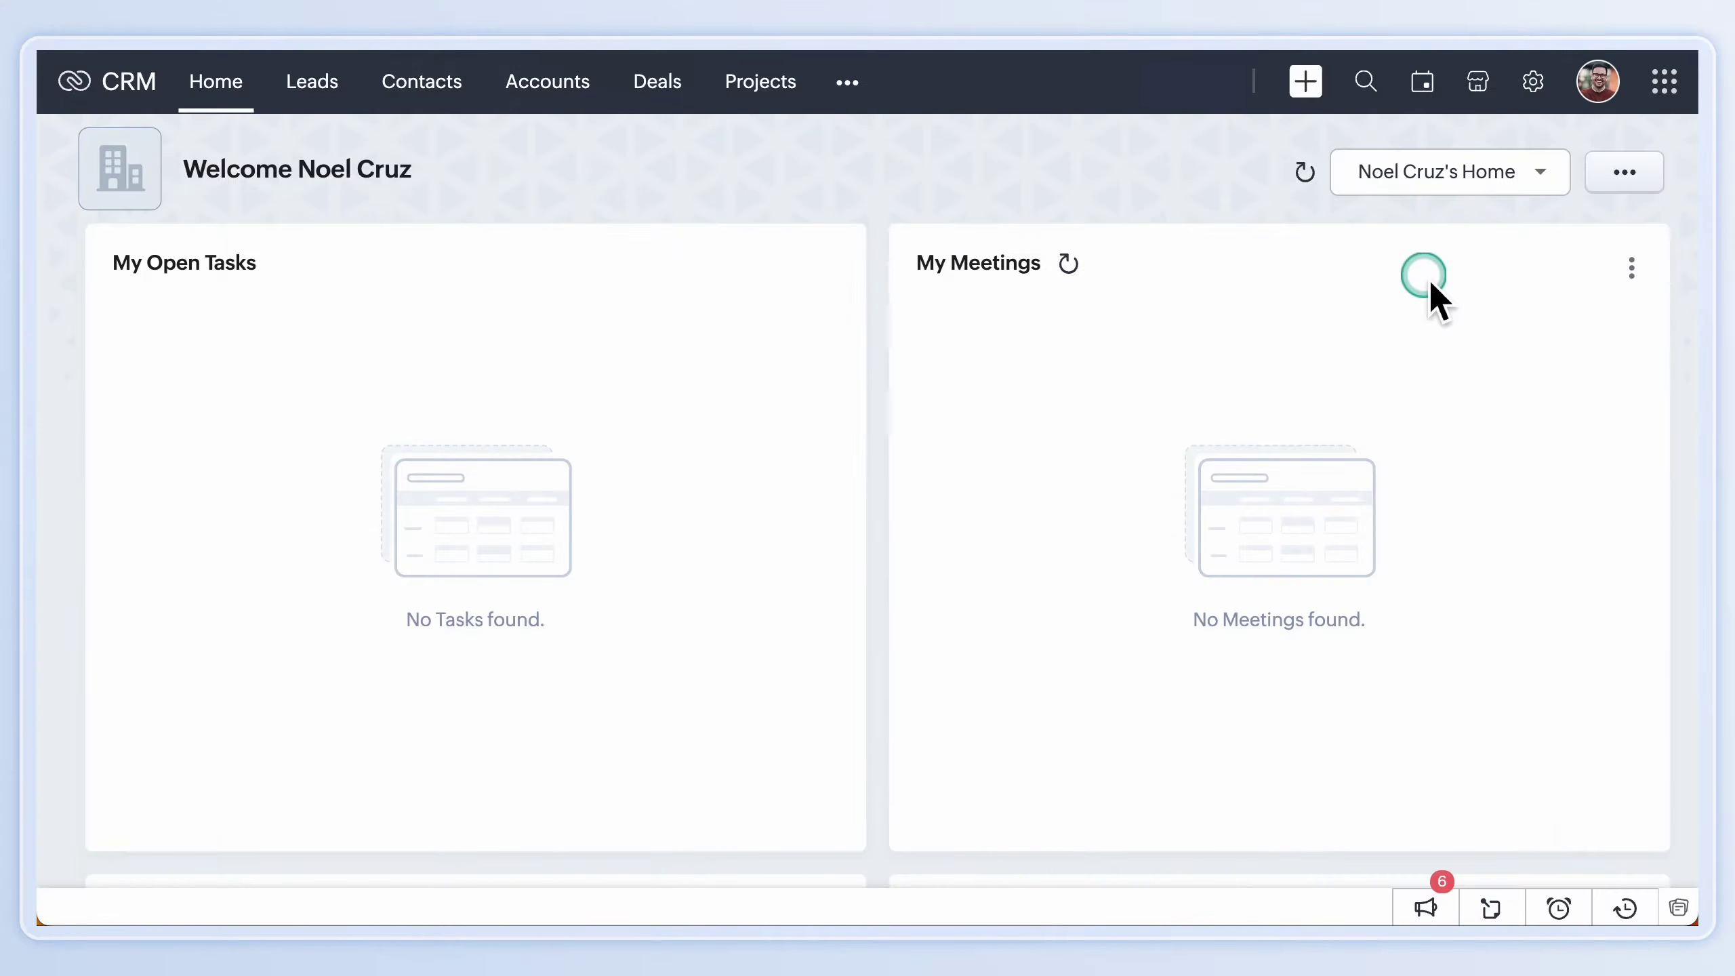
left_click(1533, 81)
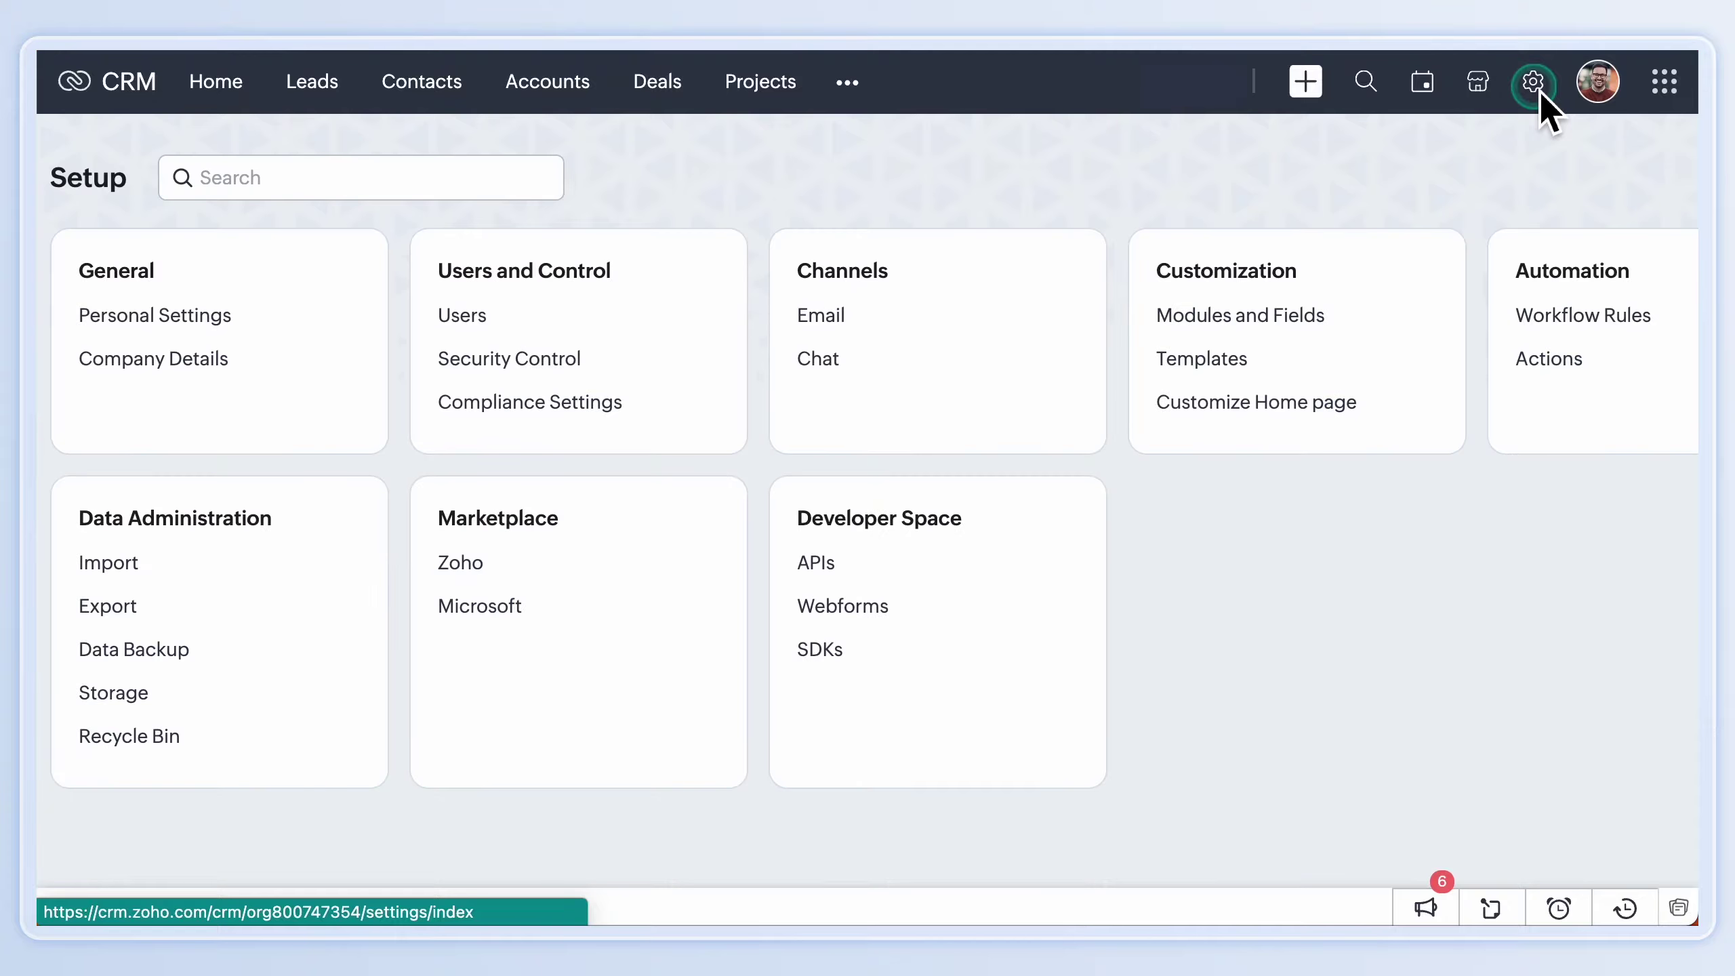
left_click(461, 563)
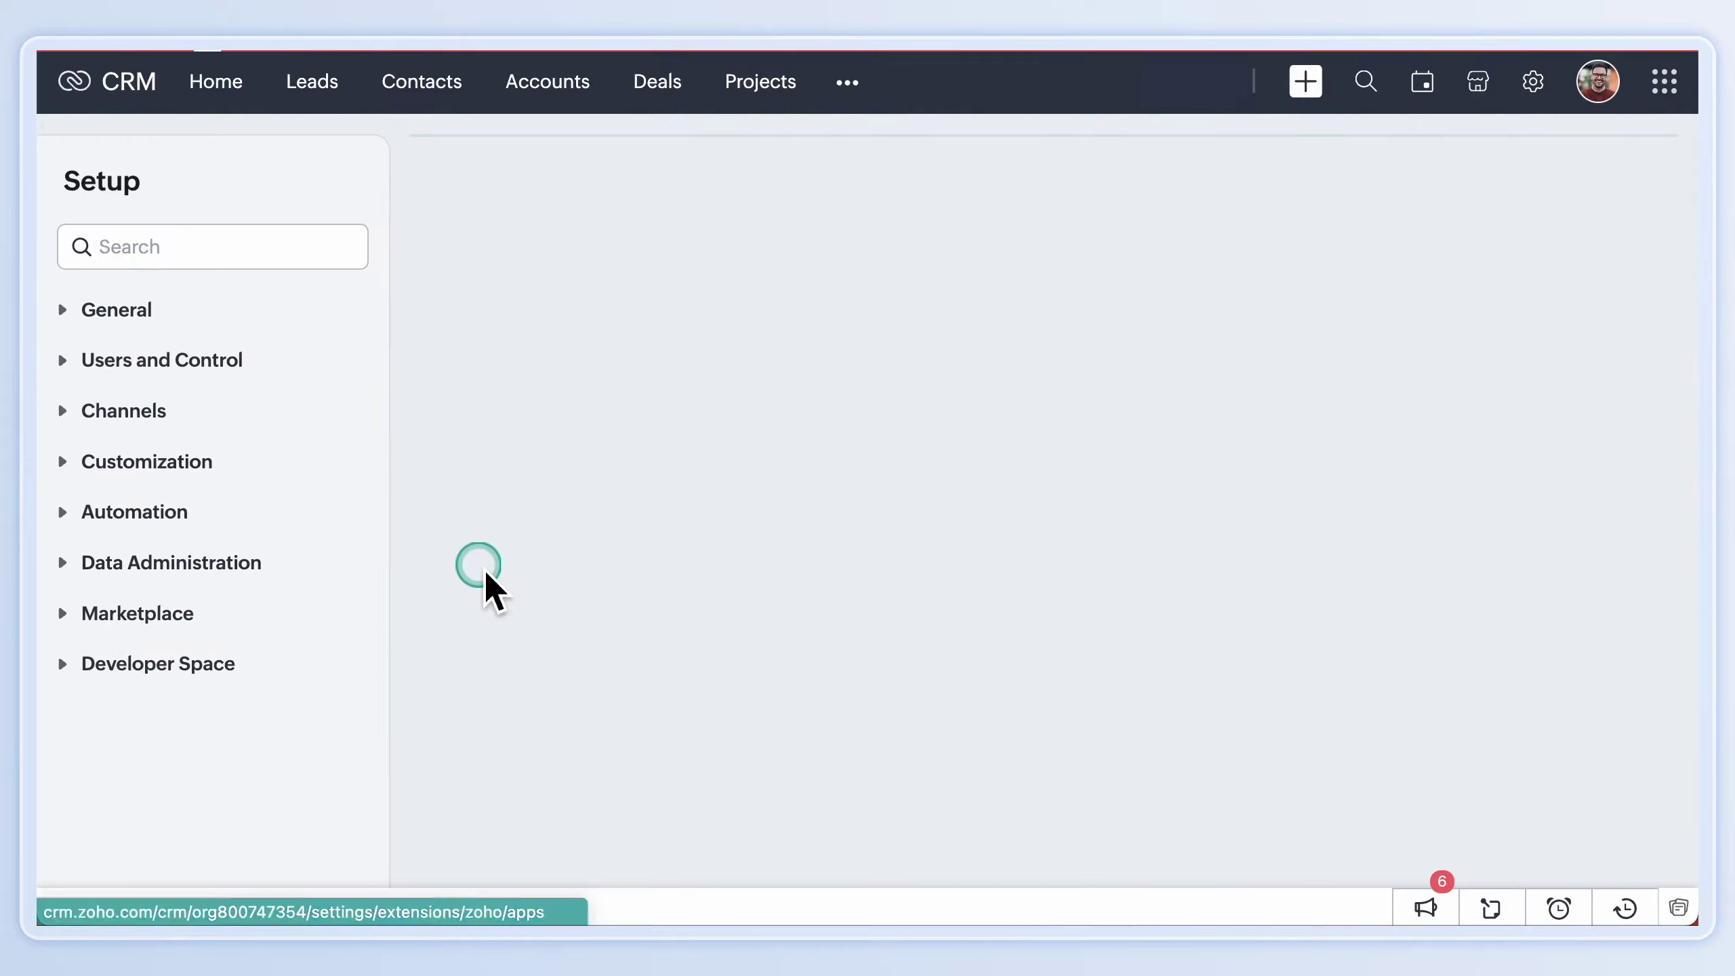
scroll(484, 570, "down", 5)
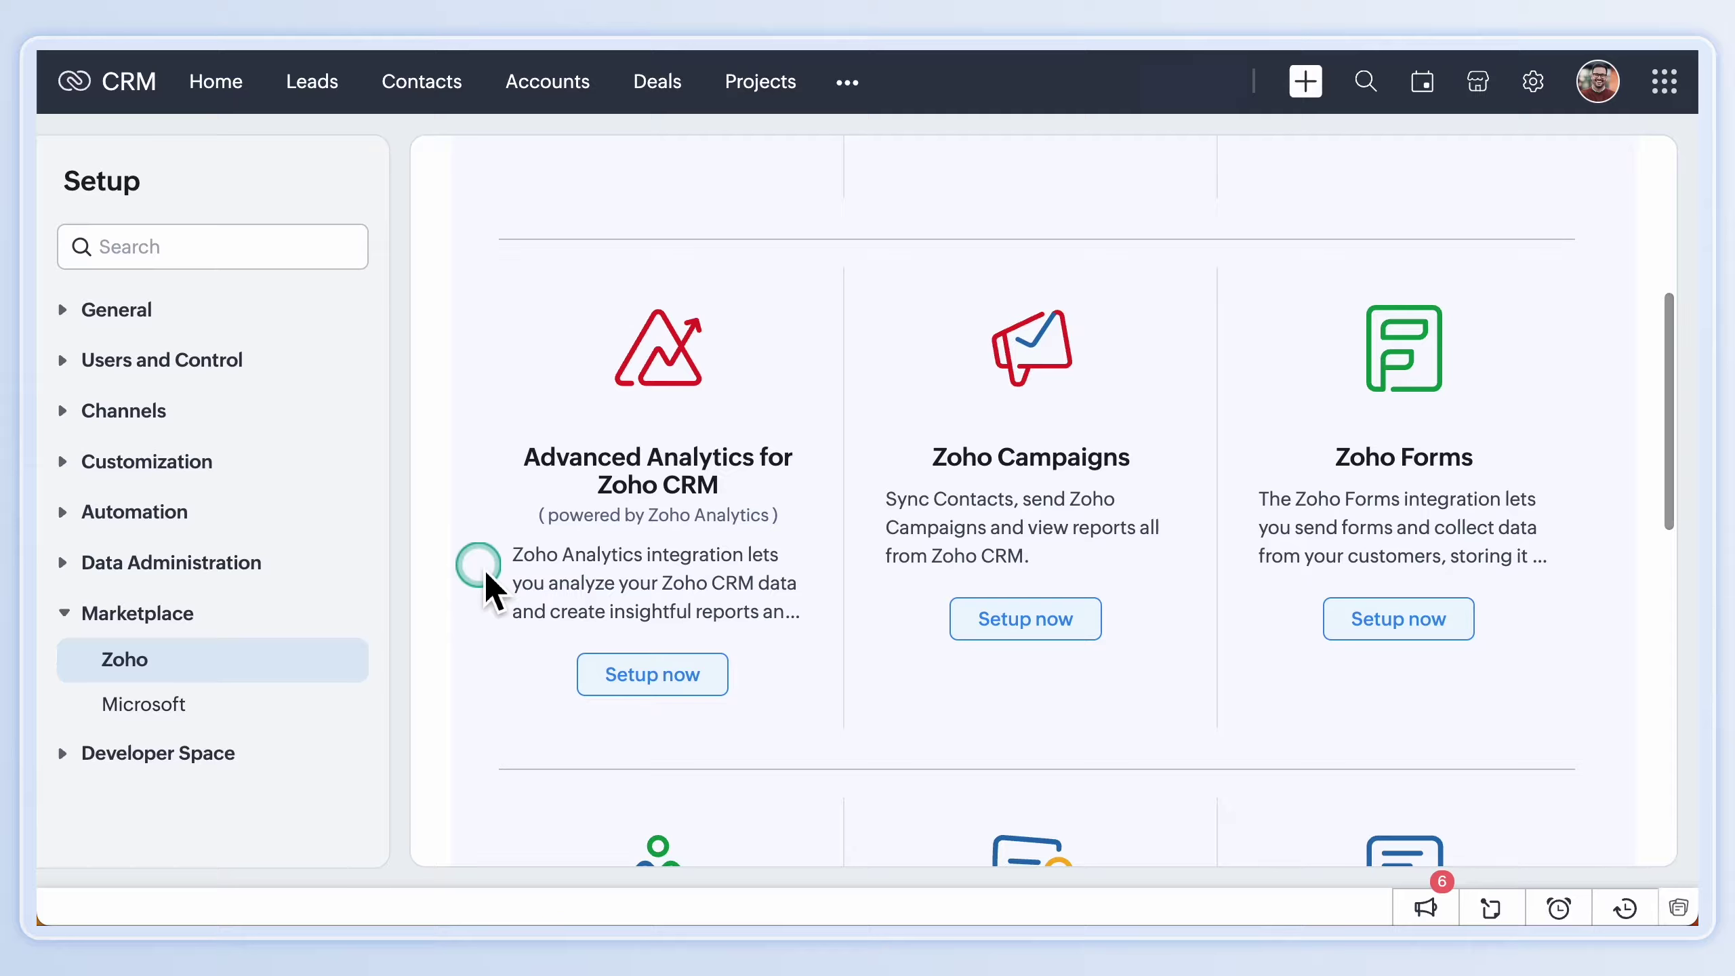
left_click(652, 674)
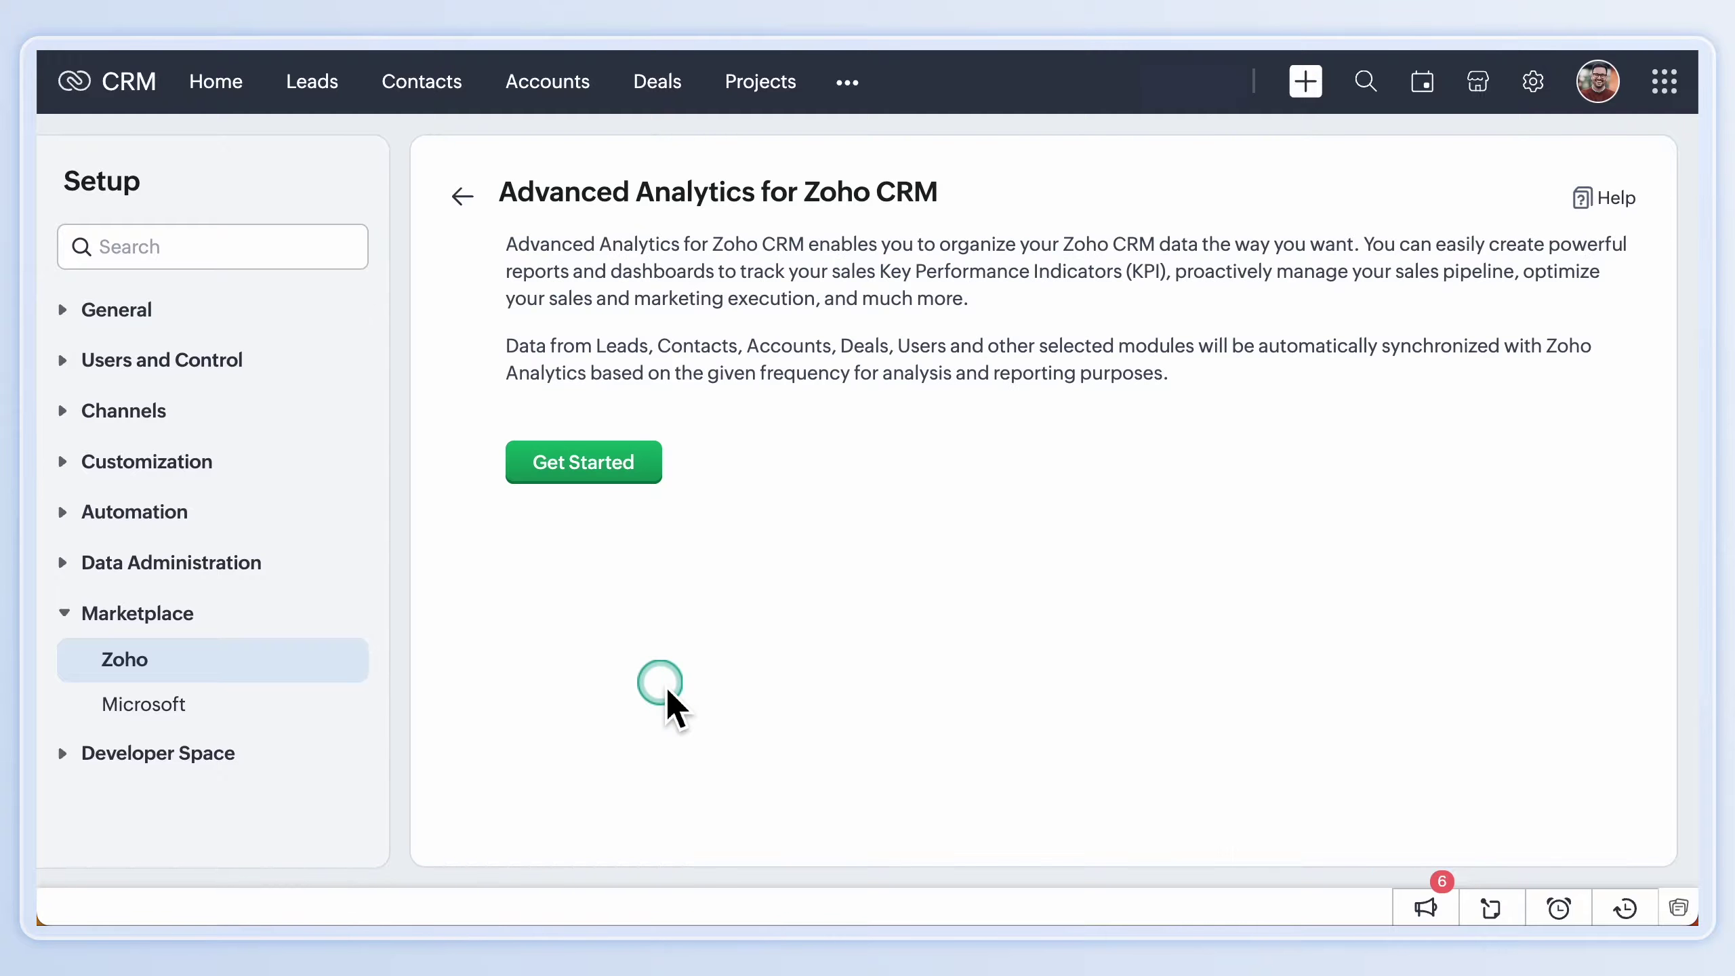
left_click(583, 463)
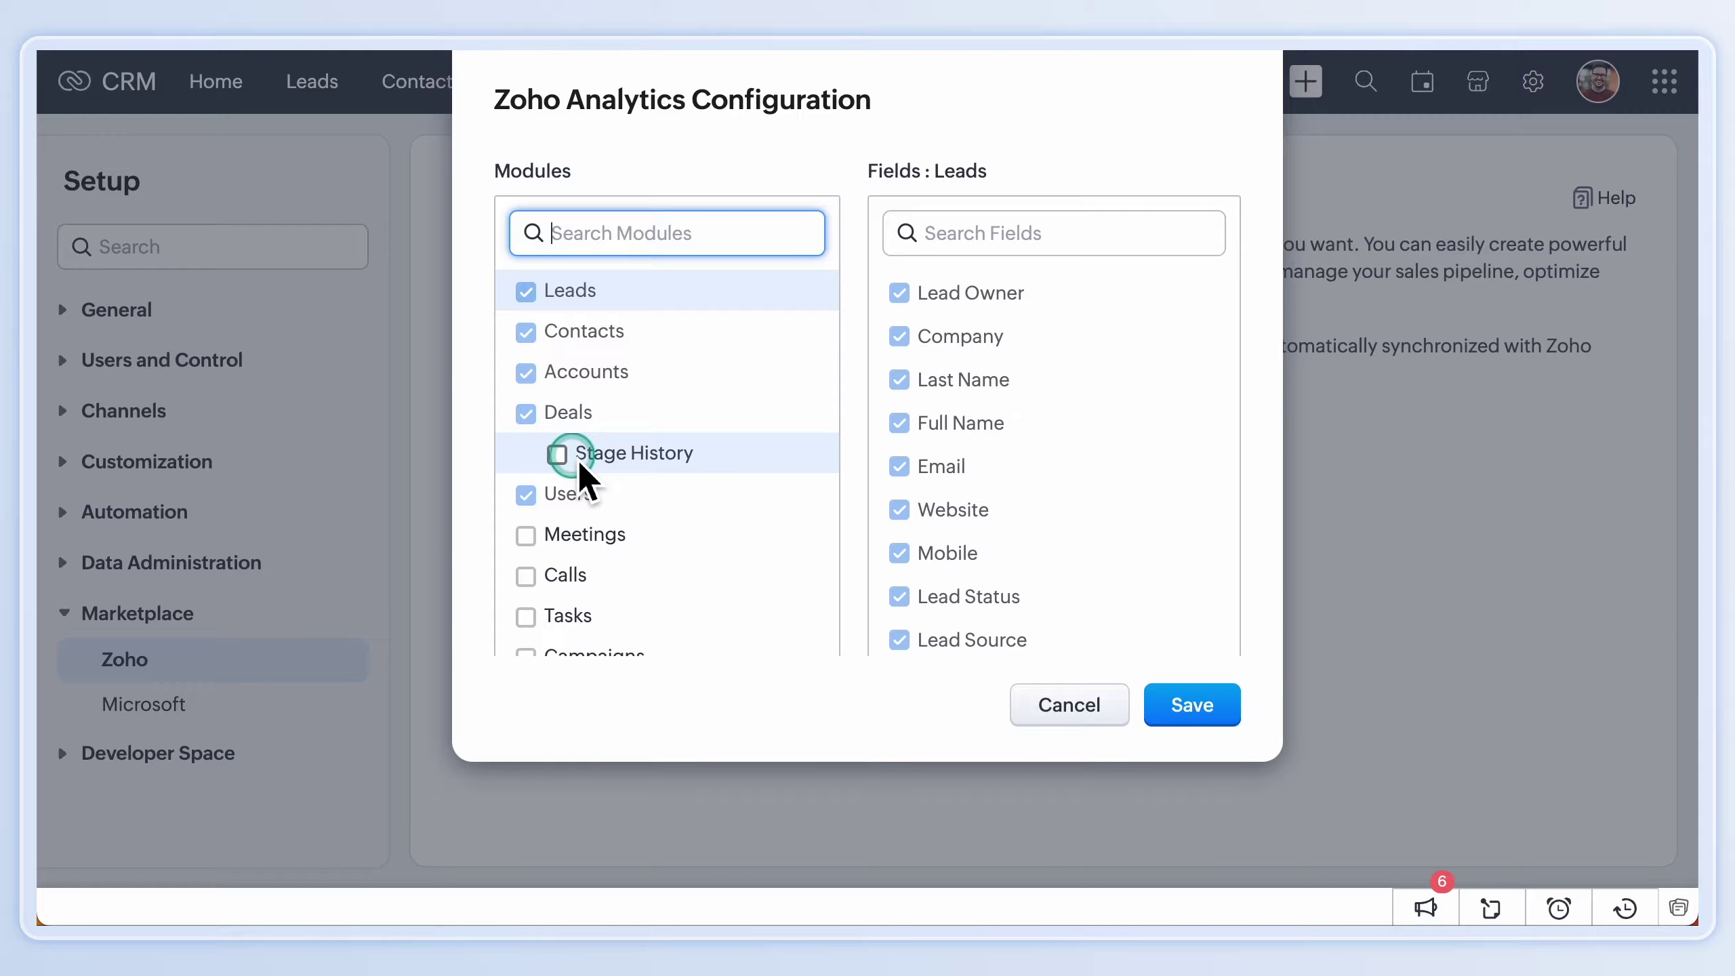
- Include Stage History, Meetings, Calls and Tasks, adding Created By, Send Notification Email and Modified By task fields
left_click(557, 453)
scroll(584, 468, "down", 1)
left_click(526, 496)
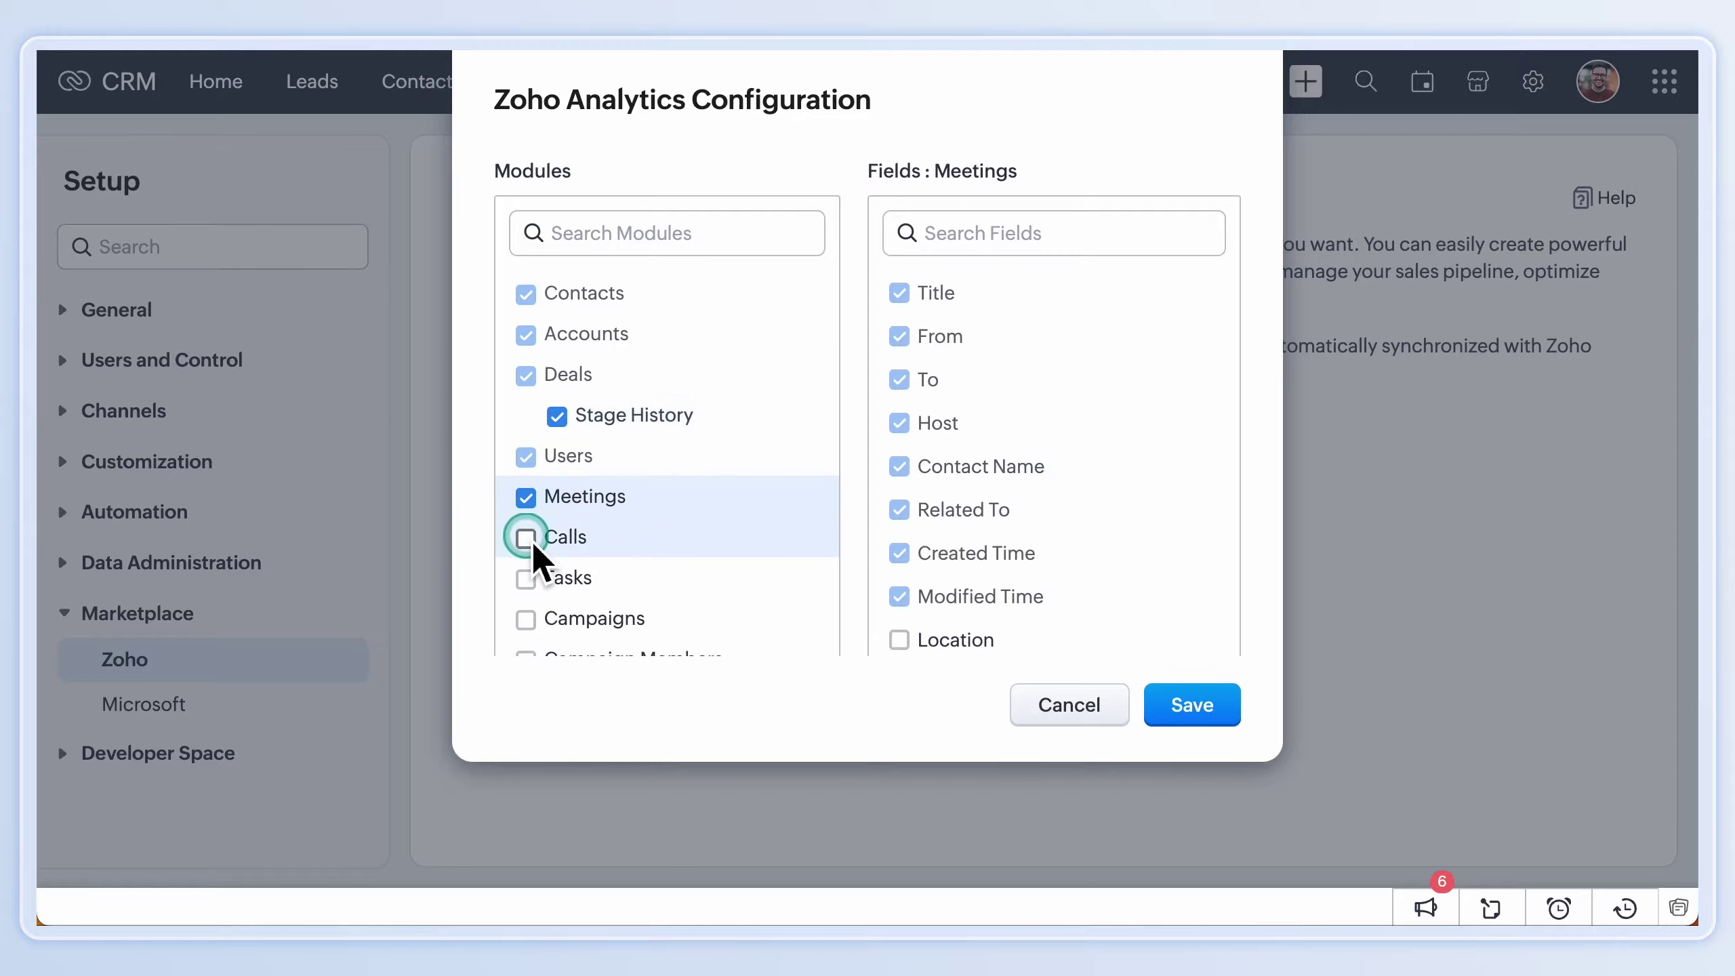
left_click(526, 537)
left_click(526, 578)
scroll(945, 549, "down", 5)
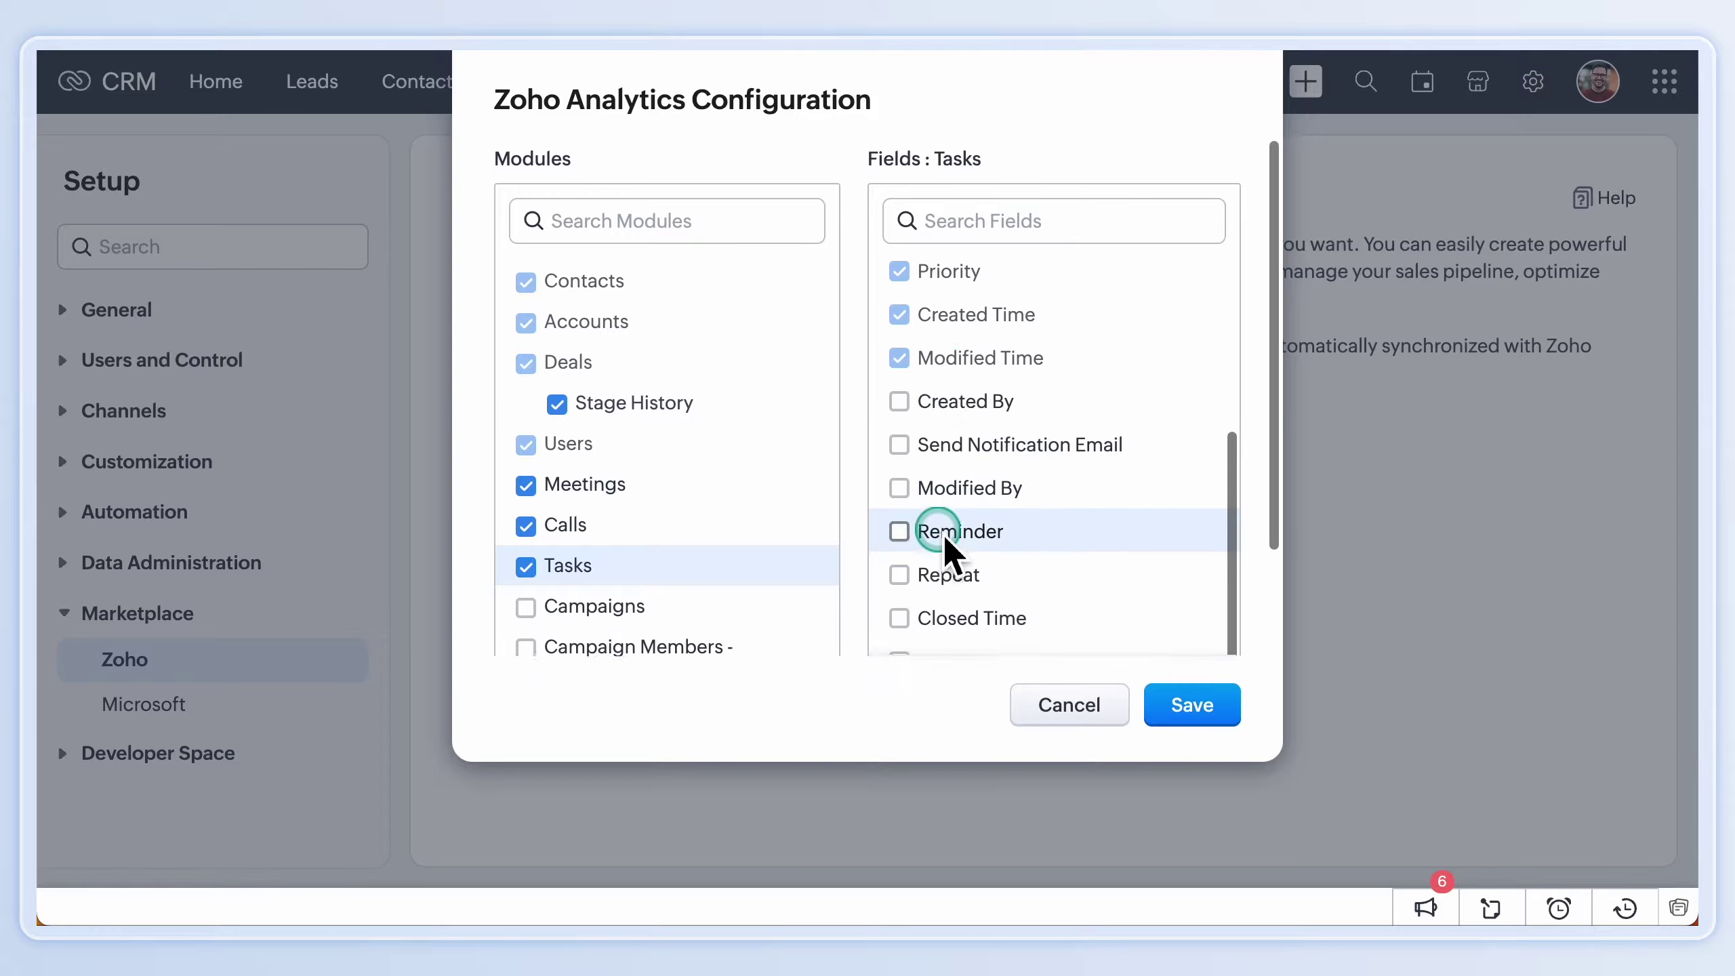
left_click(898, 401)
left_click(899, 445)
left_click(899, 488)
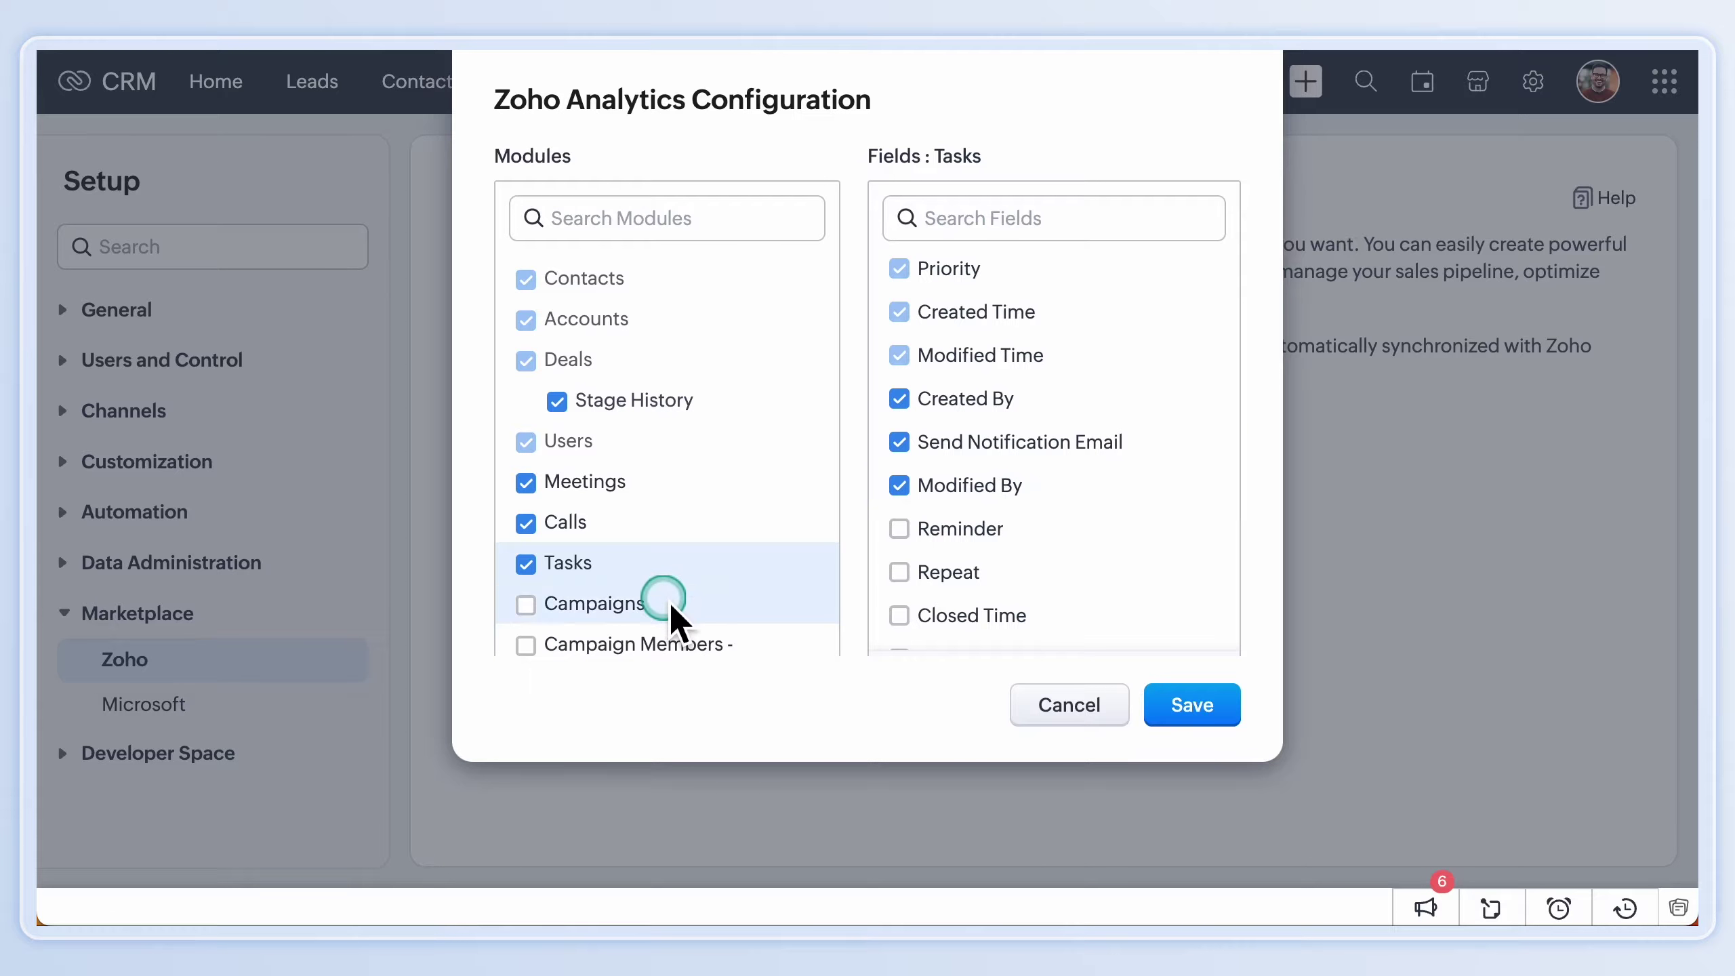
scroll(672, 611, "down", 2)
- Add Caller ID, Created By and Modified By call fields, sync every 6 hours, and save
left_click(638, 394)
left_click(899, 356)
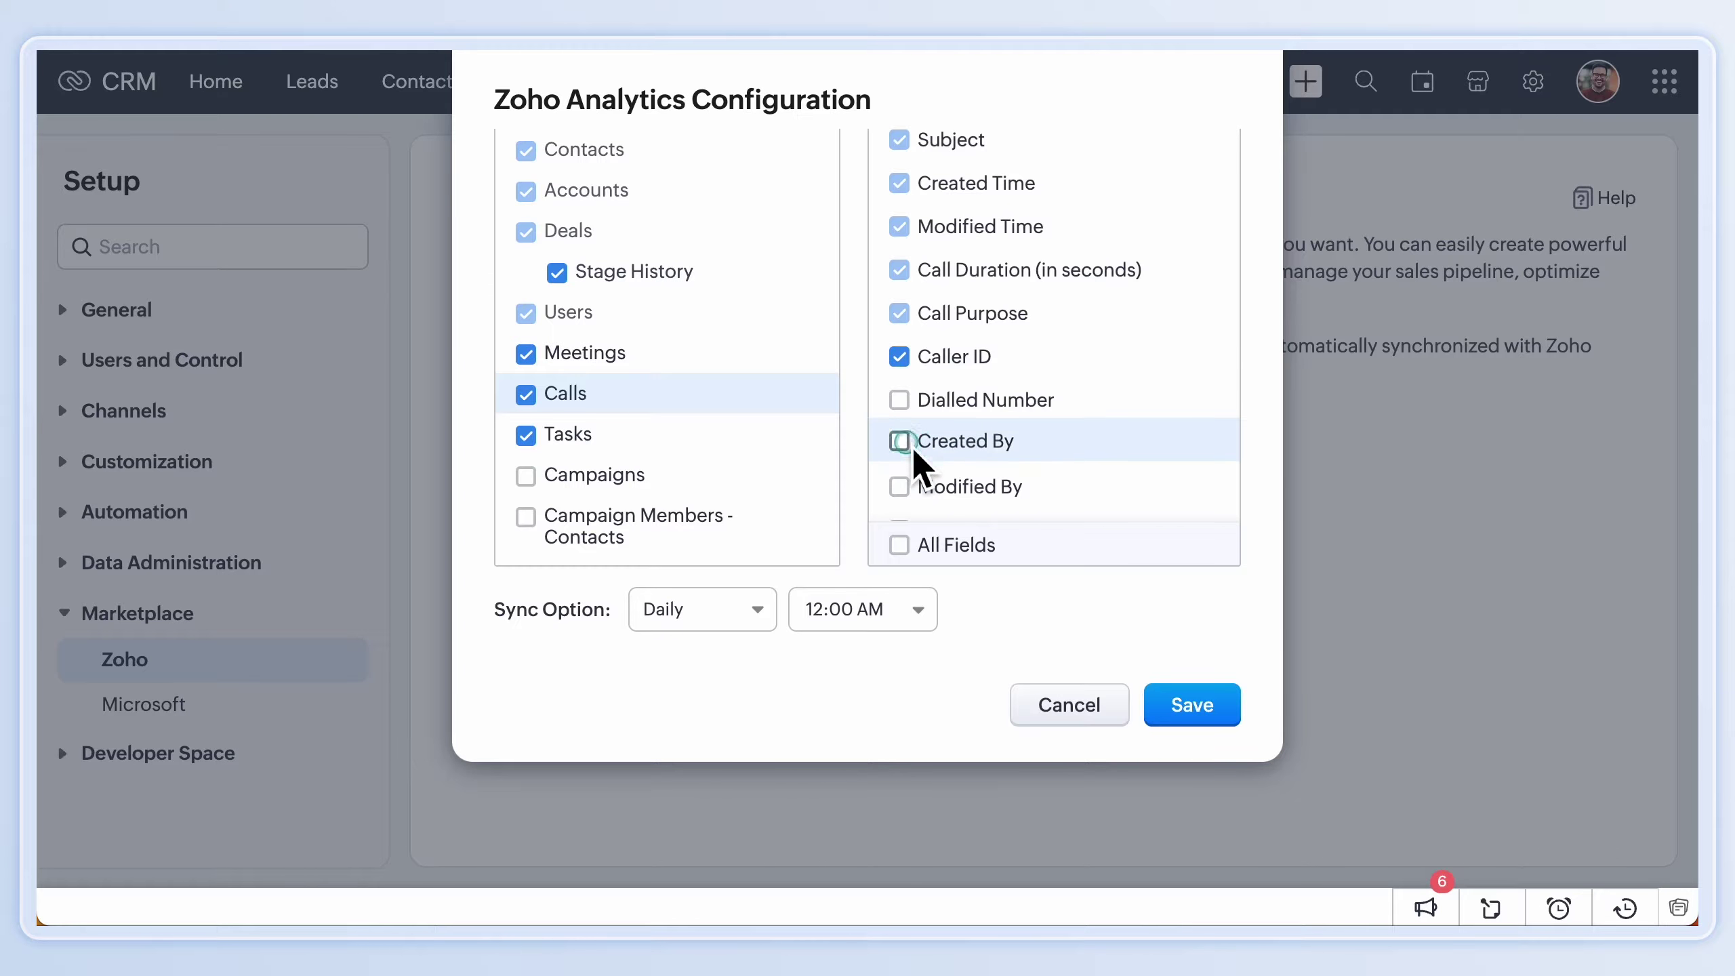
left_click(900, 442)
left_click(900, 487)
left_click(753, 609)
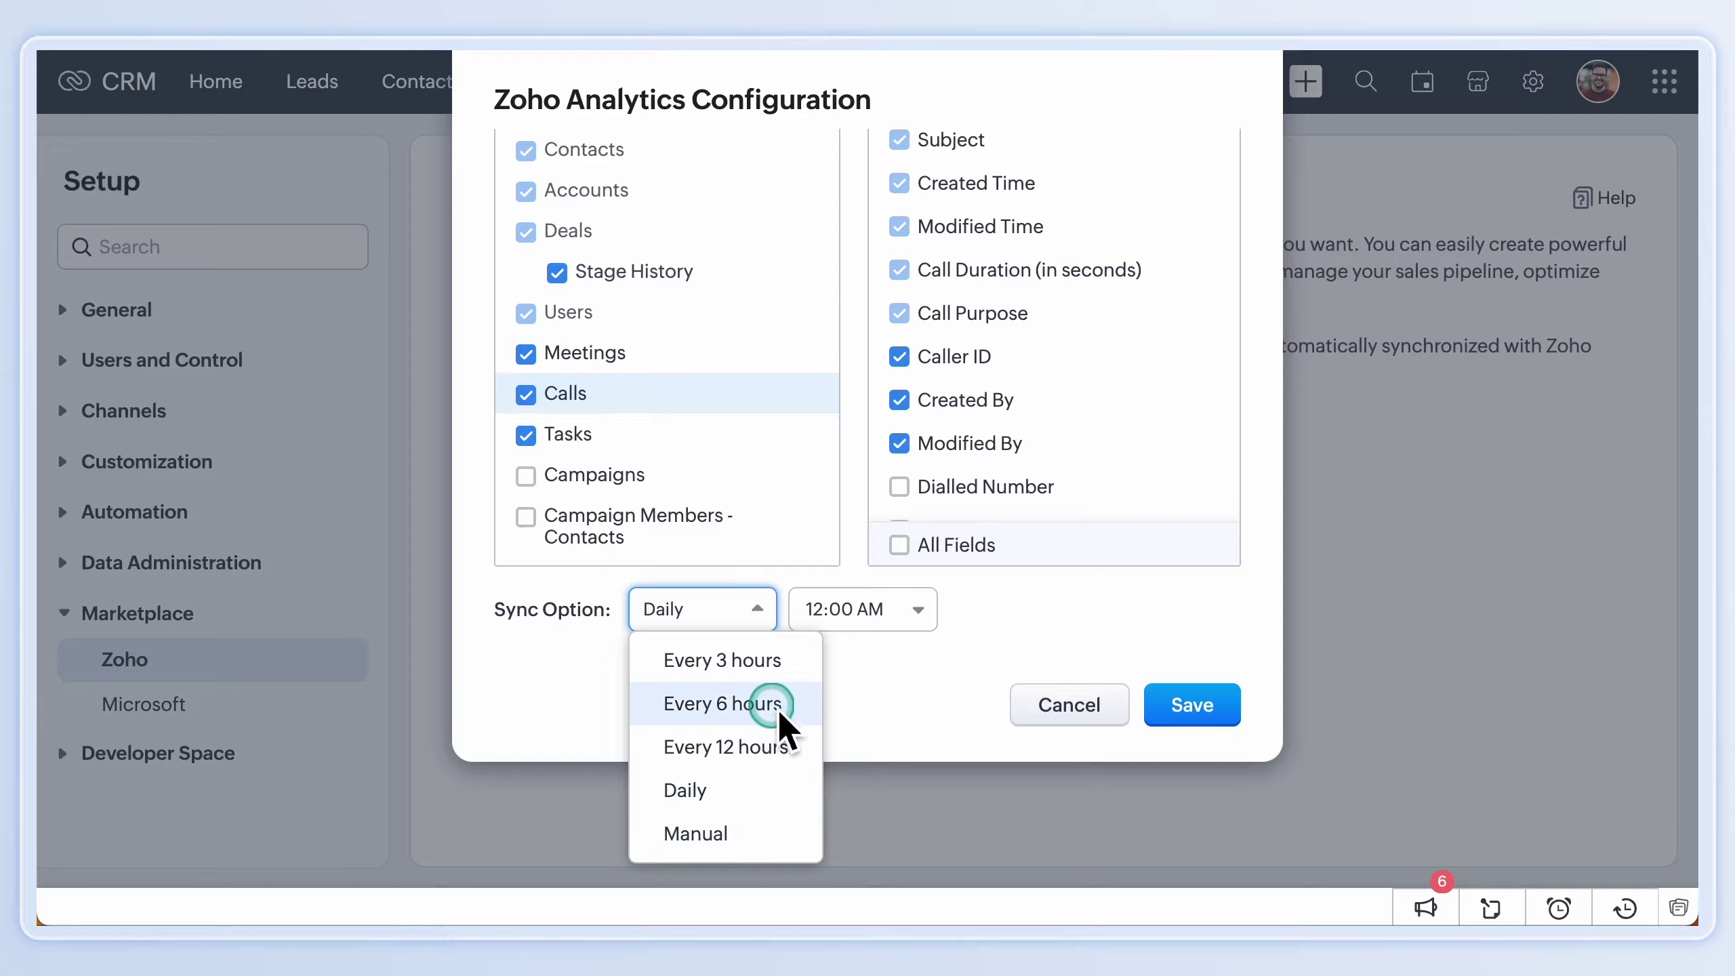
left_click(723, 702)
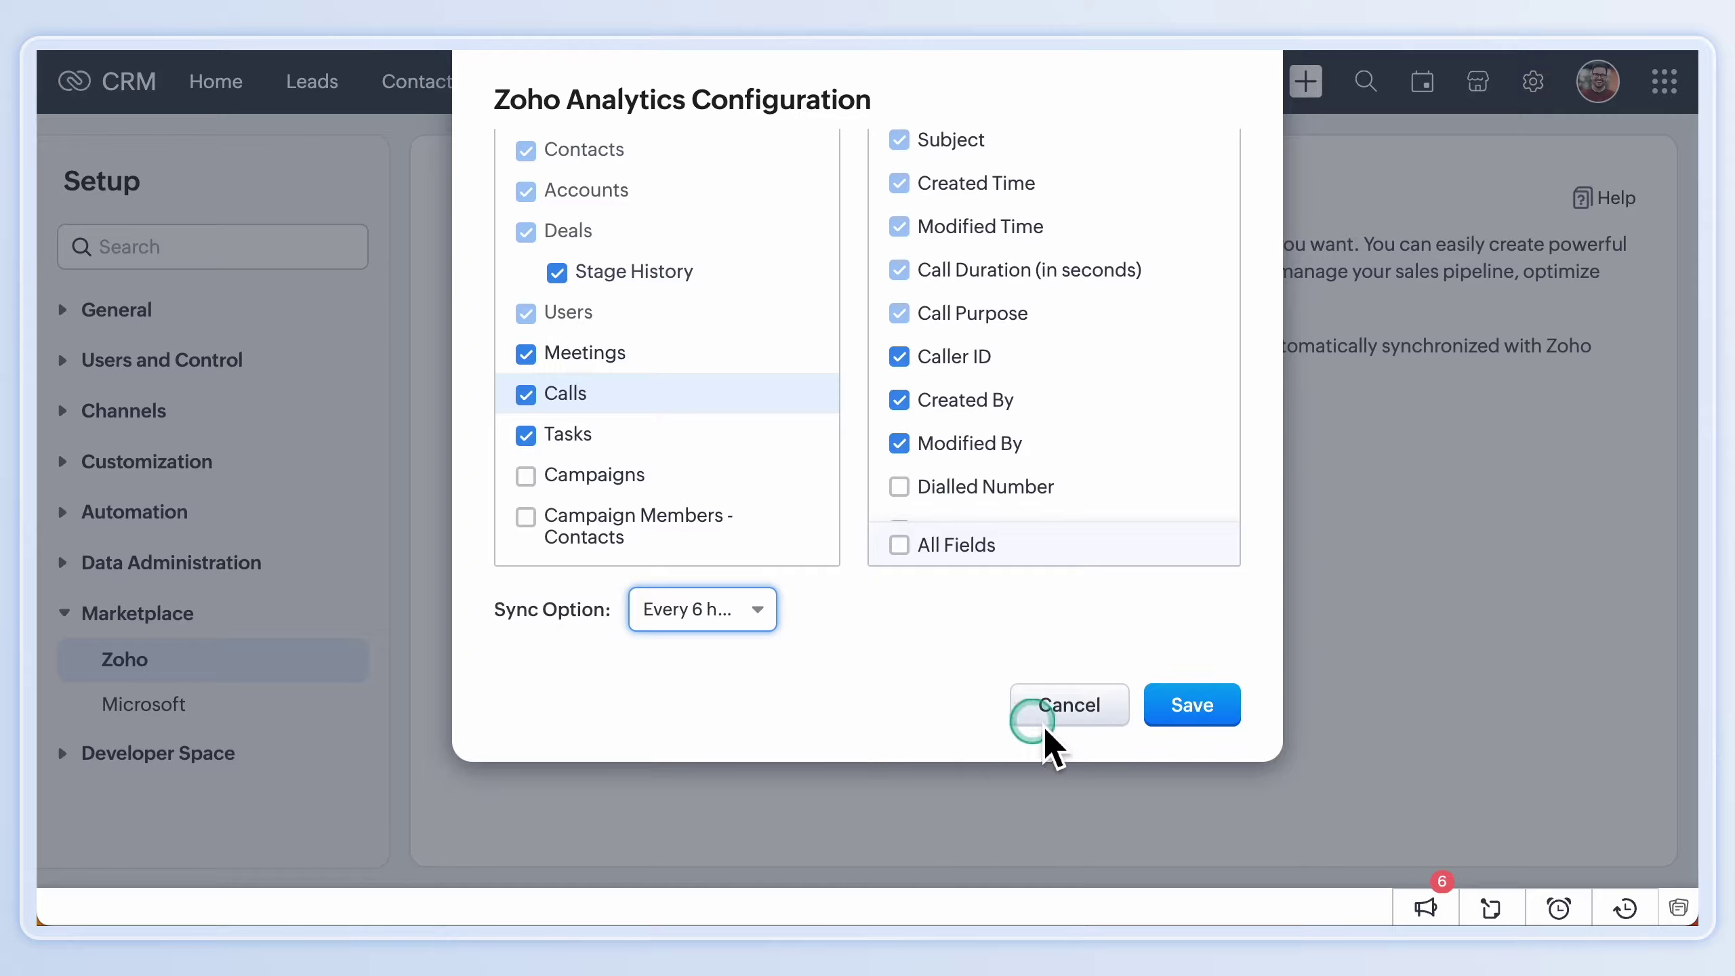
left_click(1191, 705)
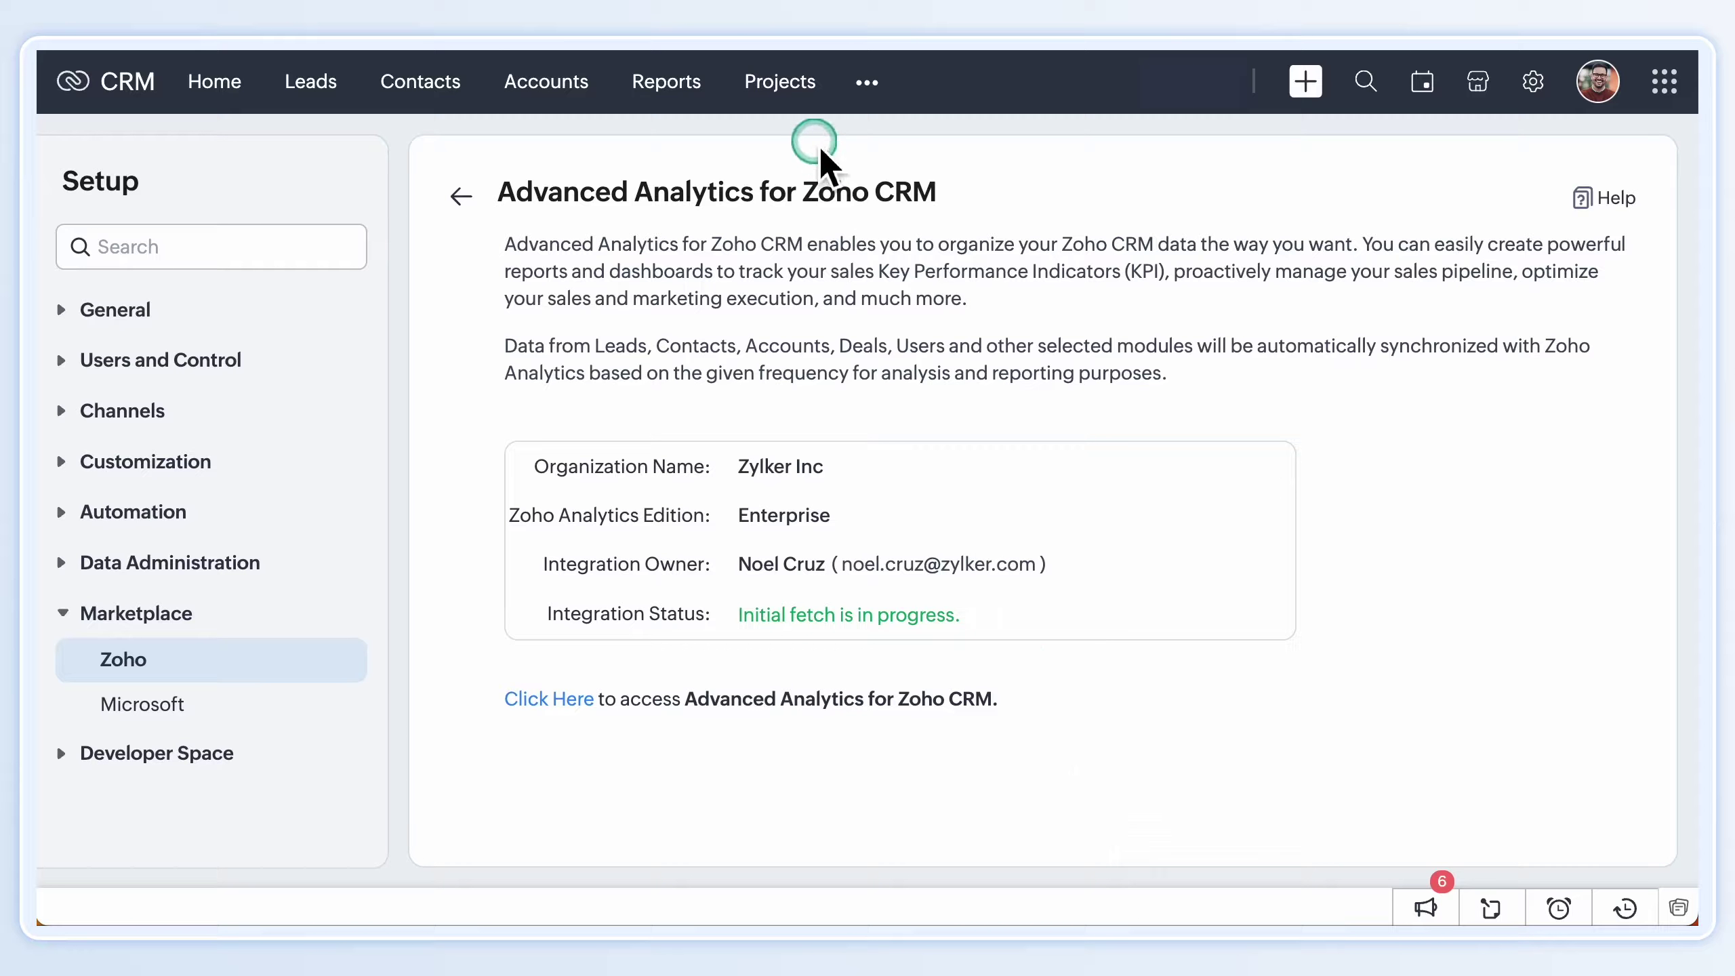
- Check the integration's sync status via Reports and open Advanced Analytics for Zoho CRM
left_click(666, 82)
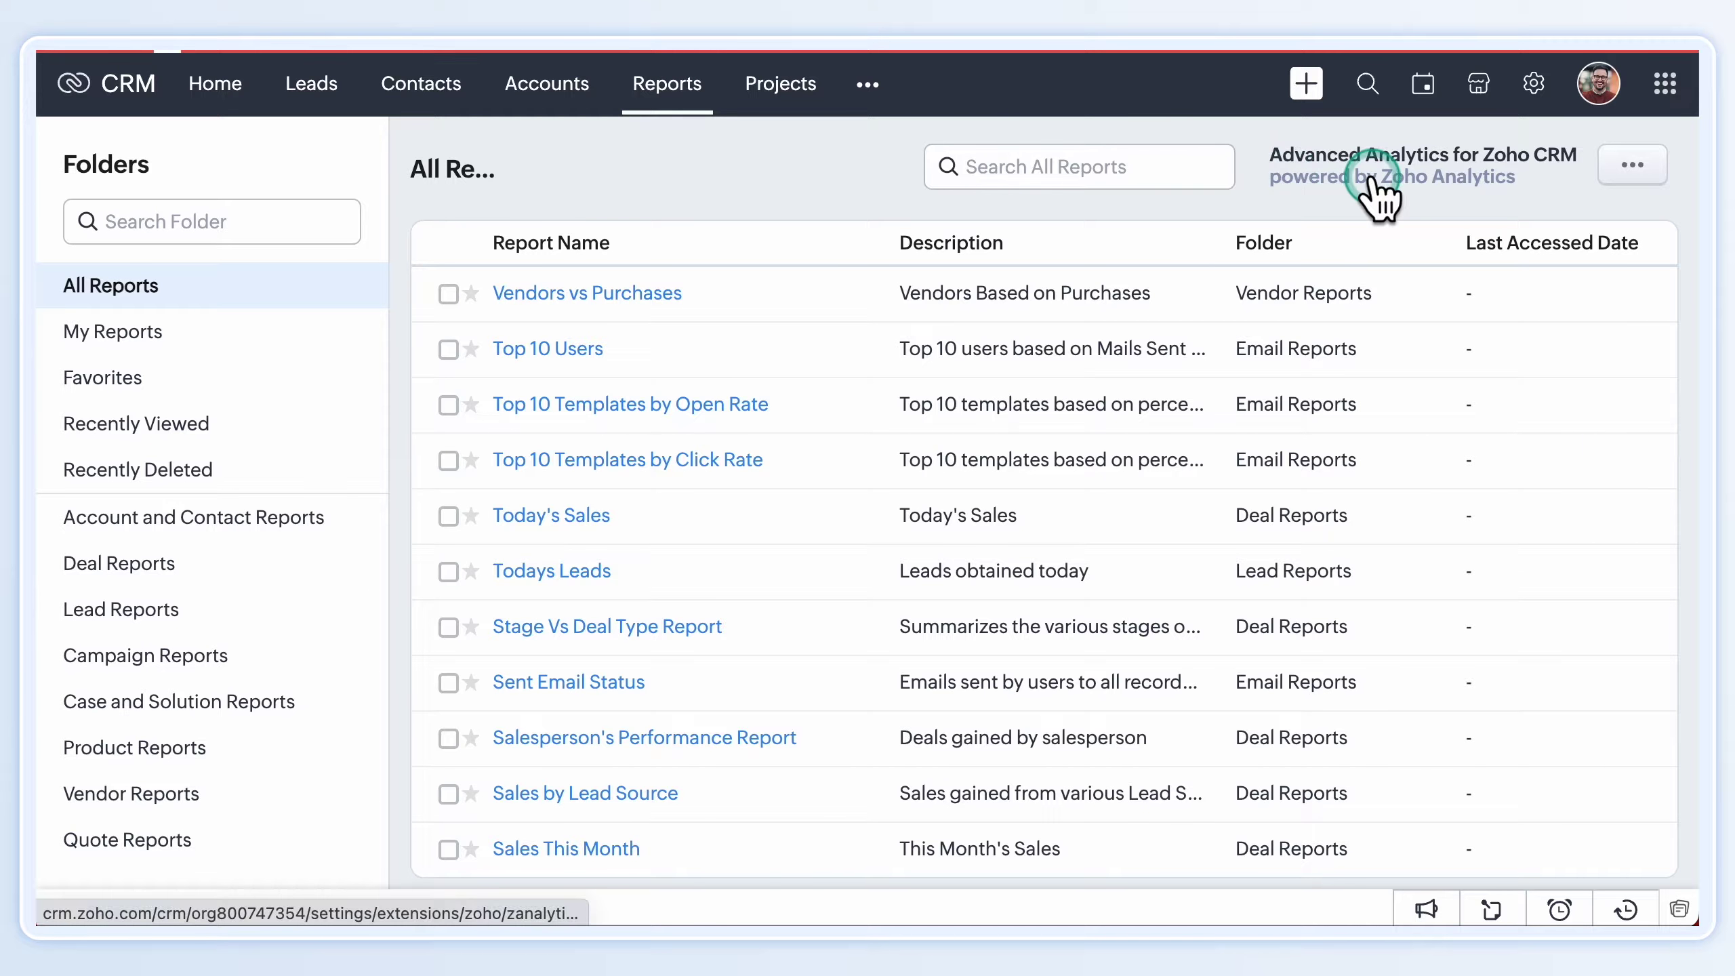
left_click(1369, 174)
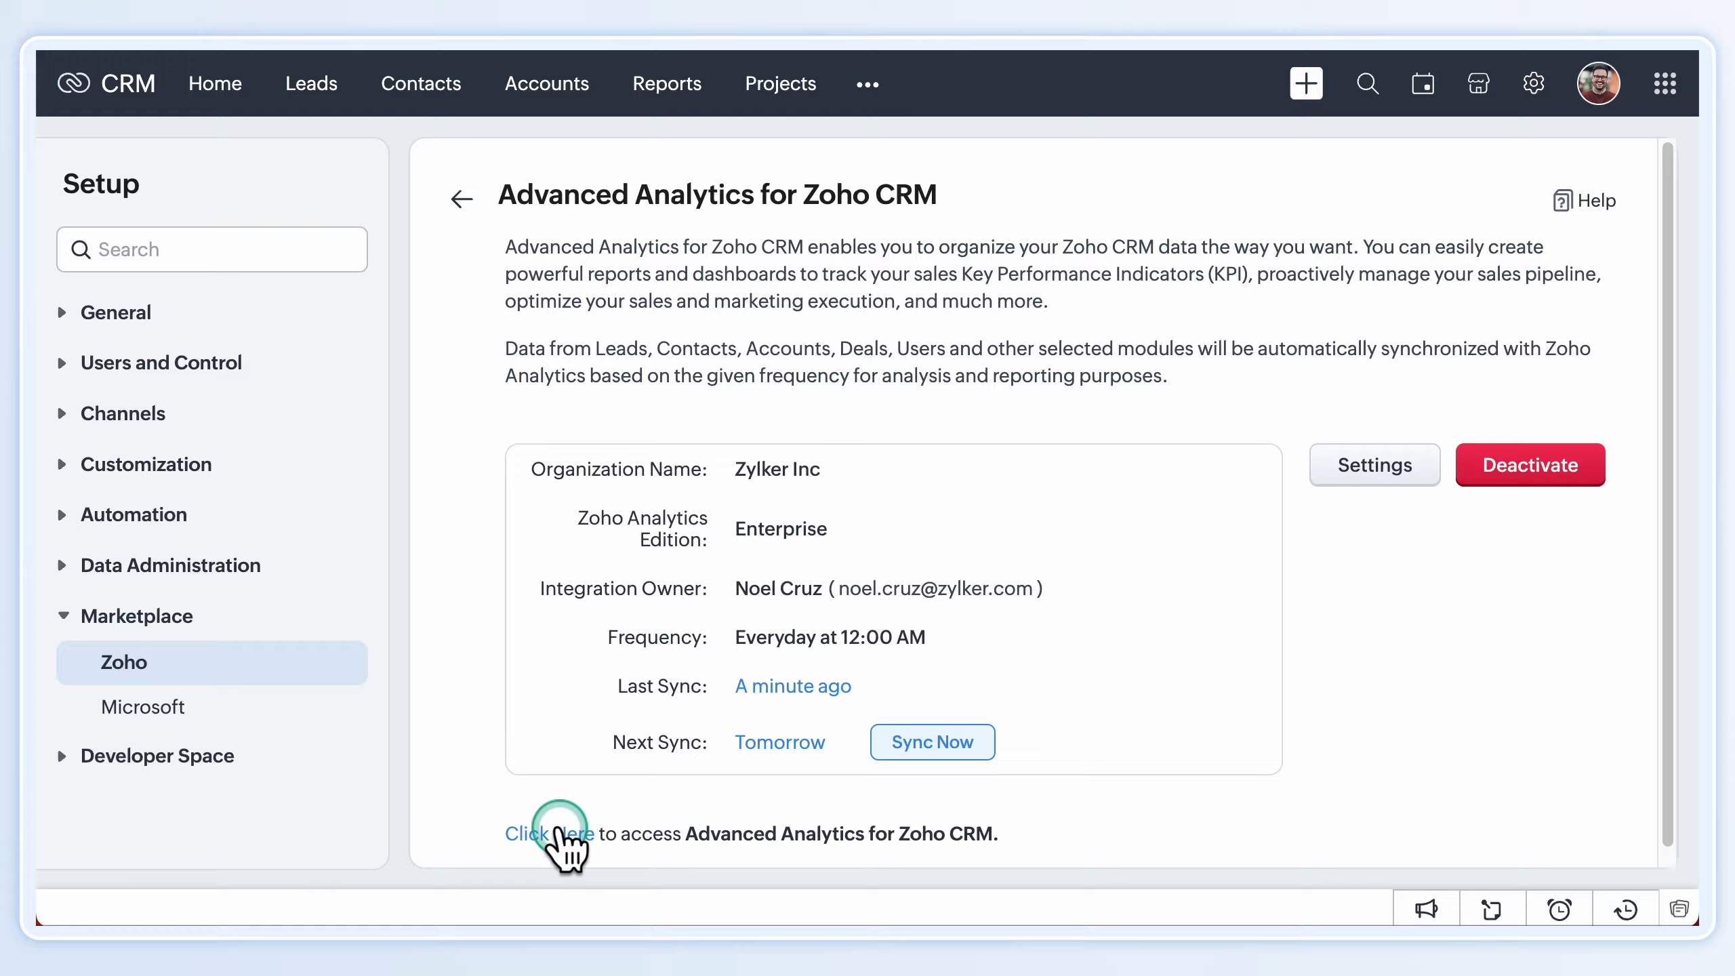
left_click(558, 832)
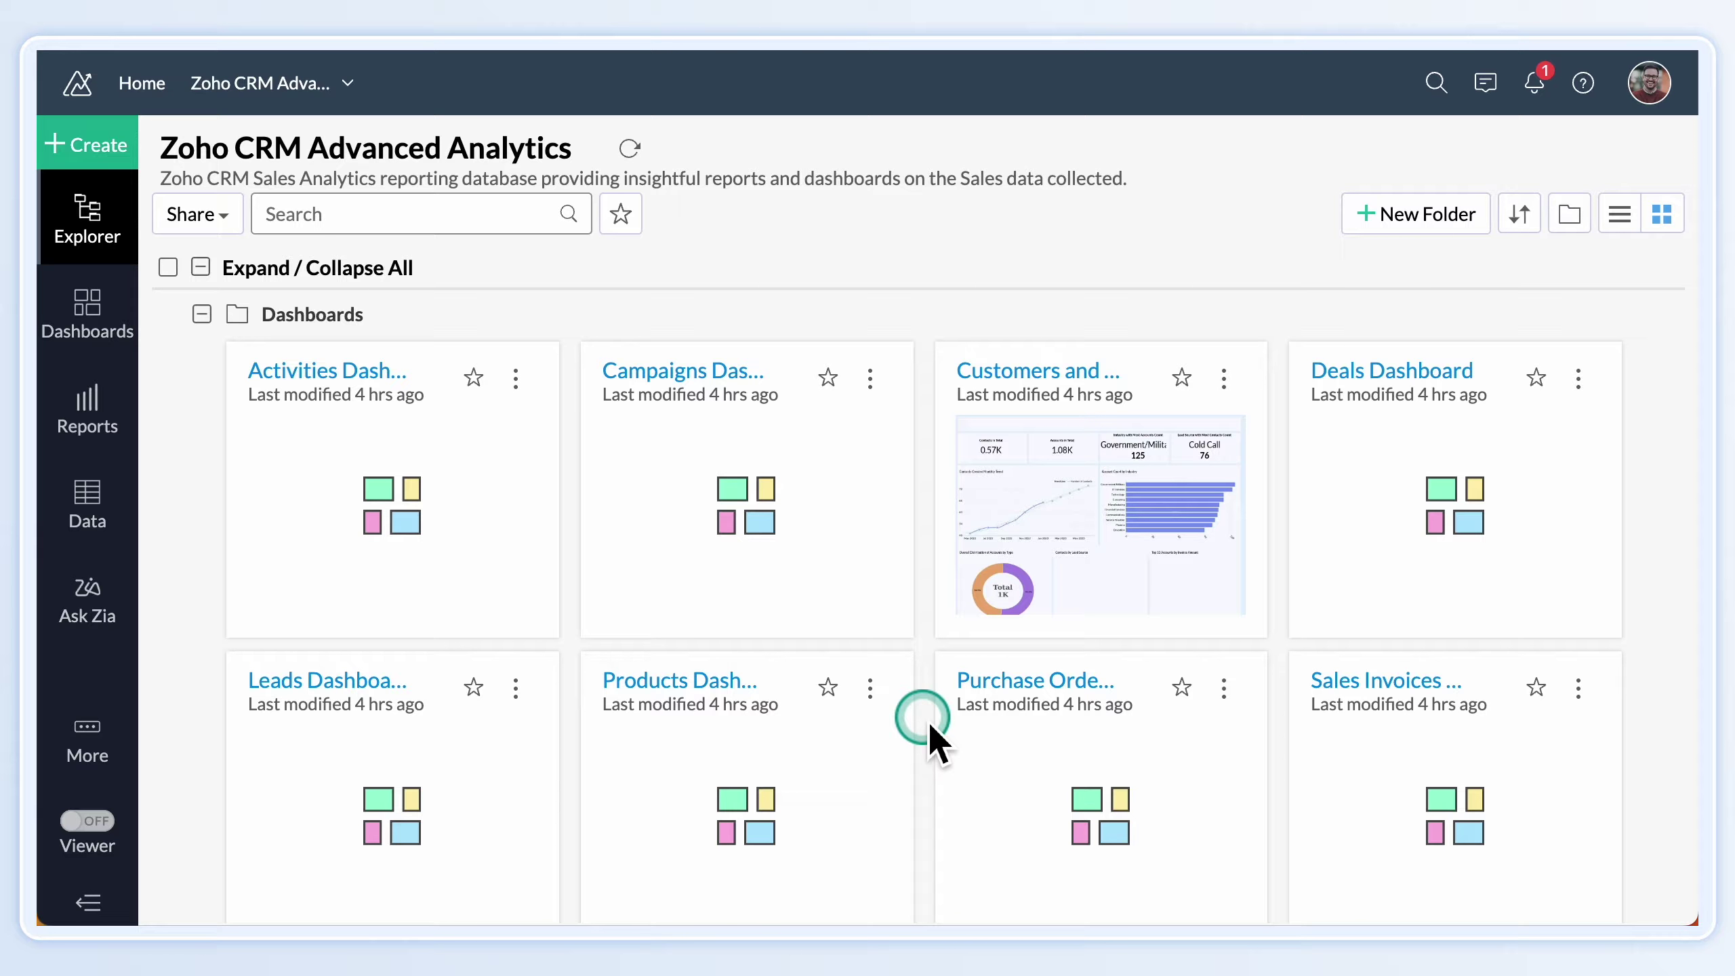
scroll(927, 720, "down", 5)
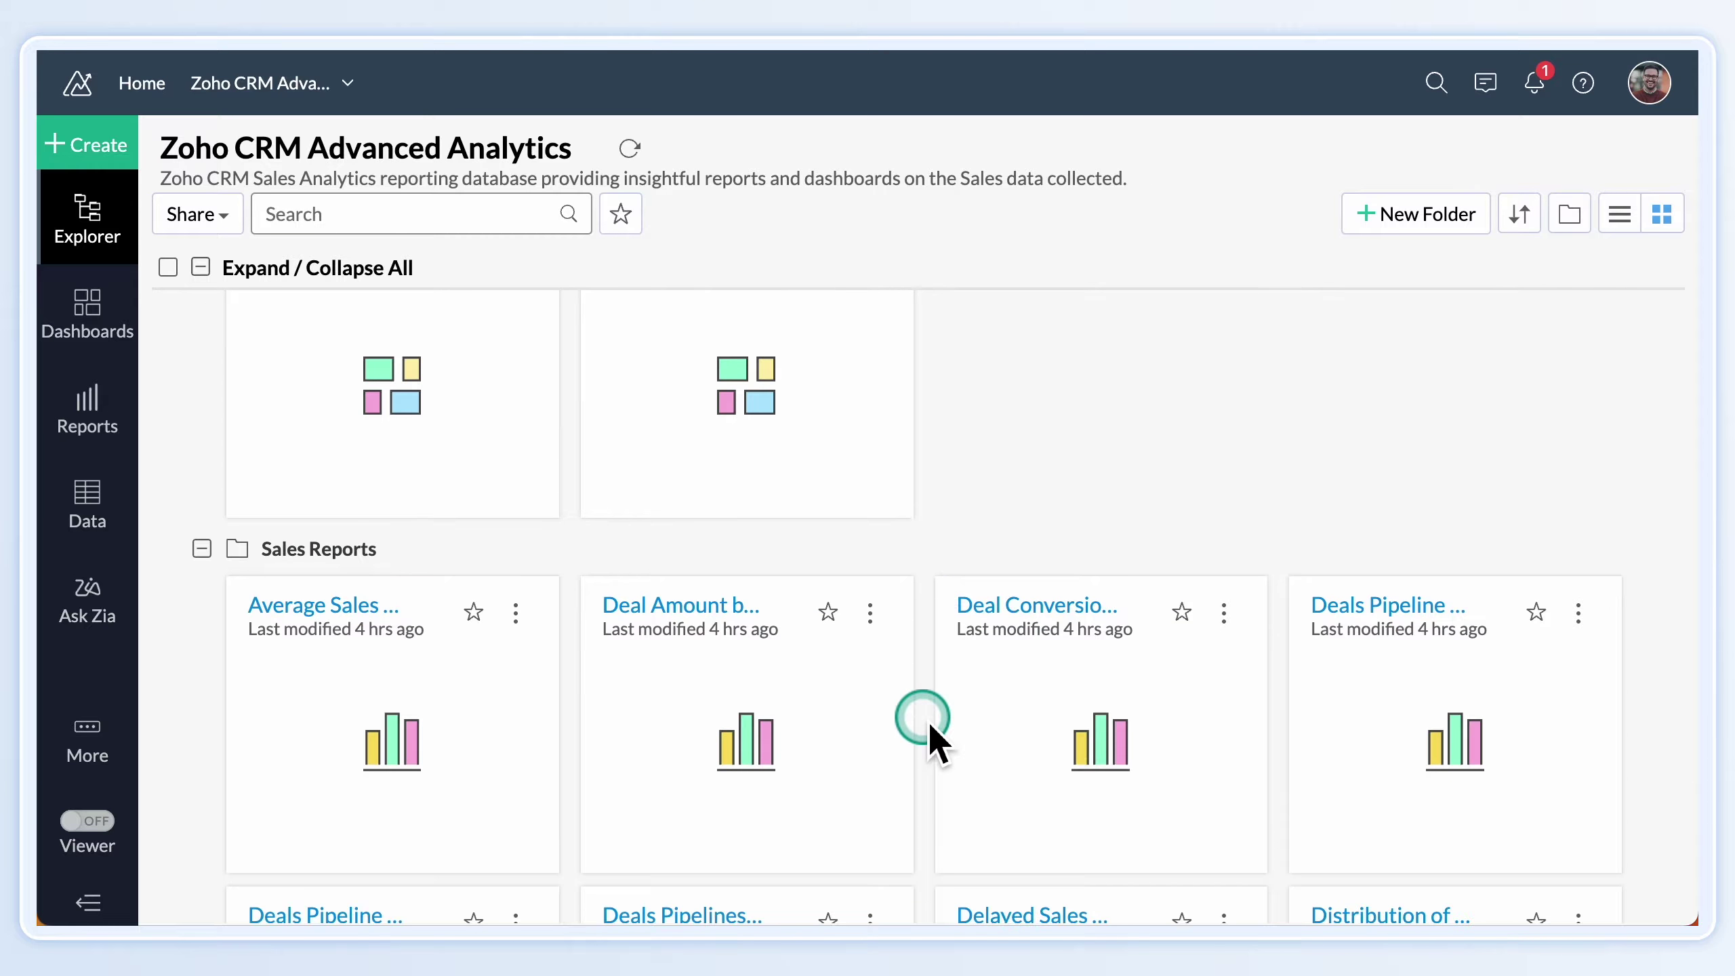
scroll(927, 719, "down", 5)
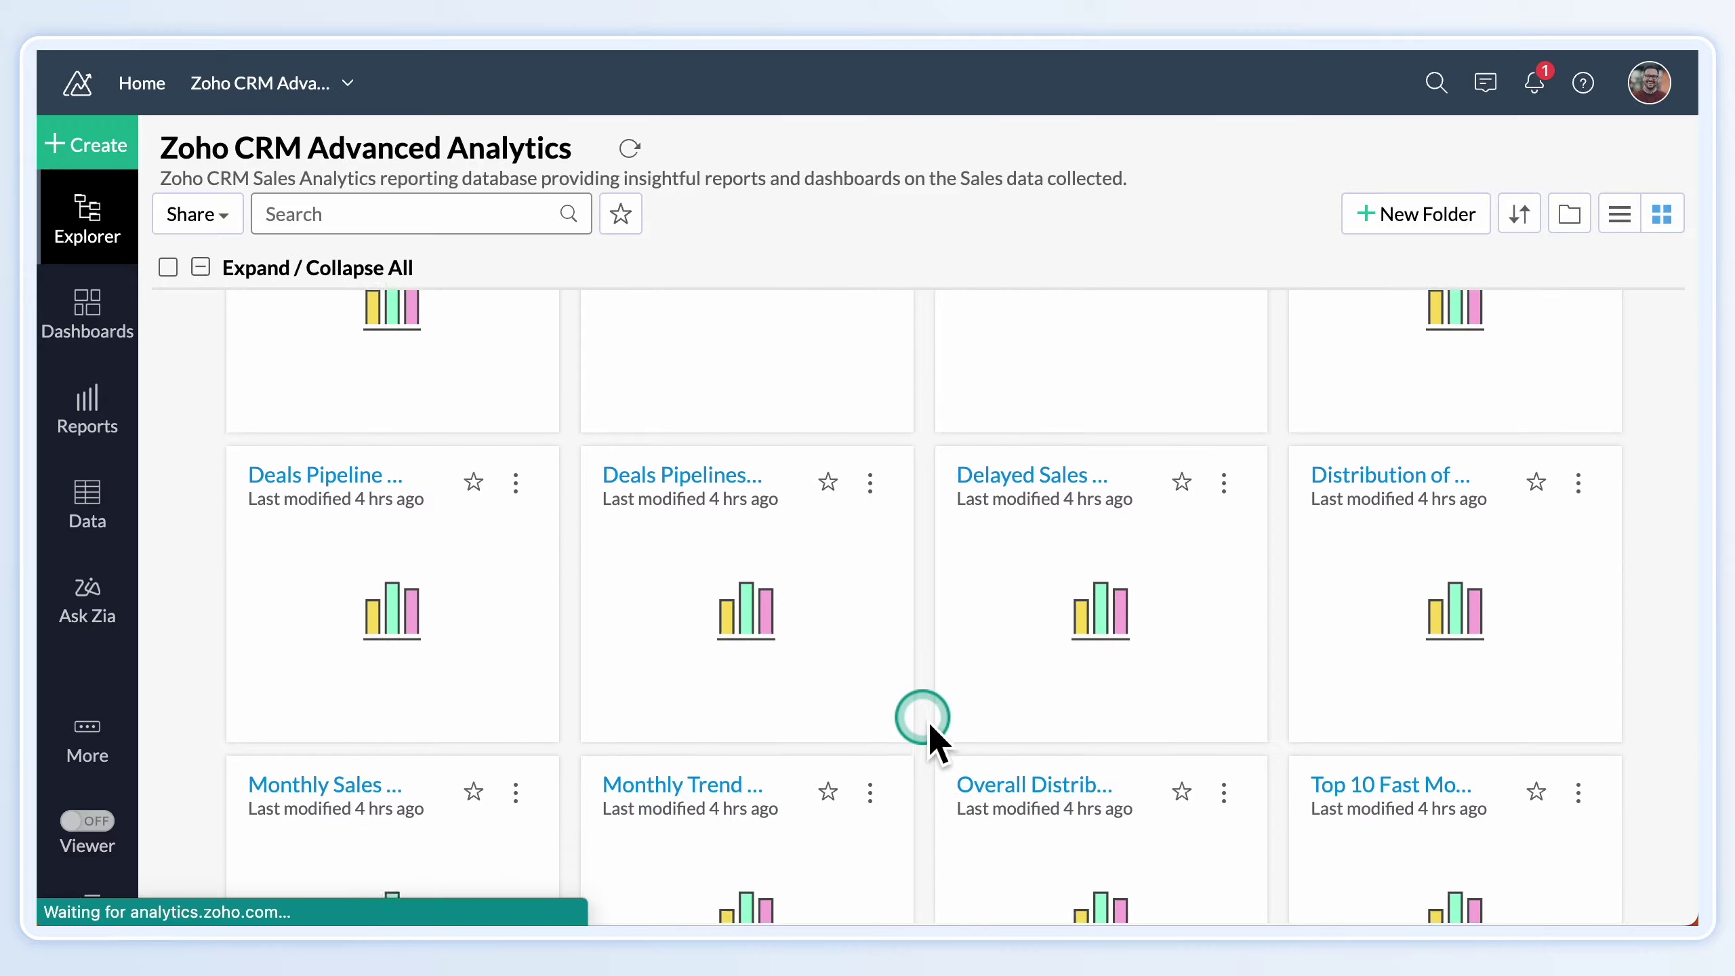
scroll(927, 719, "down", 5)
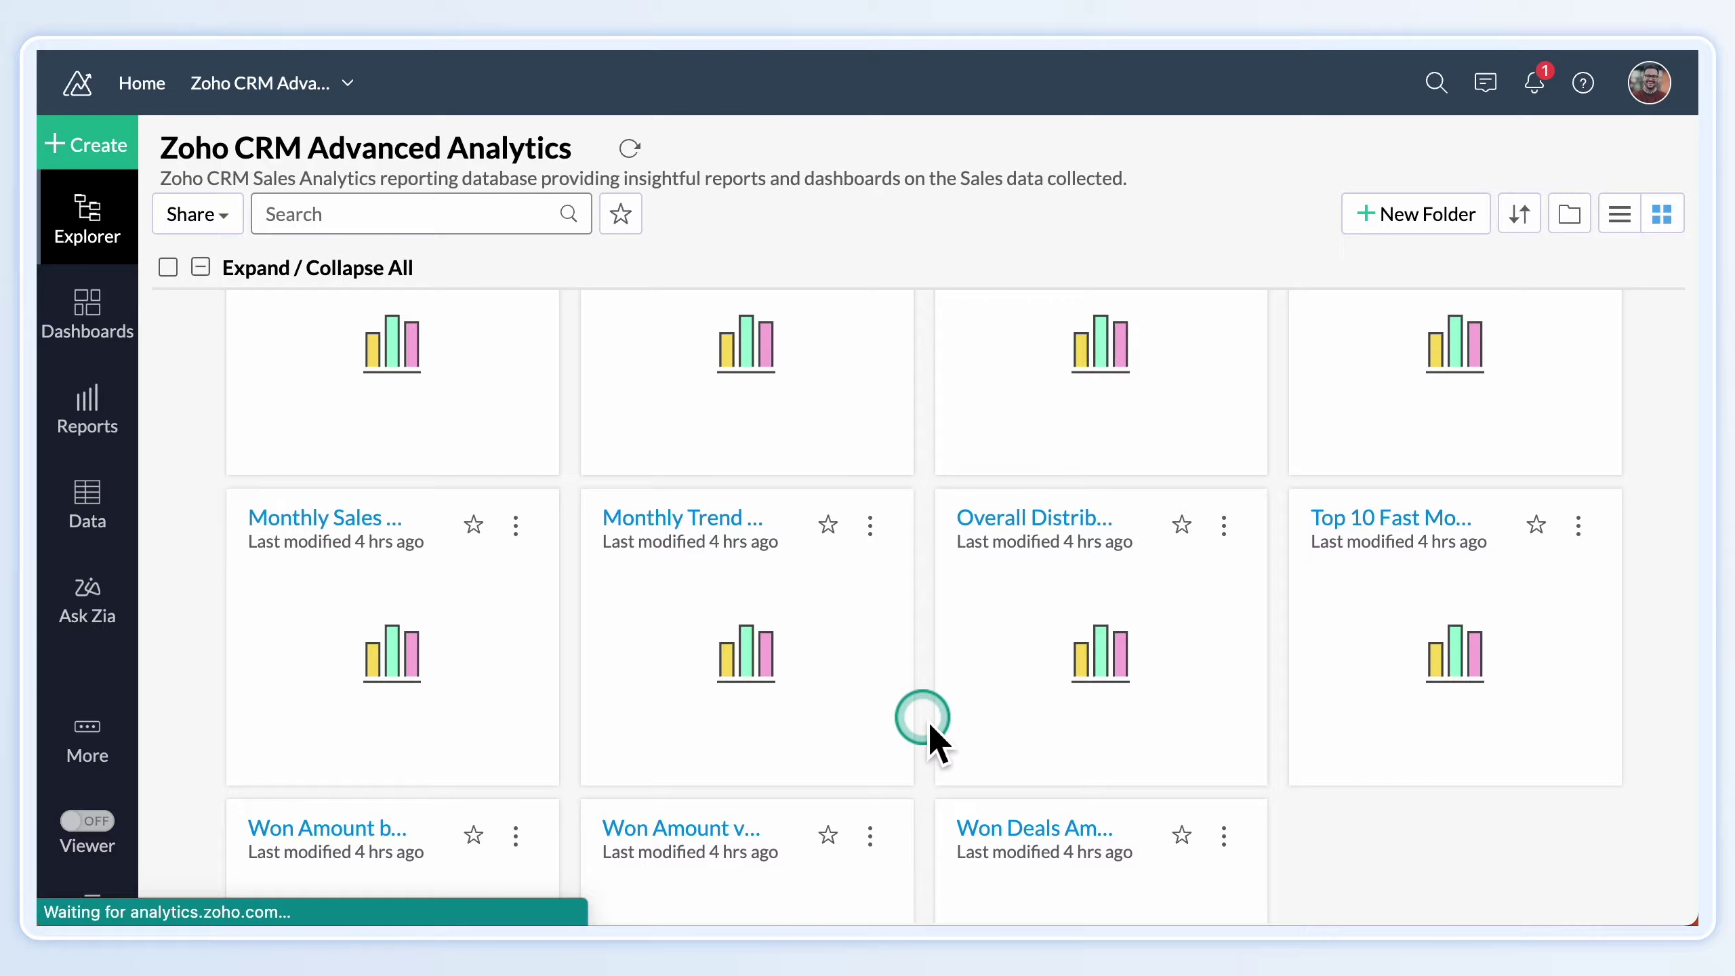
scroll(927, 719, "down", 3)
scroll(927, 720, "down", 3)
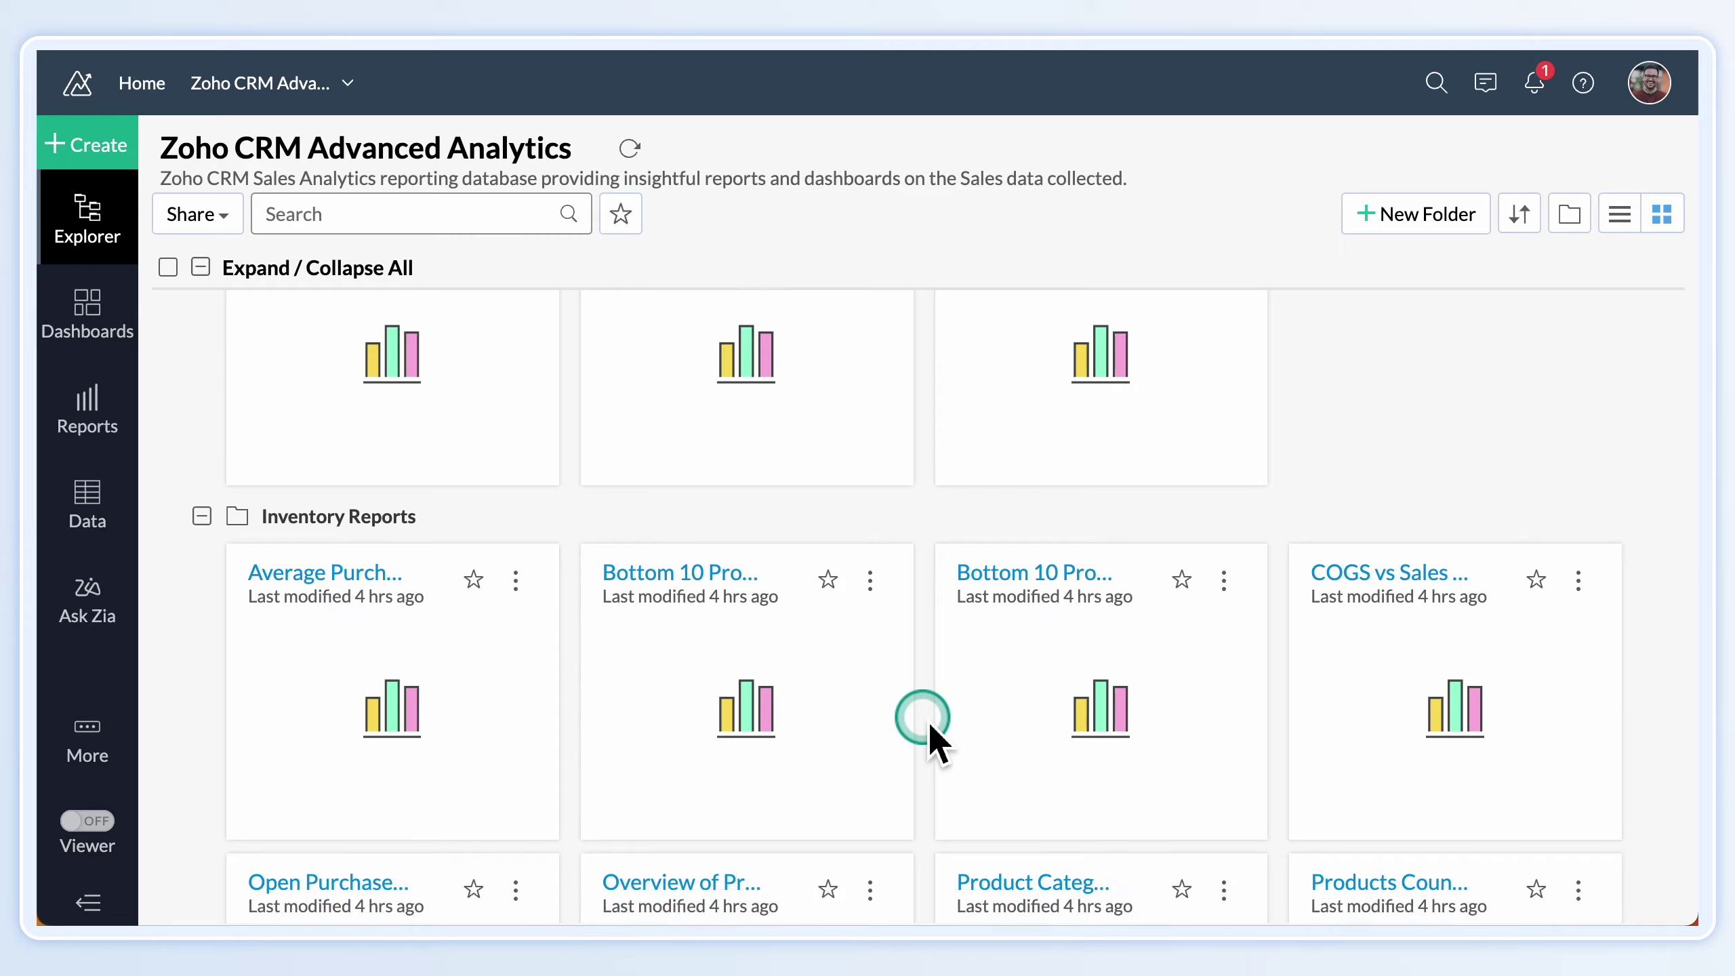
scroll(927, 721, "down", 4)
scroll(928, 721, "down", 3)
scroll(927, 719, "down", 2)
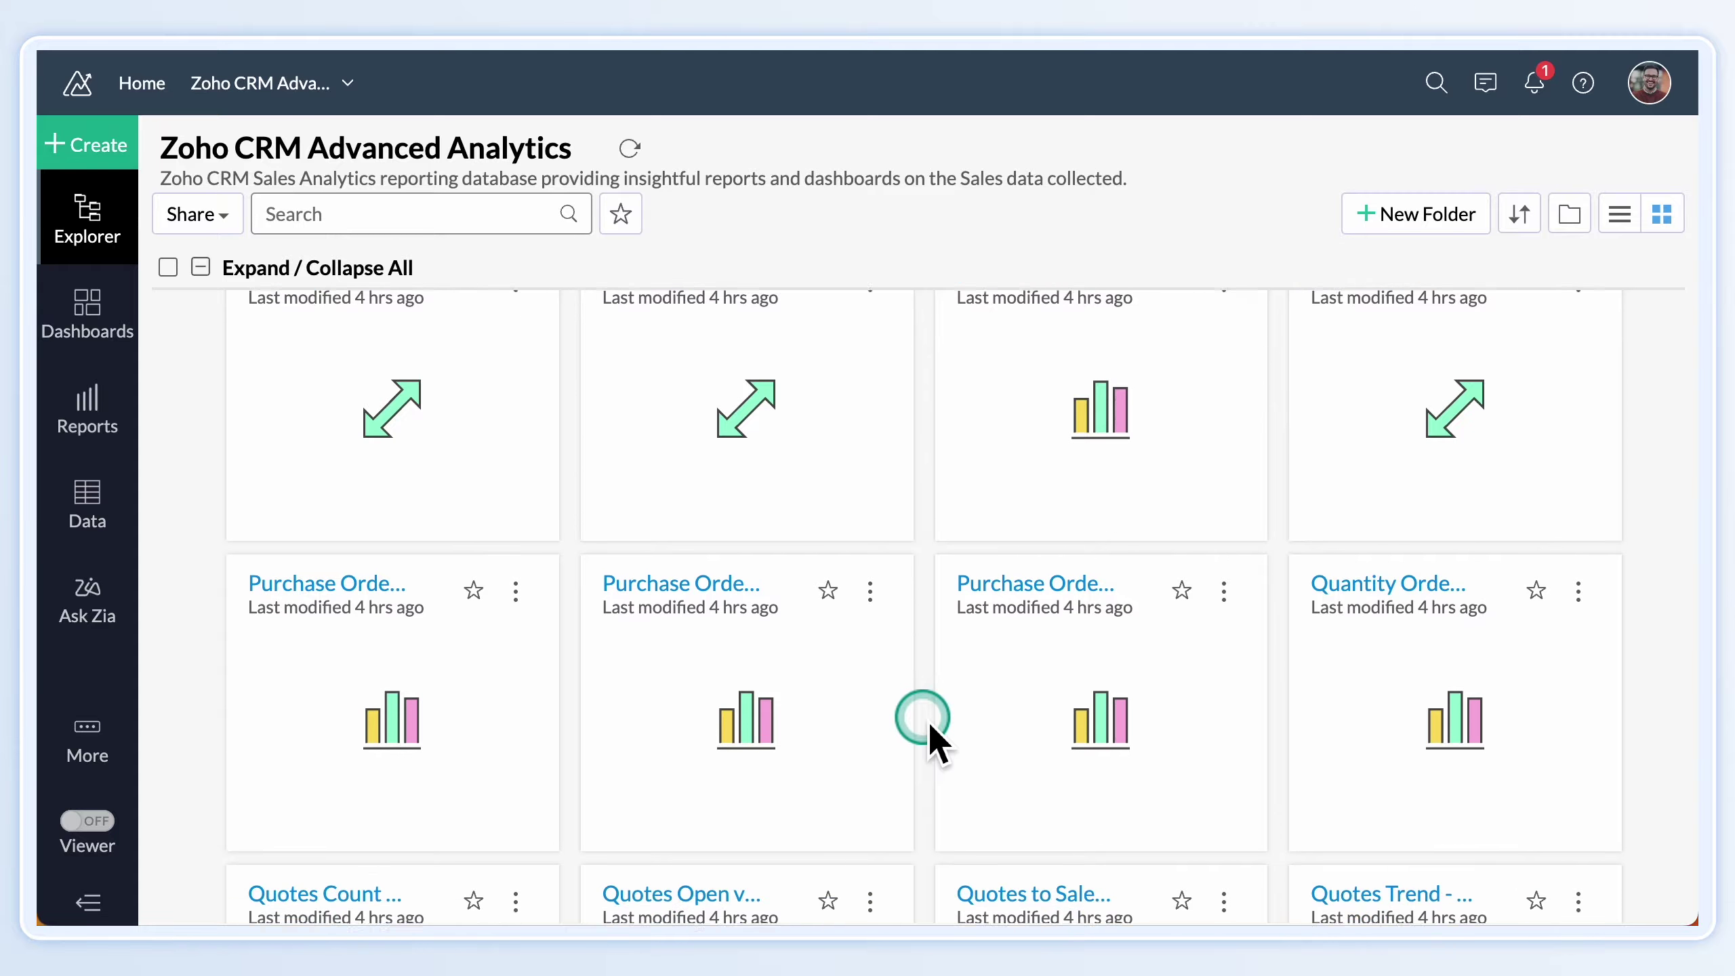
scroll(927, 719, "down", 3)
scroll(928, 719, "down", 3)
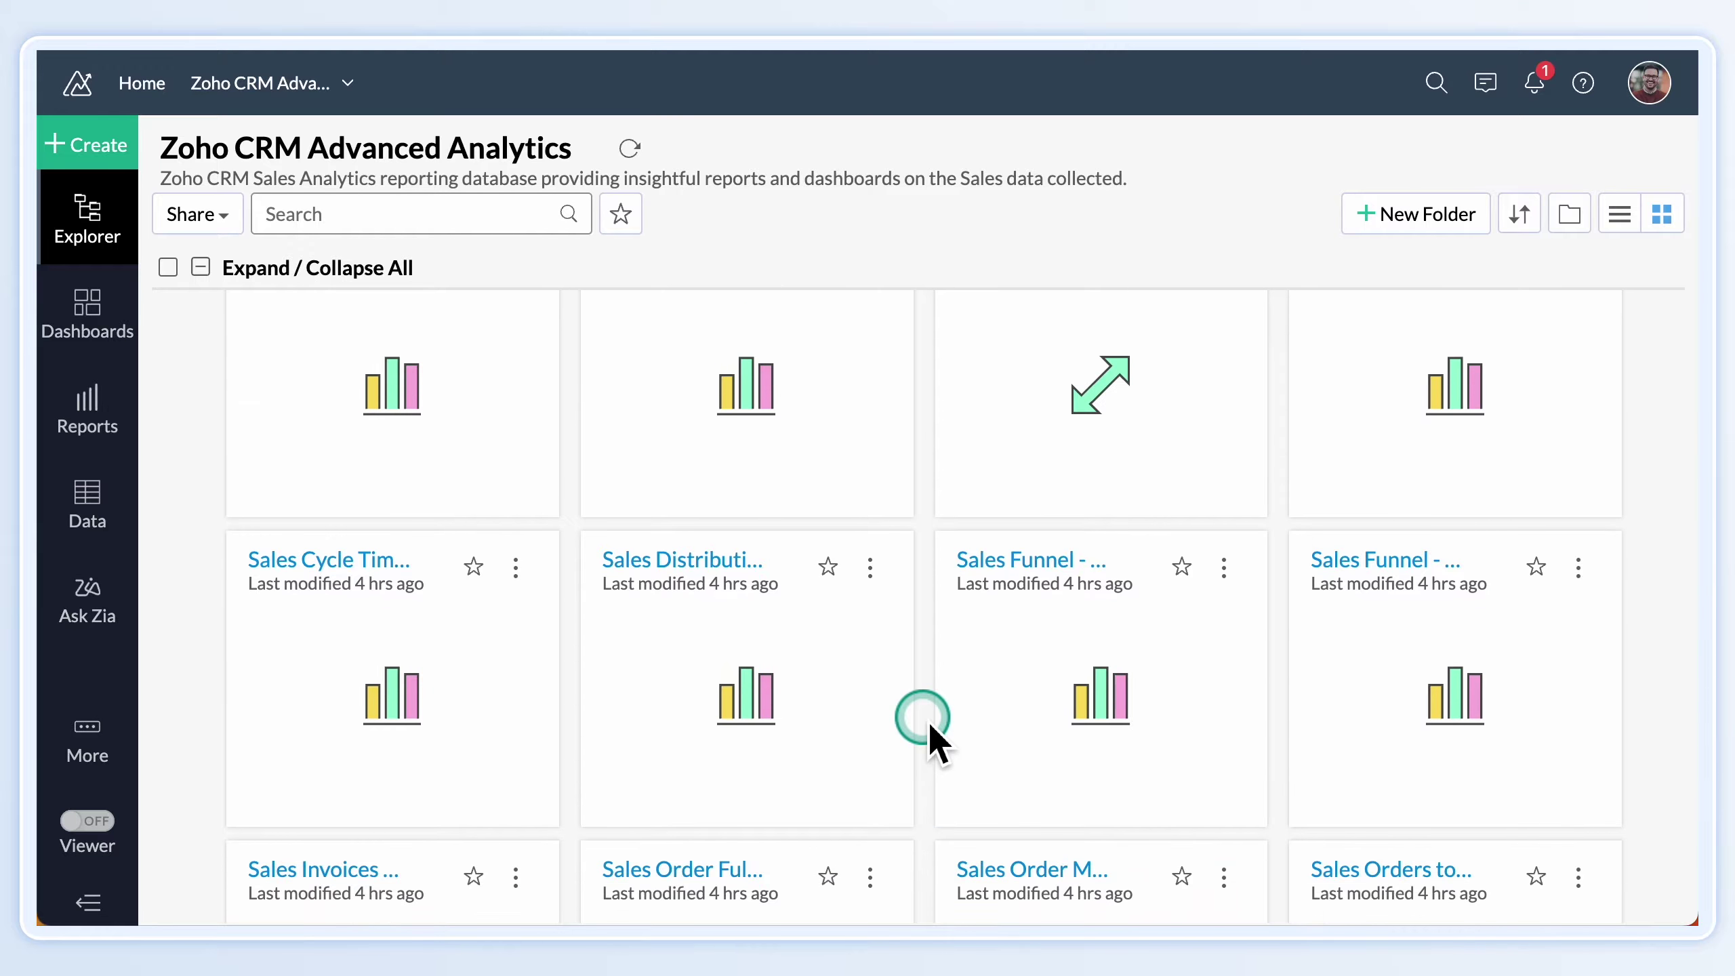
scroll(928, 721, "down", 2)
scroll(928, 720, "down", 2)
scroll(927, 720, "down", 3)
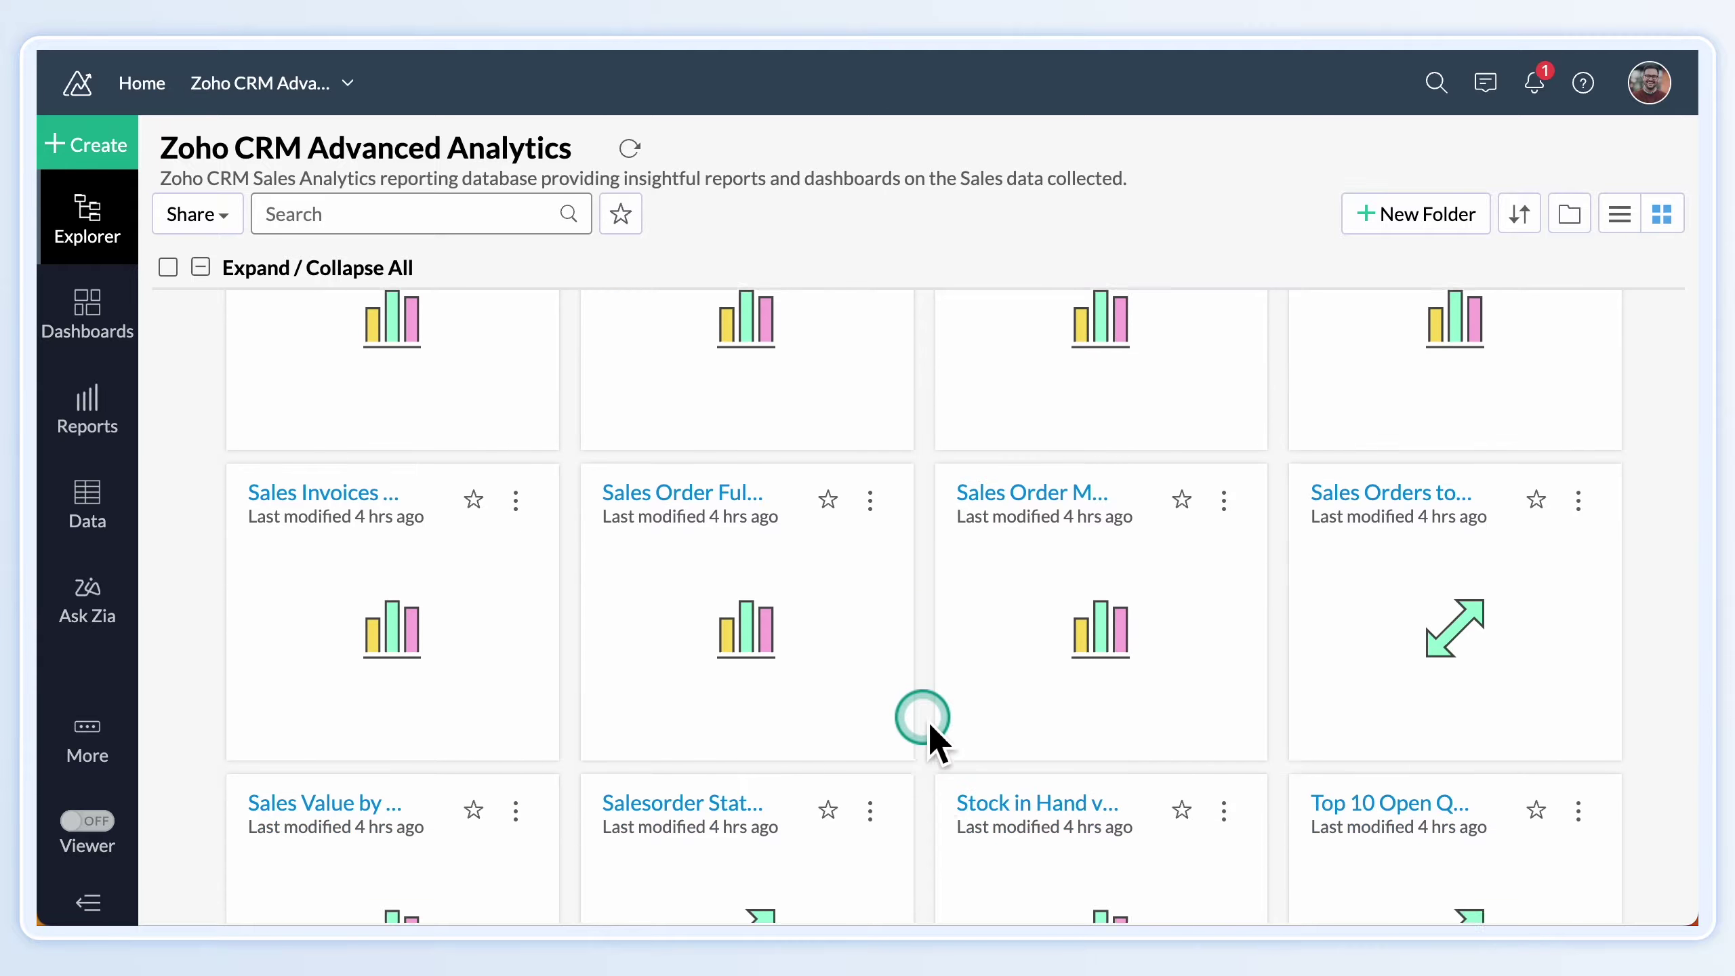
scroll(927, 720, "down", 3)
scroll(927, 720, "down", 2)
scroll(928, 721, "down", 4)
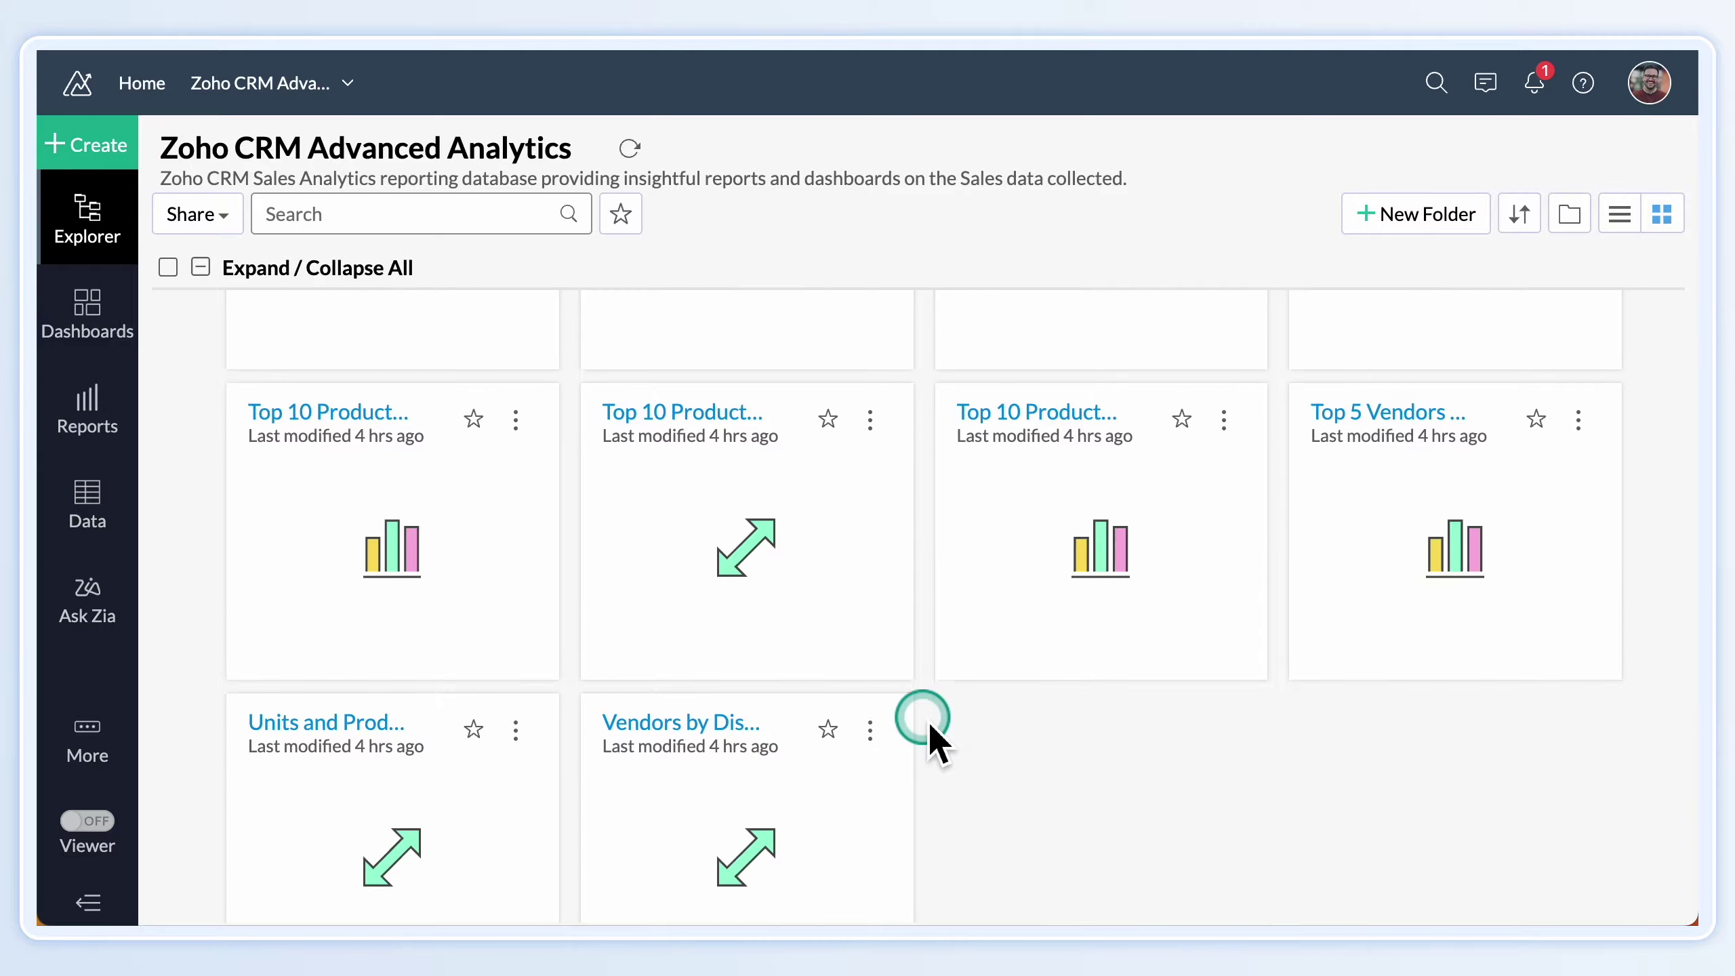
scroll(927, 719, "down", 3)
scroll(928, 720, "down", 2)
scroll(927, 720, "down", 1)
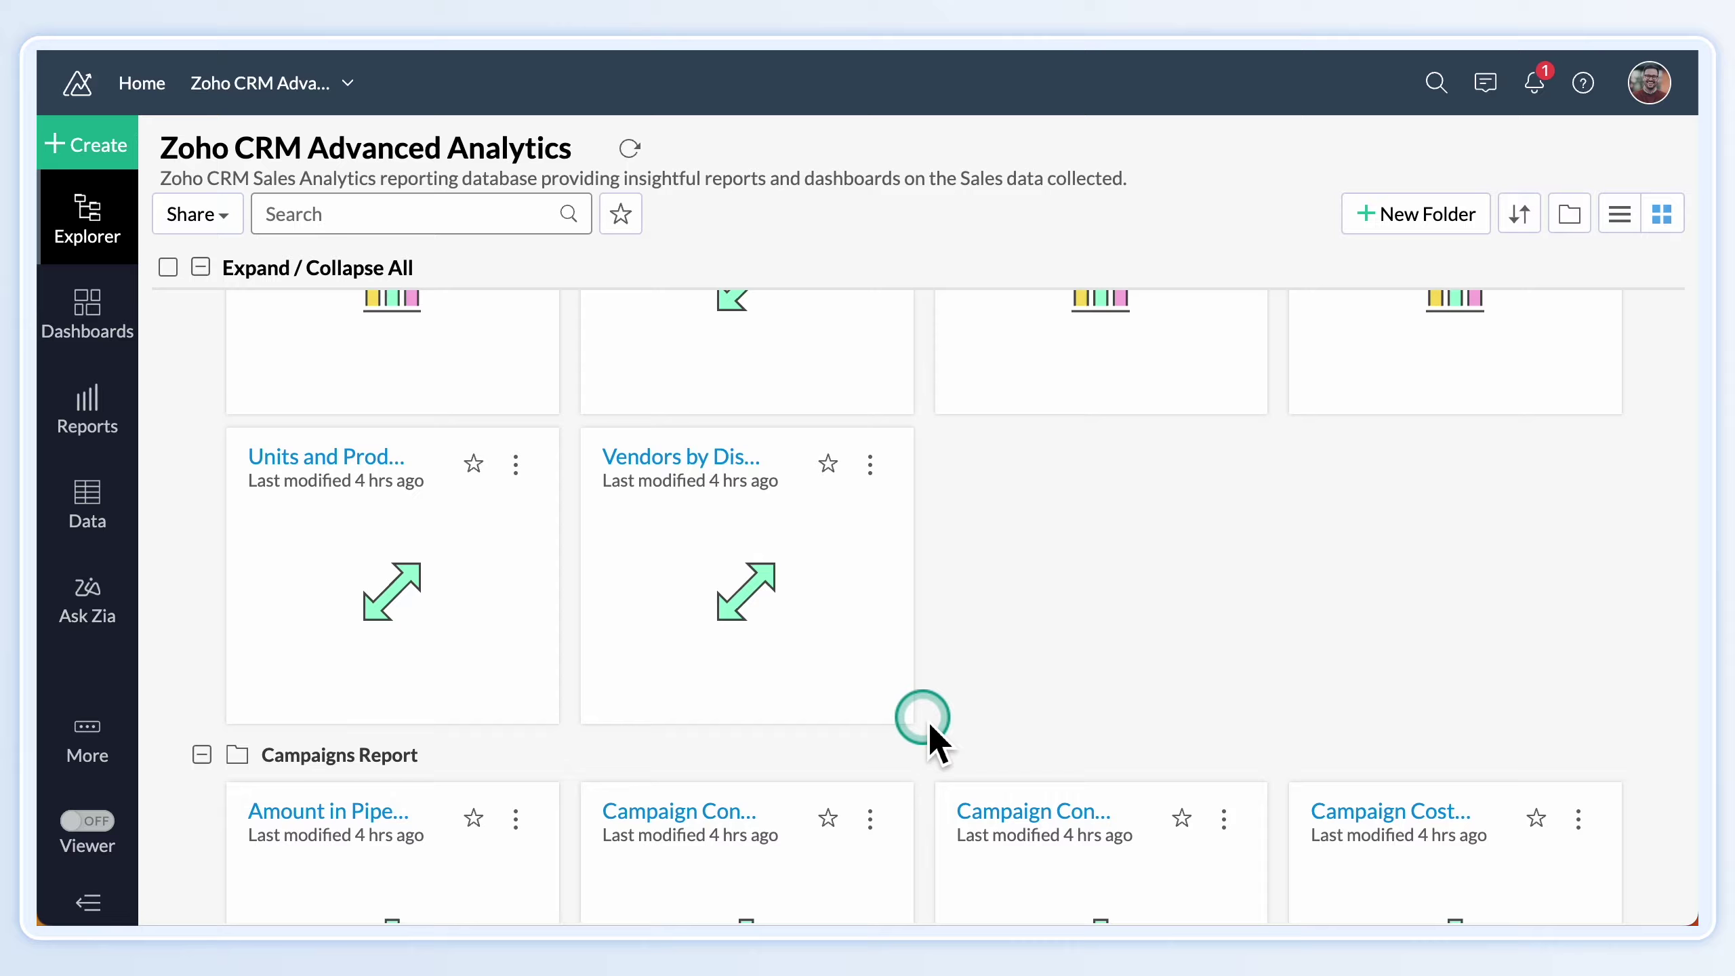
- Create a new chart view based on the Deals table
left_click(98, 146)
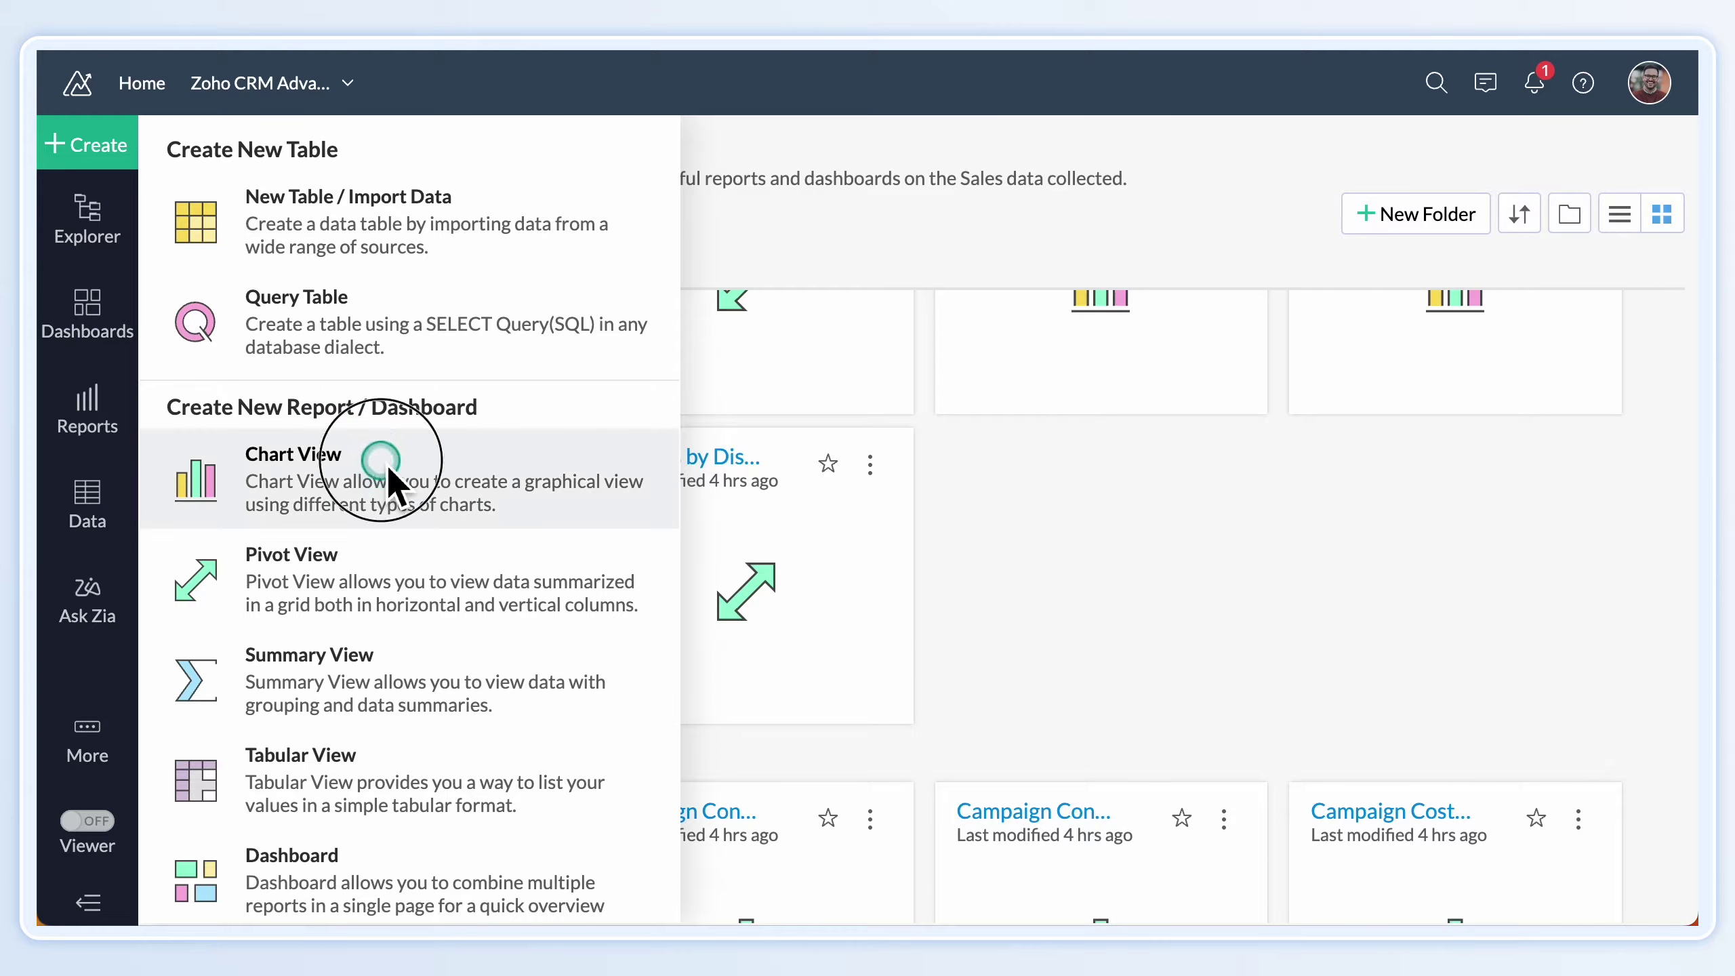
left_click(394, 478)
left_click(892, 505)
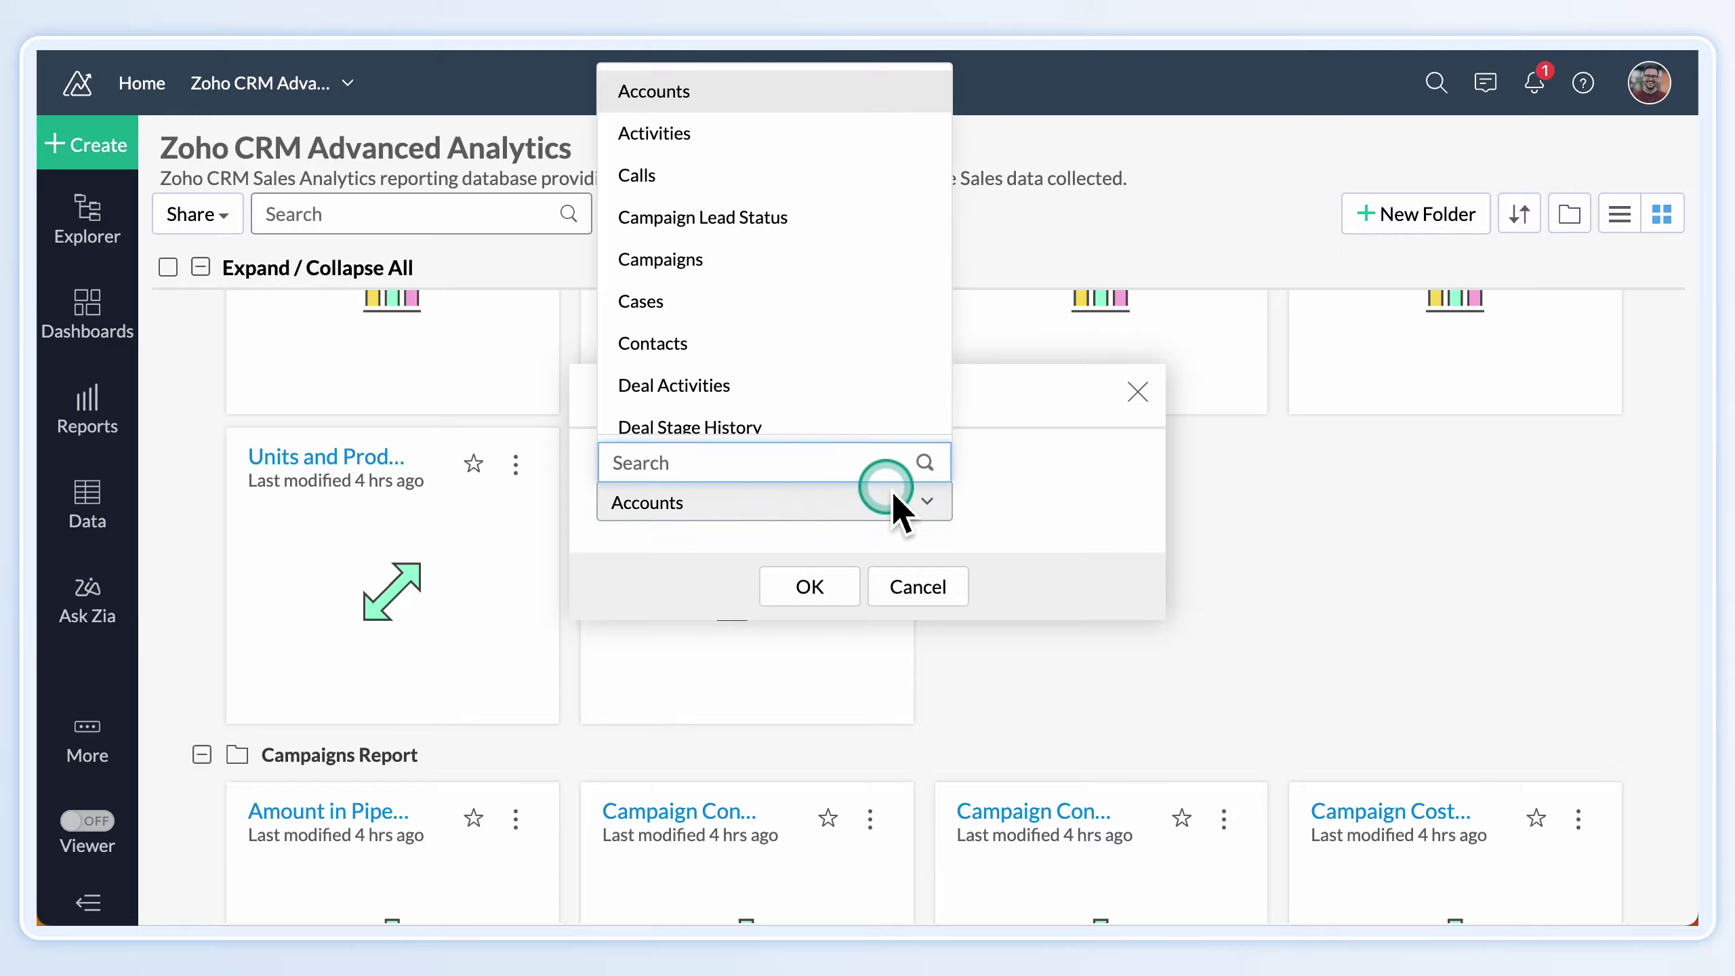
scroll(836, 406, "down", 3)
scroll(822, 374, "down", 1)
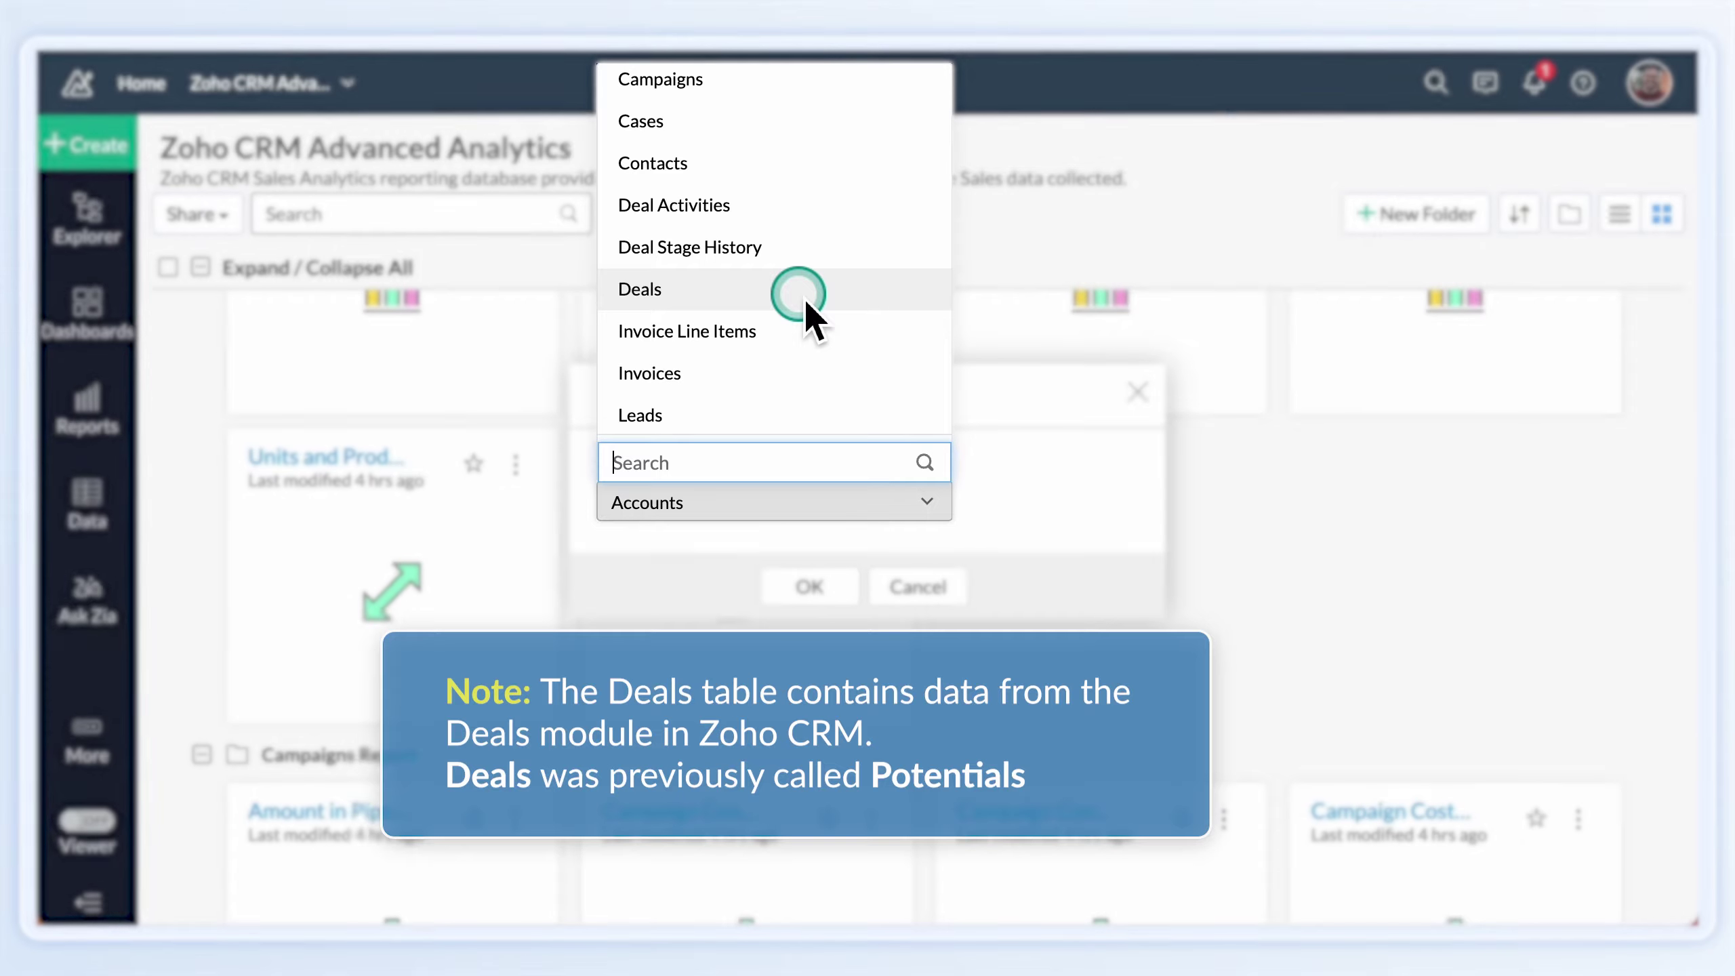
left_click(805, 297)
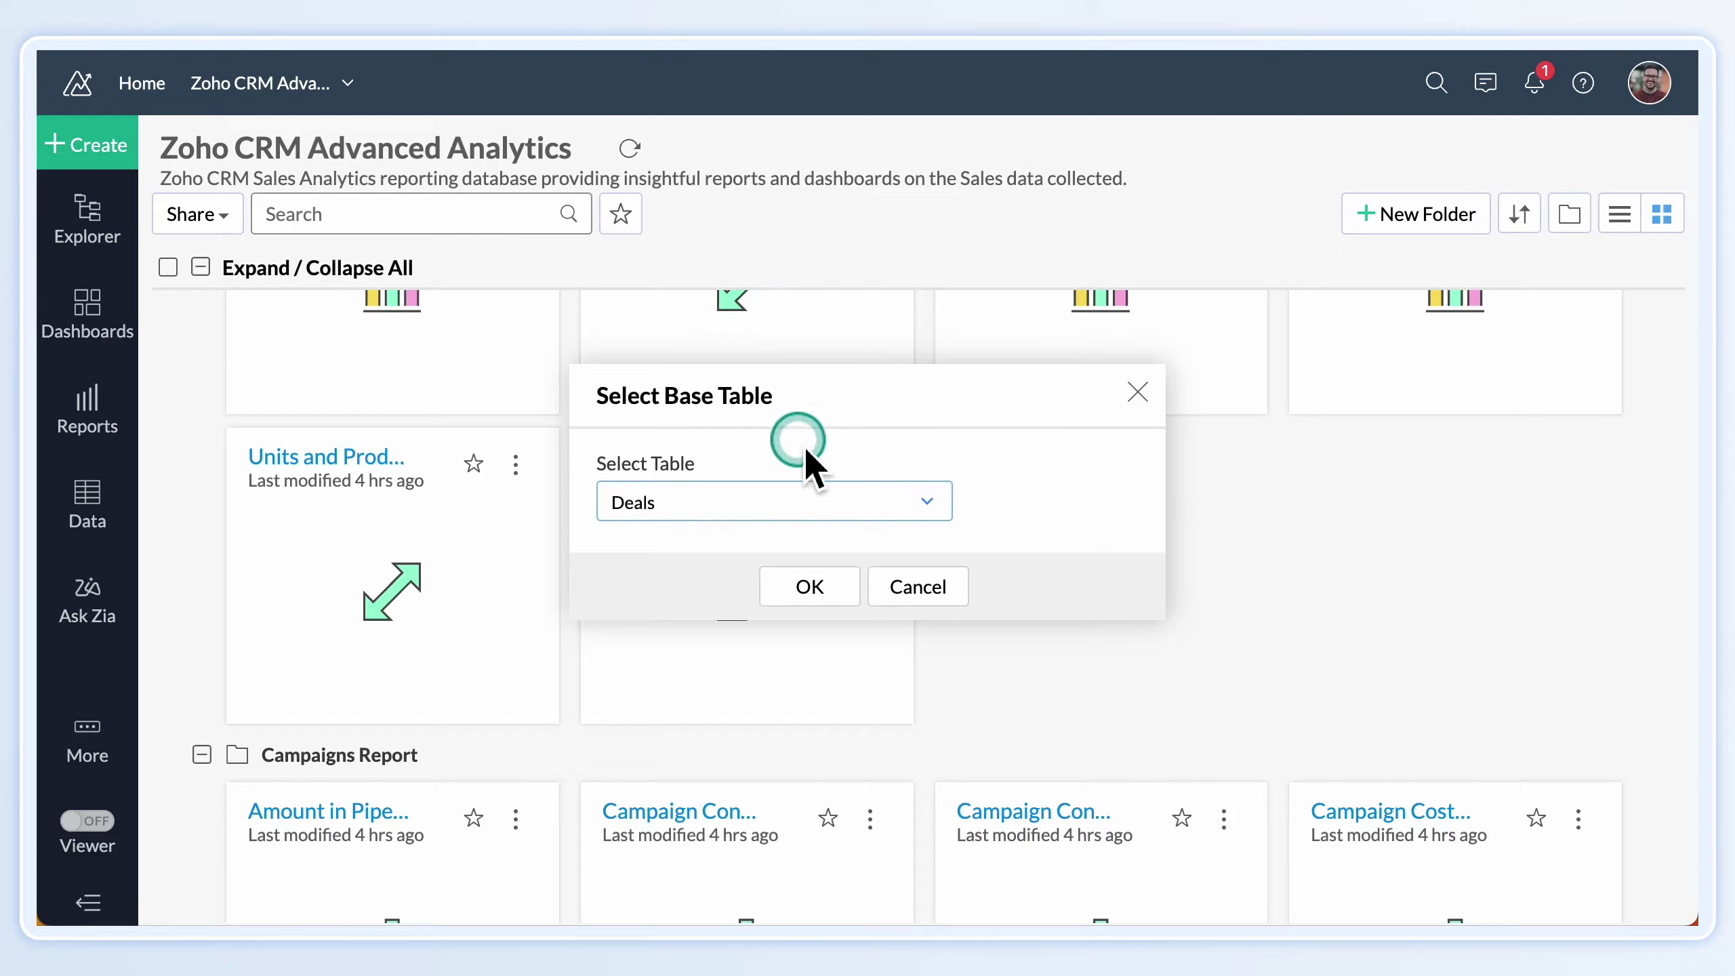
left_click(809, 587)
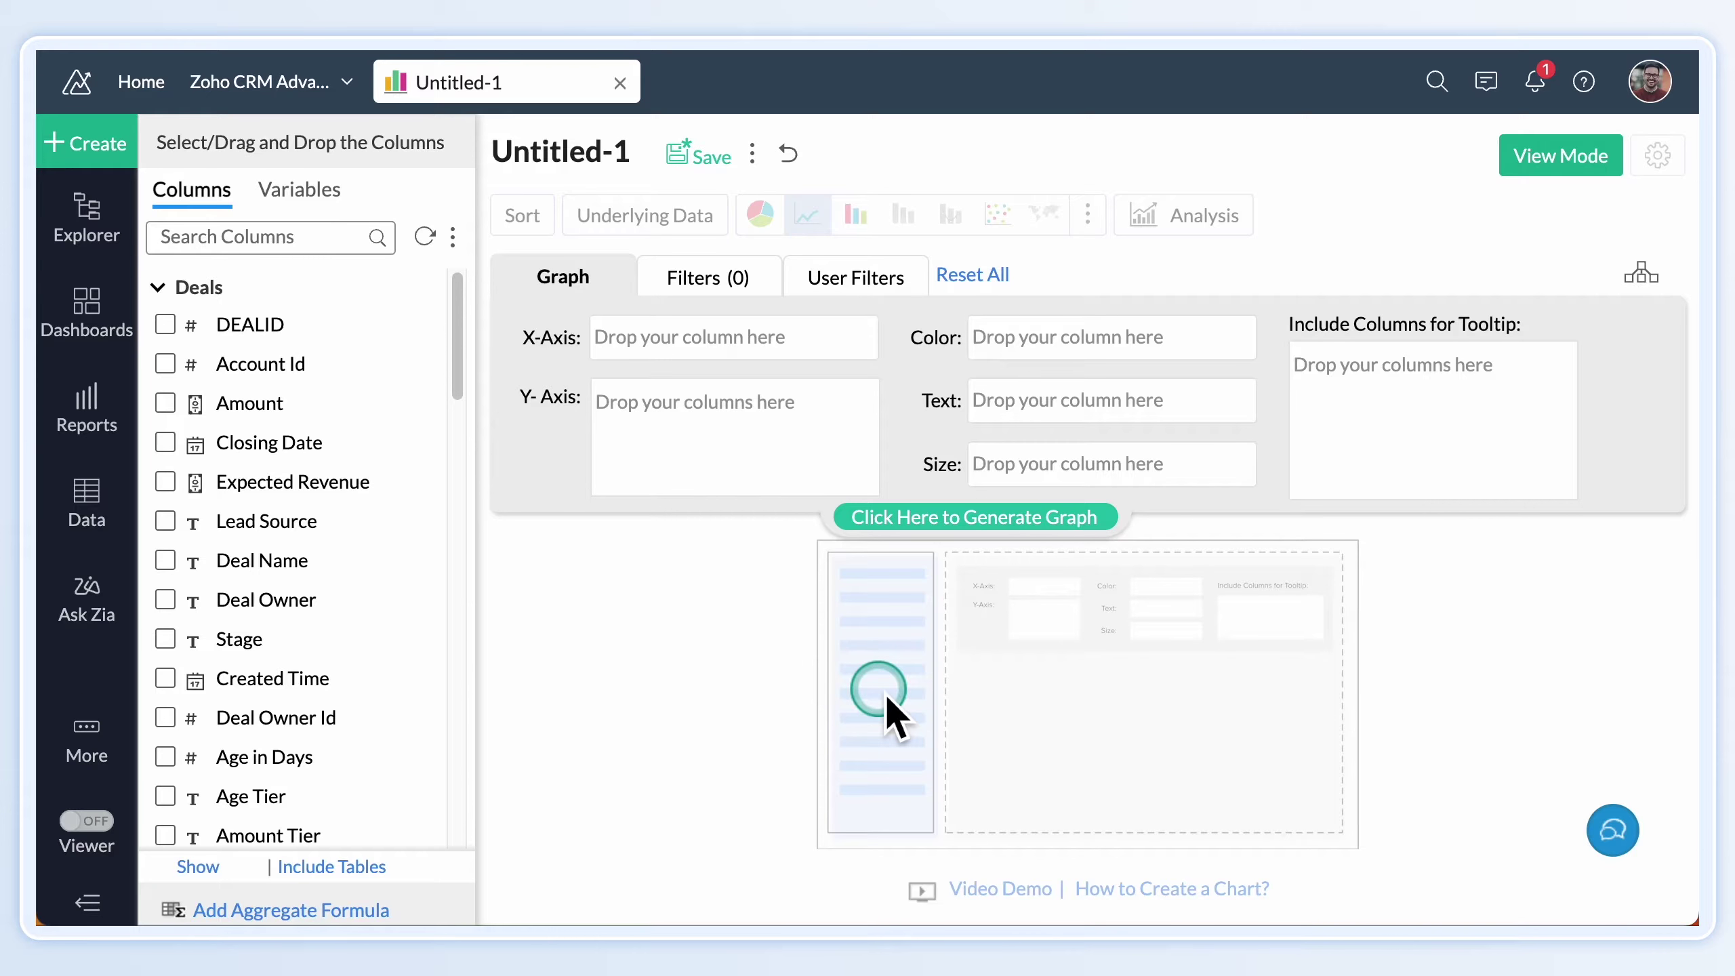
- Plot Won Amount by Month & Year of Closing Date with DEALID count in the tooltip, generate and view the chart
mouse_move(269, 442)
left_mouse_down()
mouse_move(512, 401)
mouse_move(718, 340)
left_mouse_up()
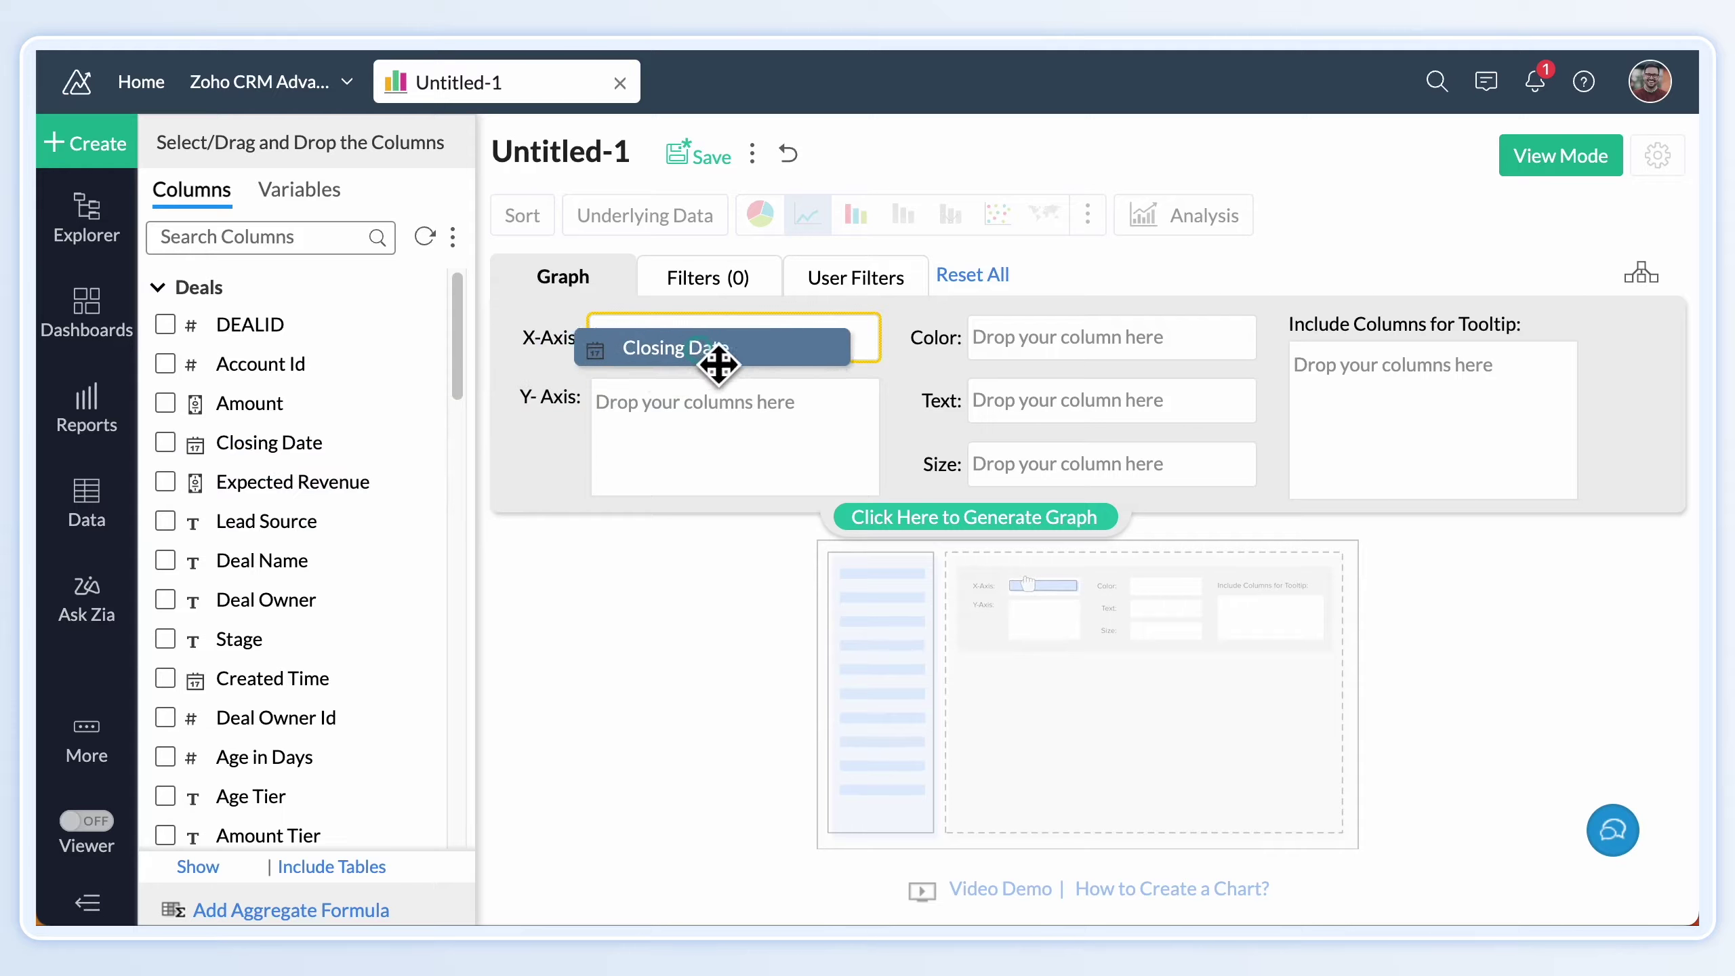
left_click(815, 339)
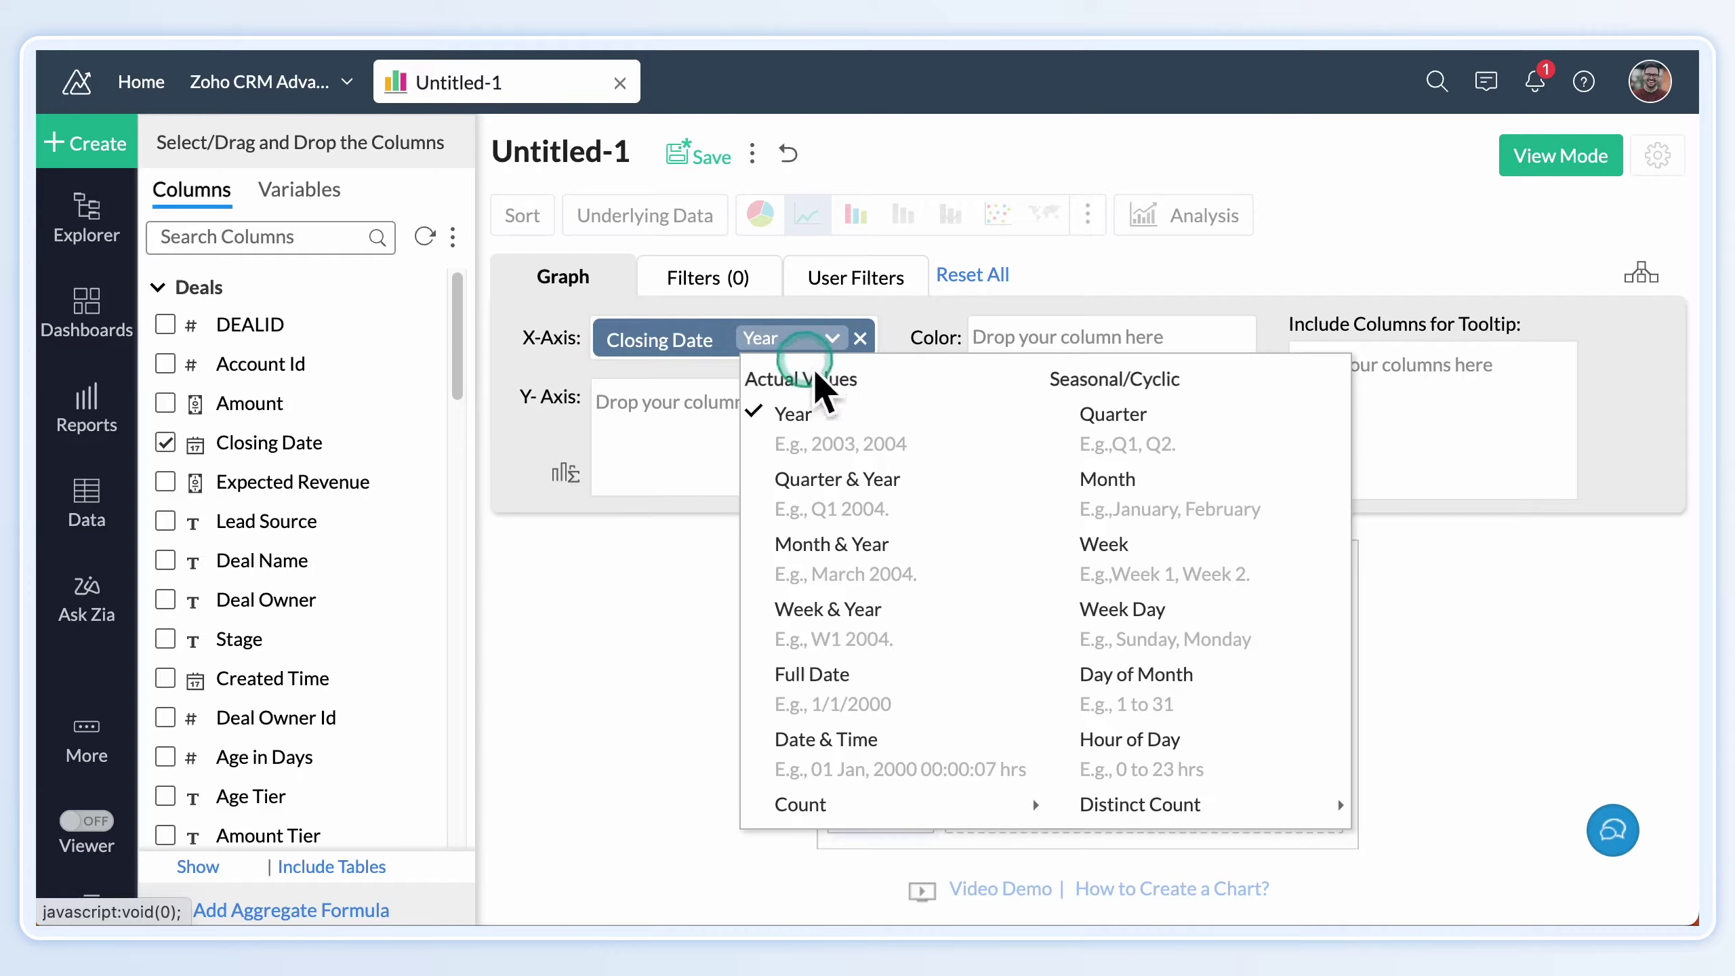
left_click(830, 544)
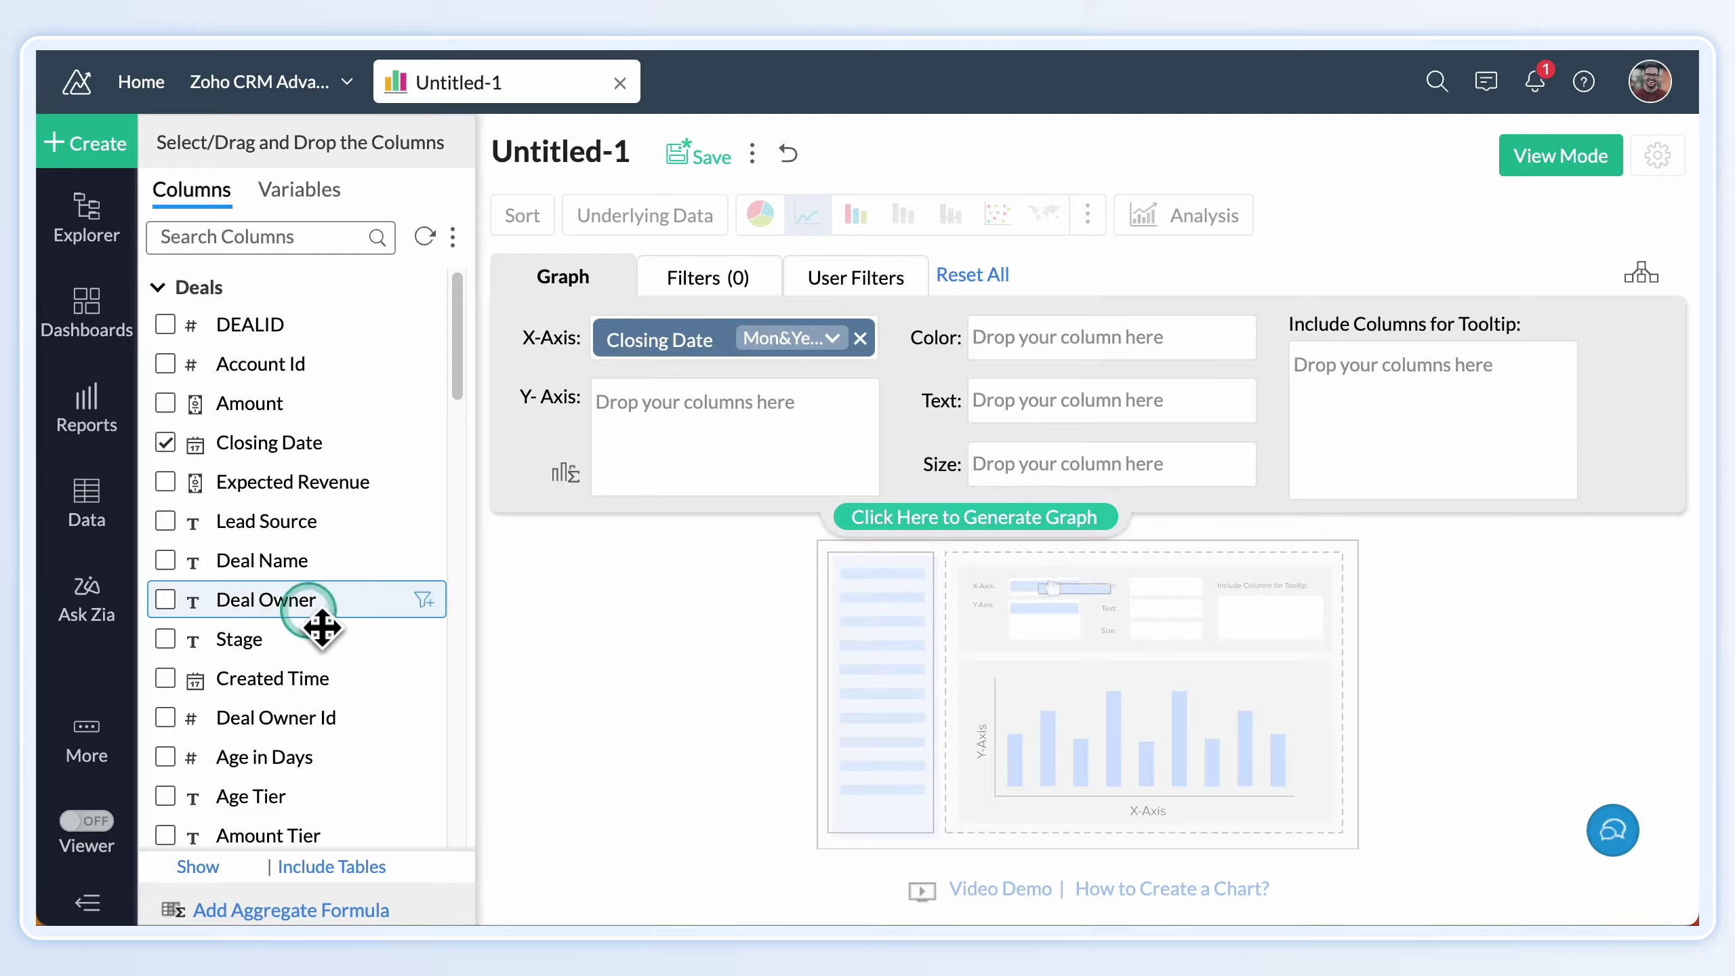
scroll(313, 618, "down", 8)
scroll(312, 624, "down", 3)
scroll(312, 630, "down", 2)
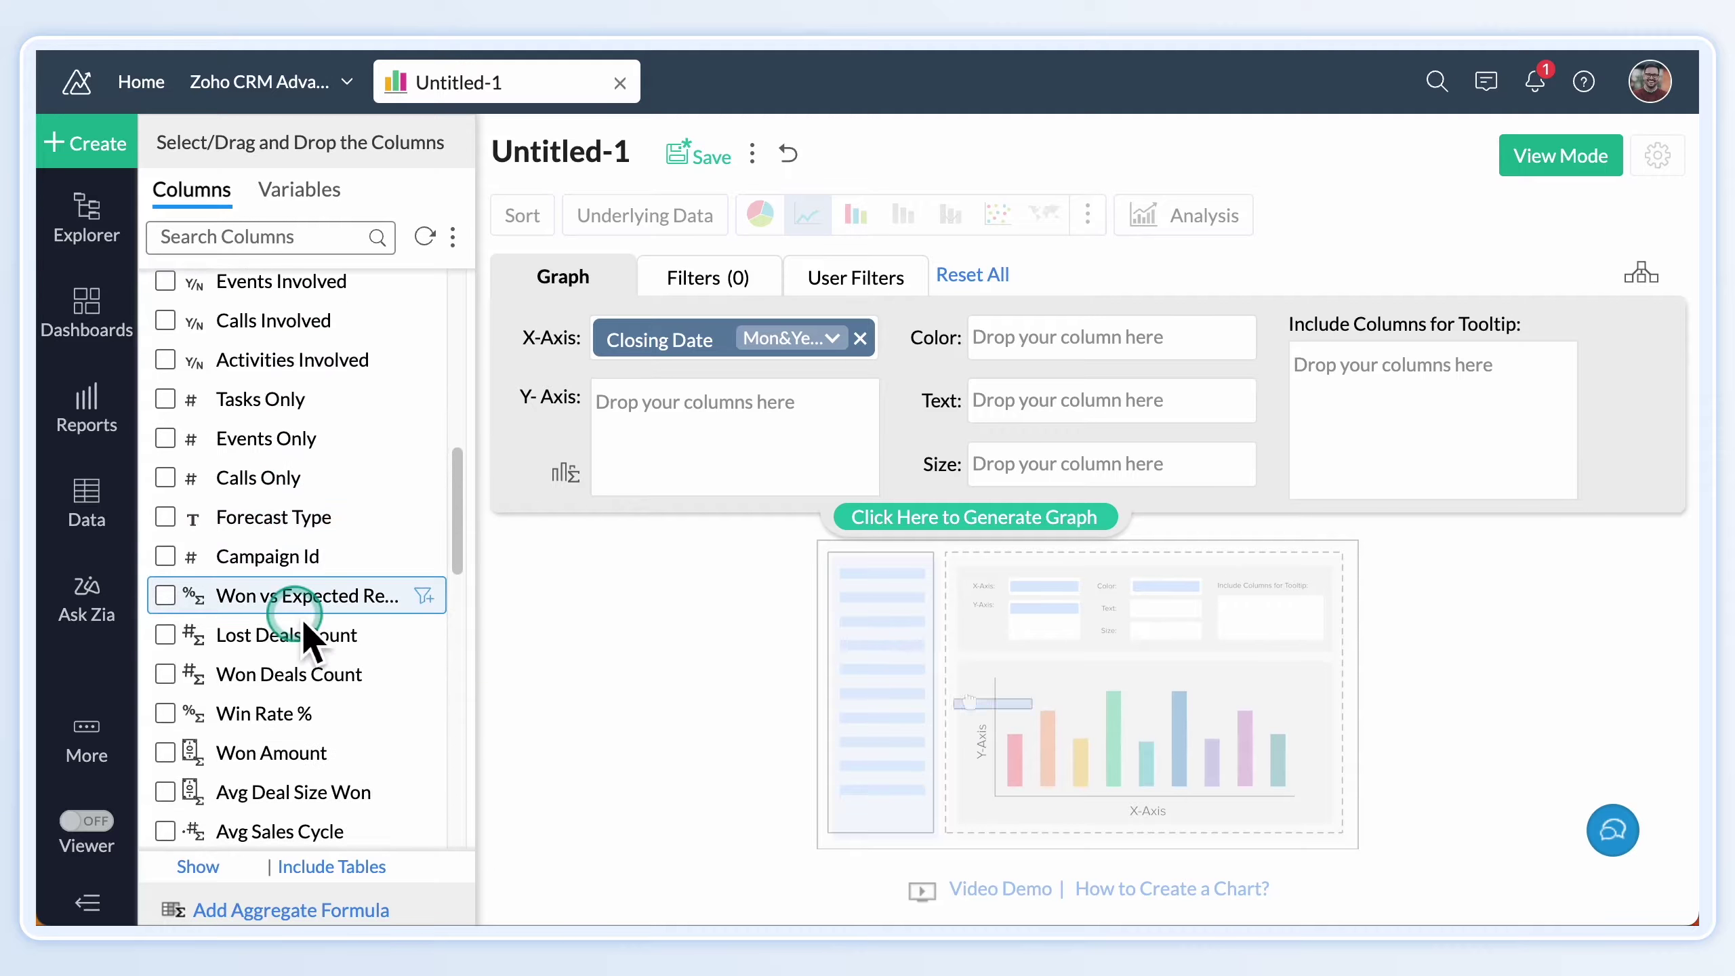
scroll(301, 615, "down", 2)
left_click_drag(272, 657, 733, 420)
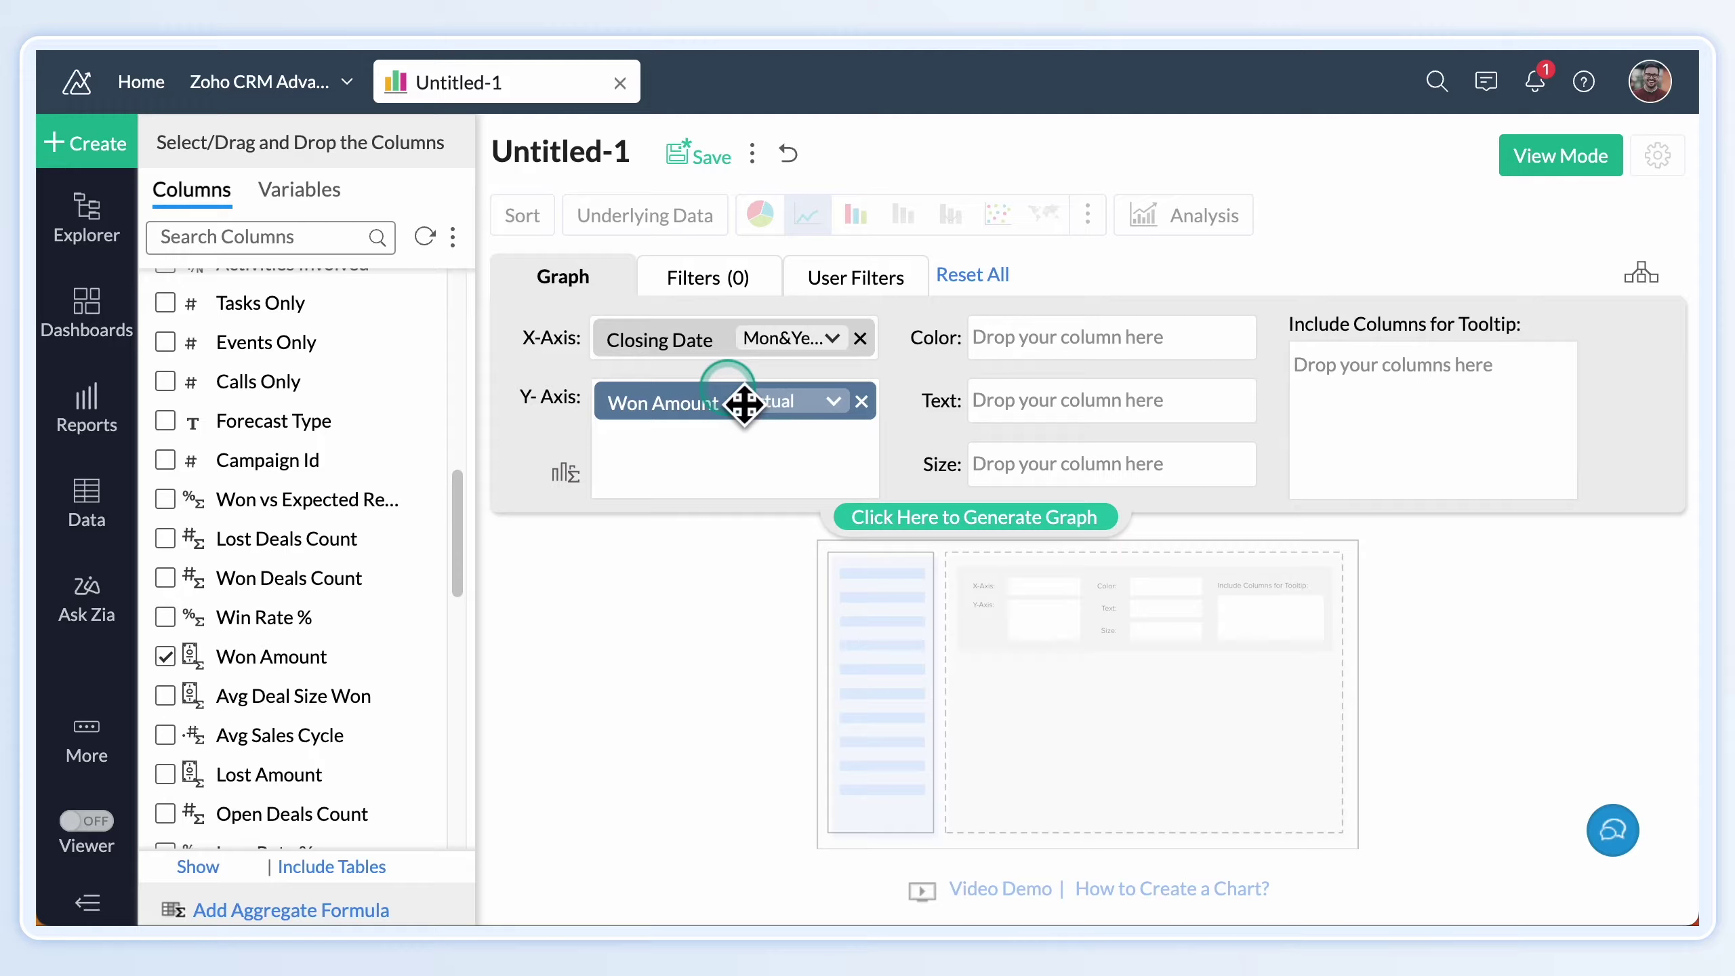
scroll(337, 475, "up", 8)
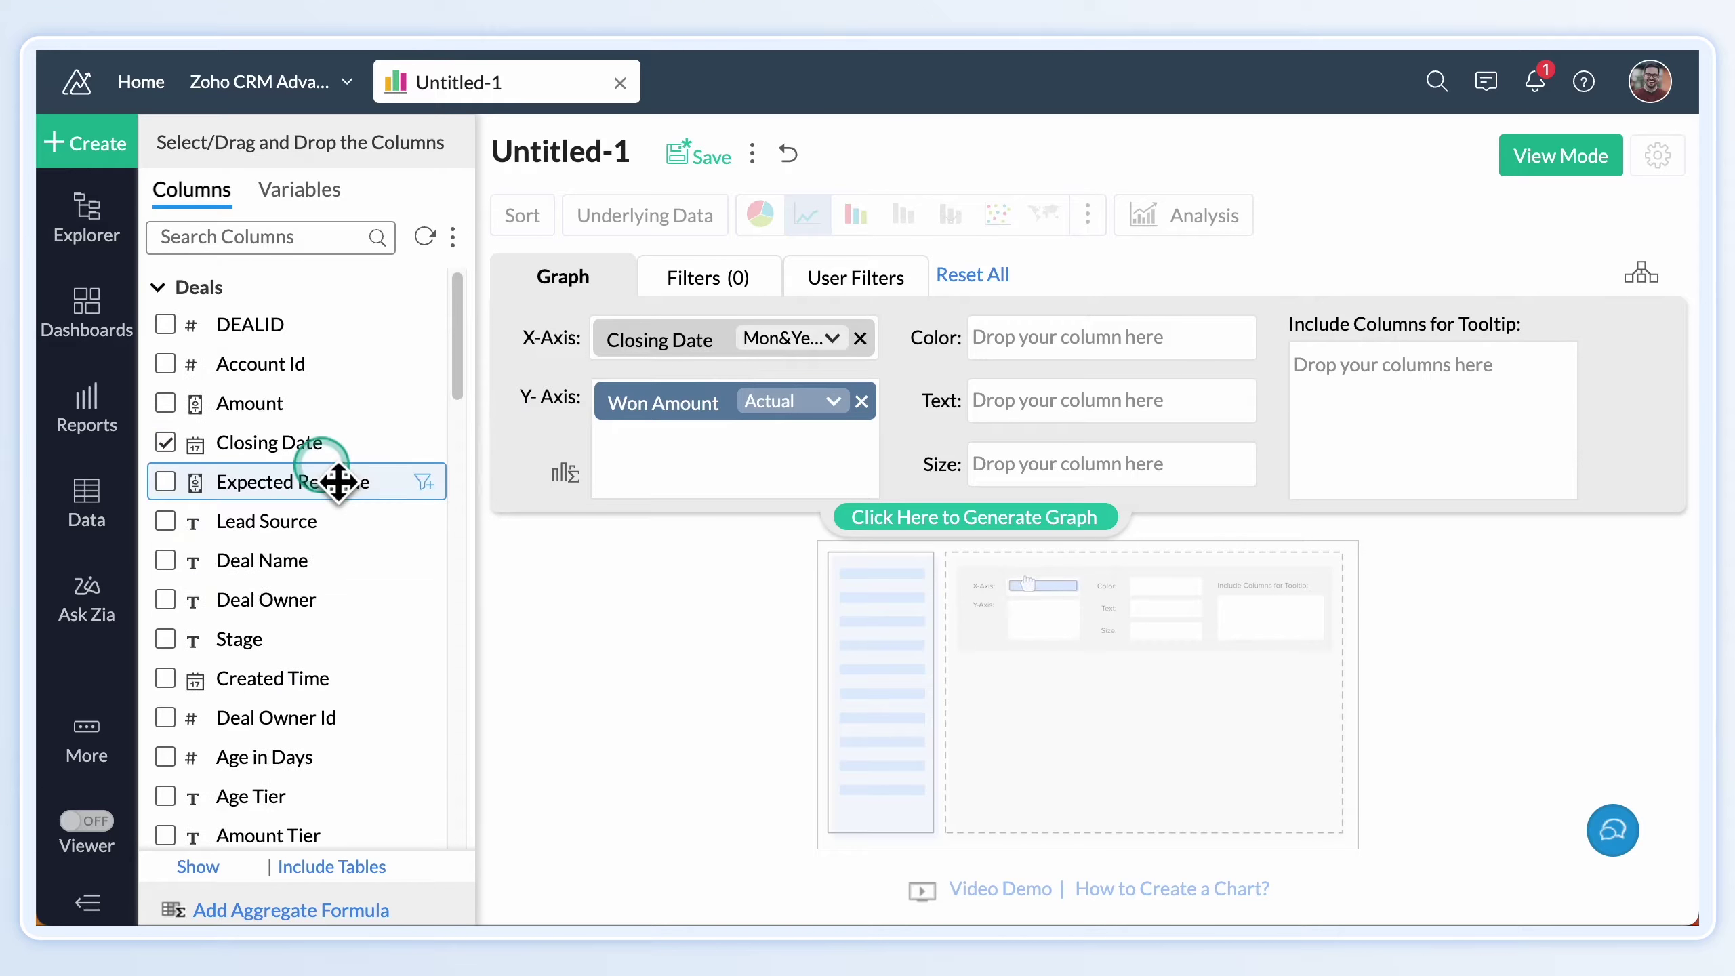
left_click_drag(271, 326, 1437, 377)
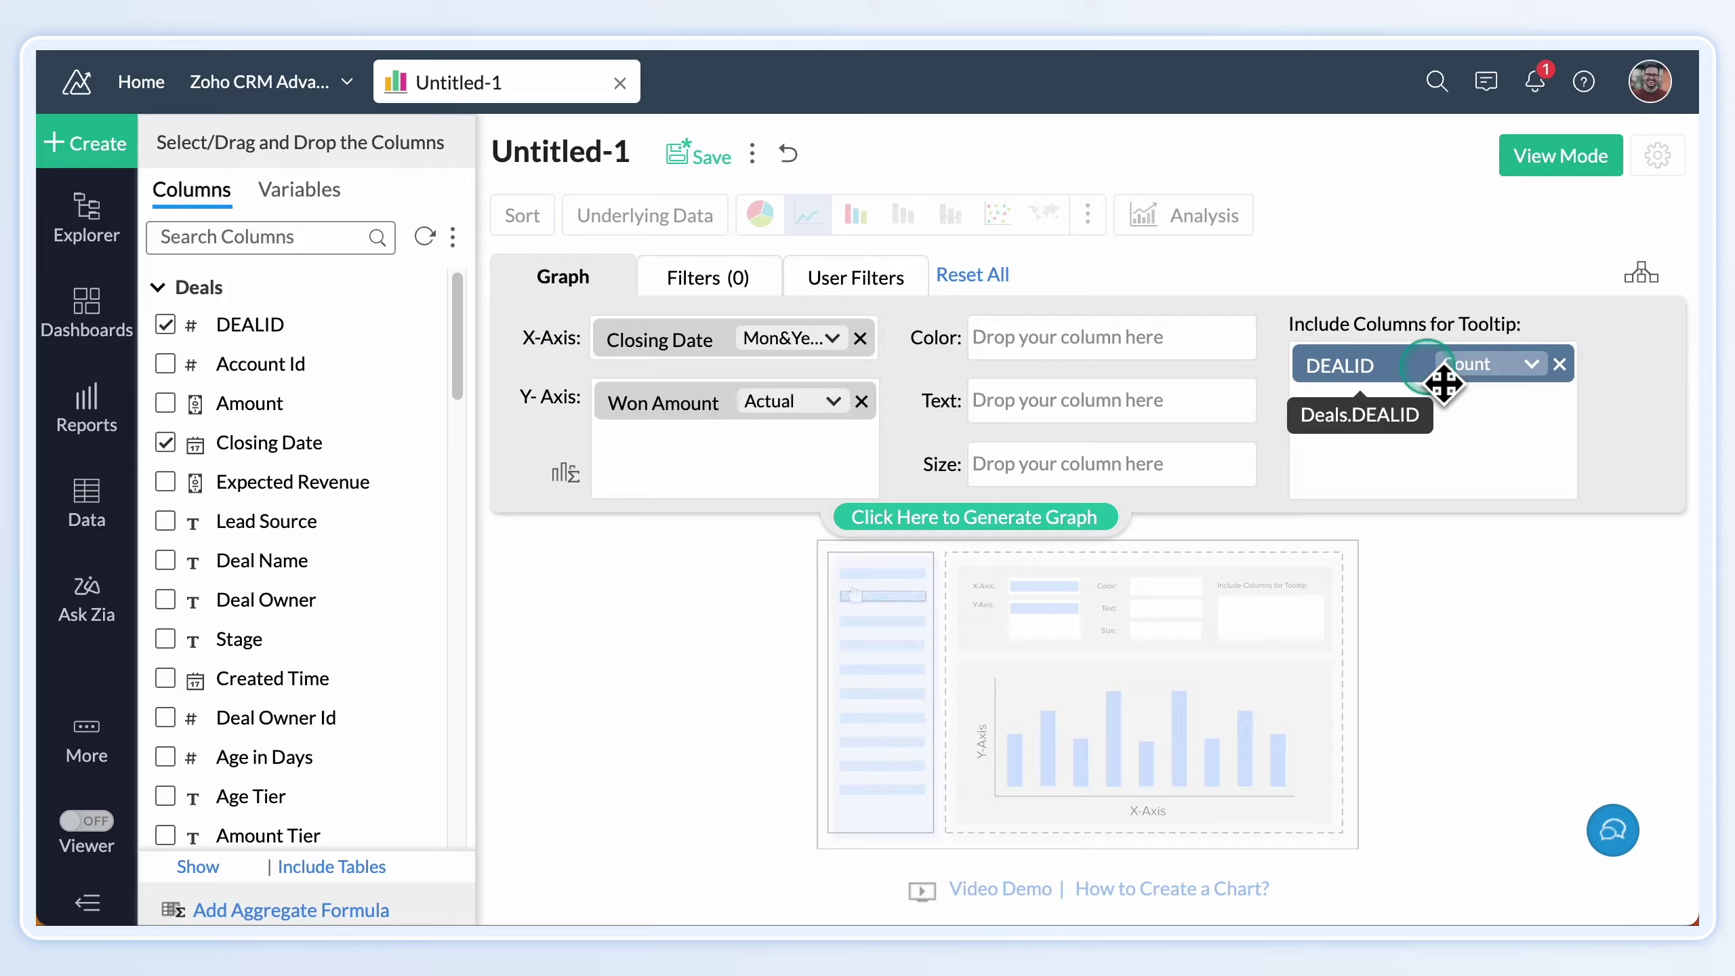
left_click(1028, 519)
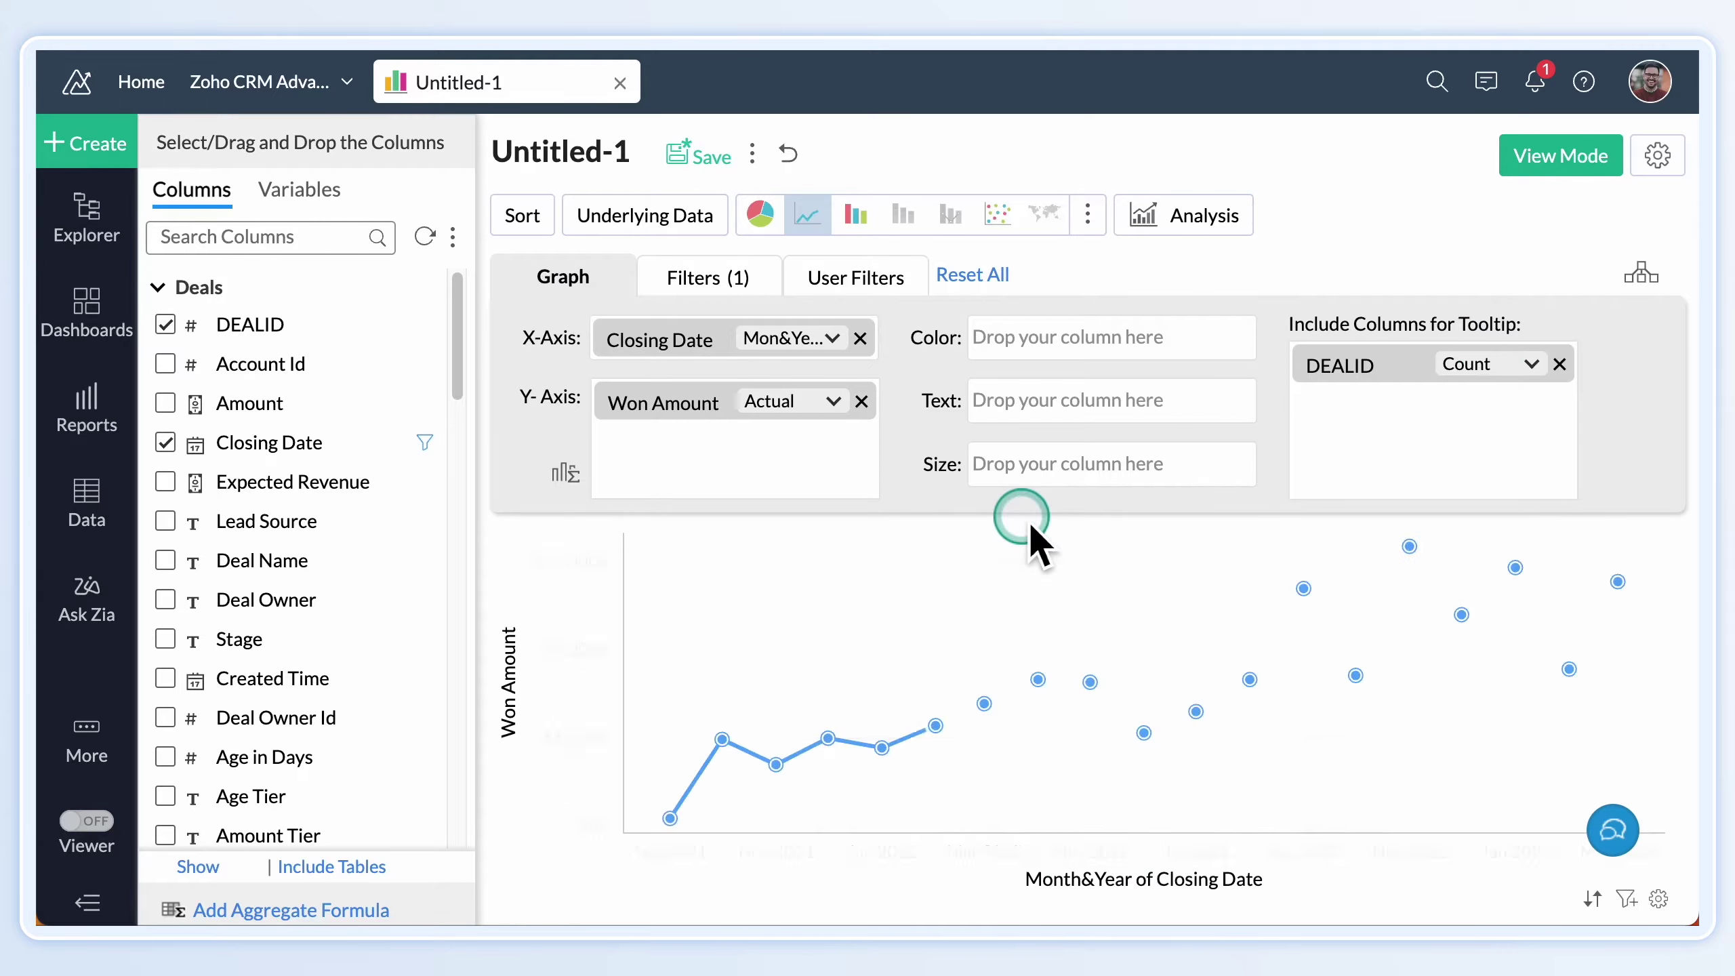
left_click(1560, 156)
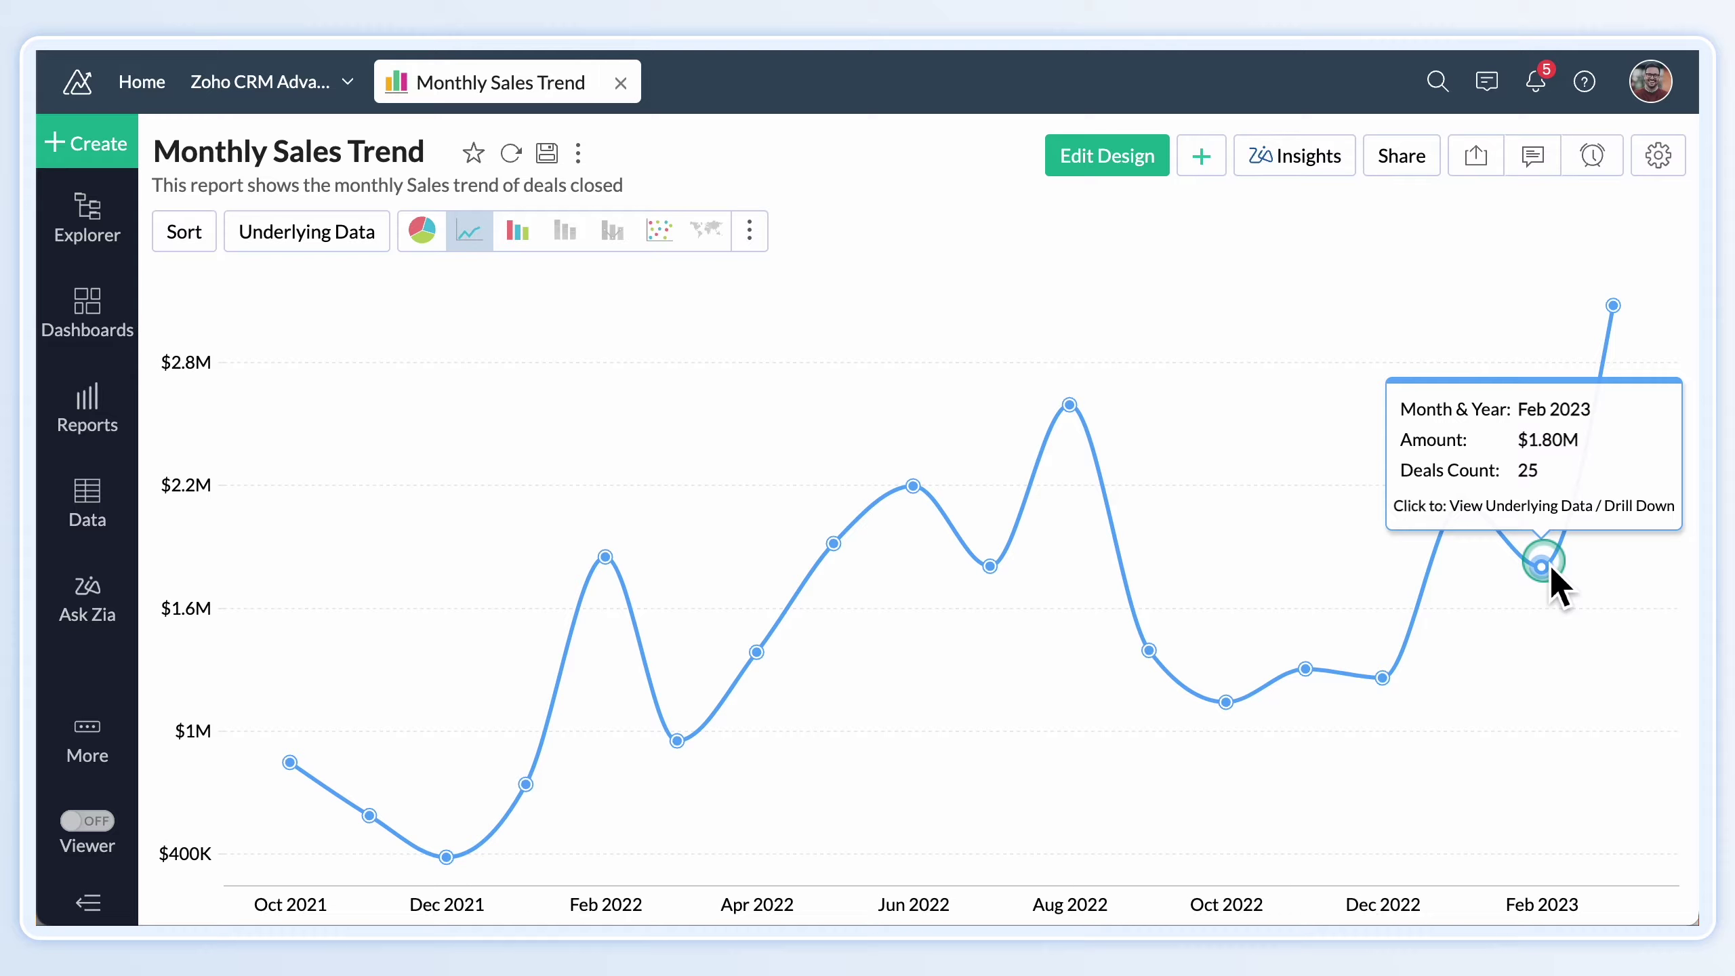
mouse_move(1461, 504)
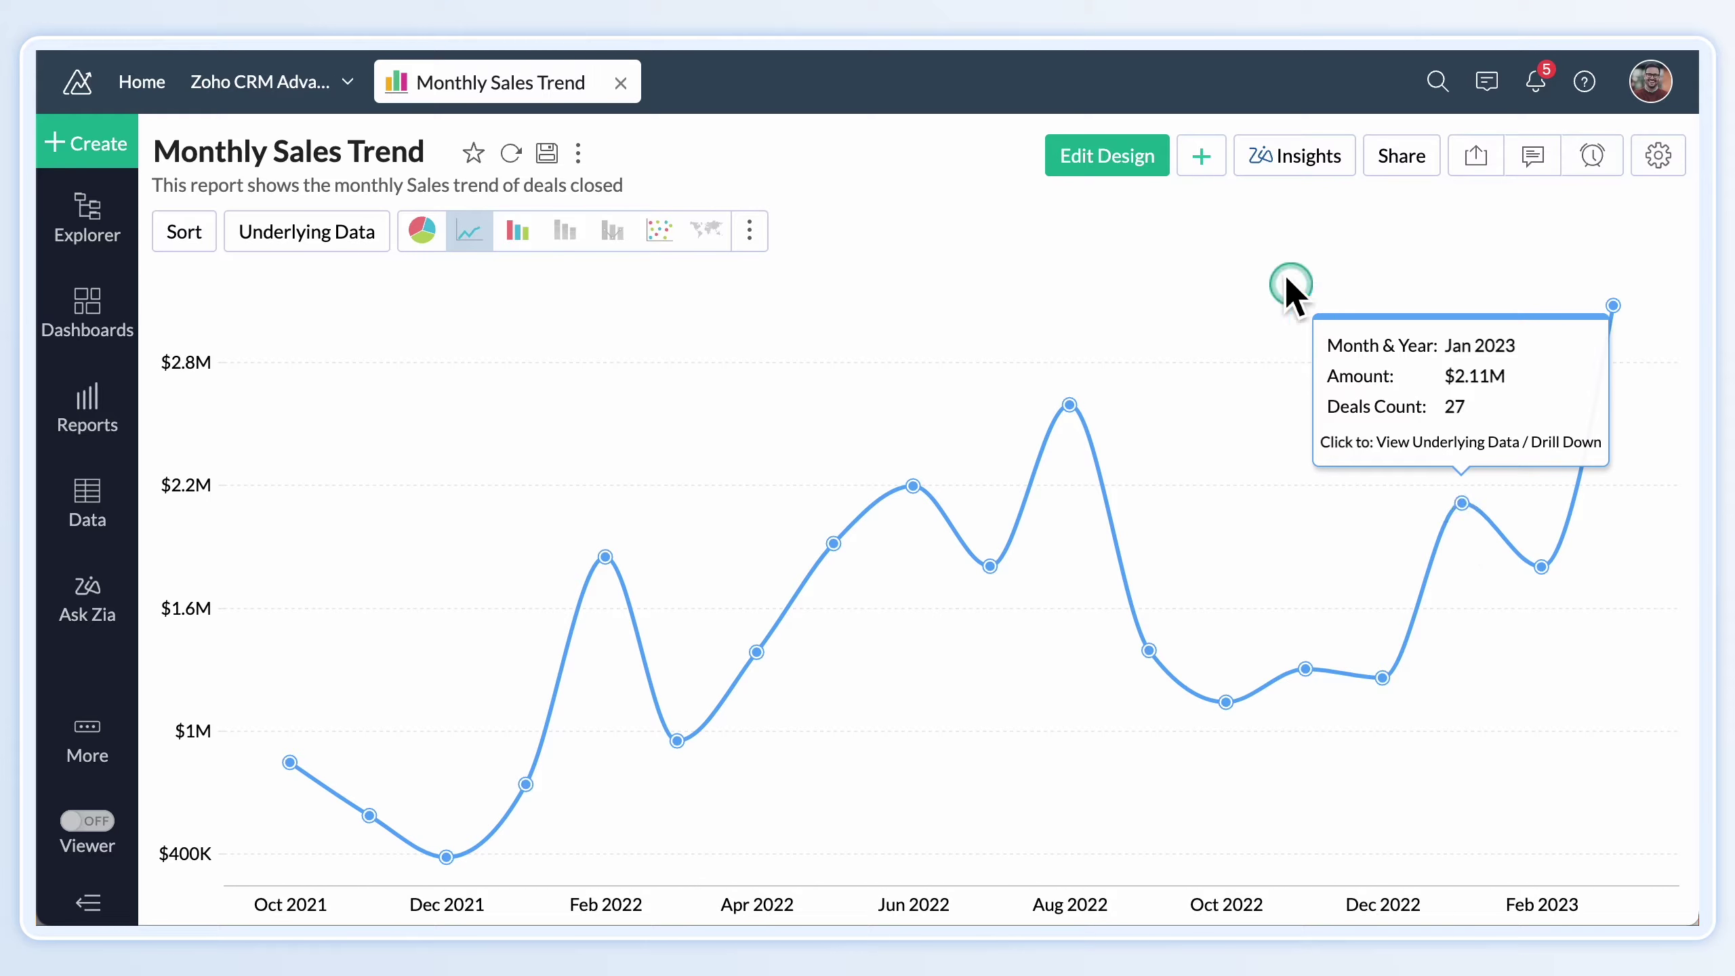
- Reopen the Monthly Sales Trend report in Edit Design
left_click(1140, 166)
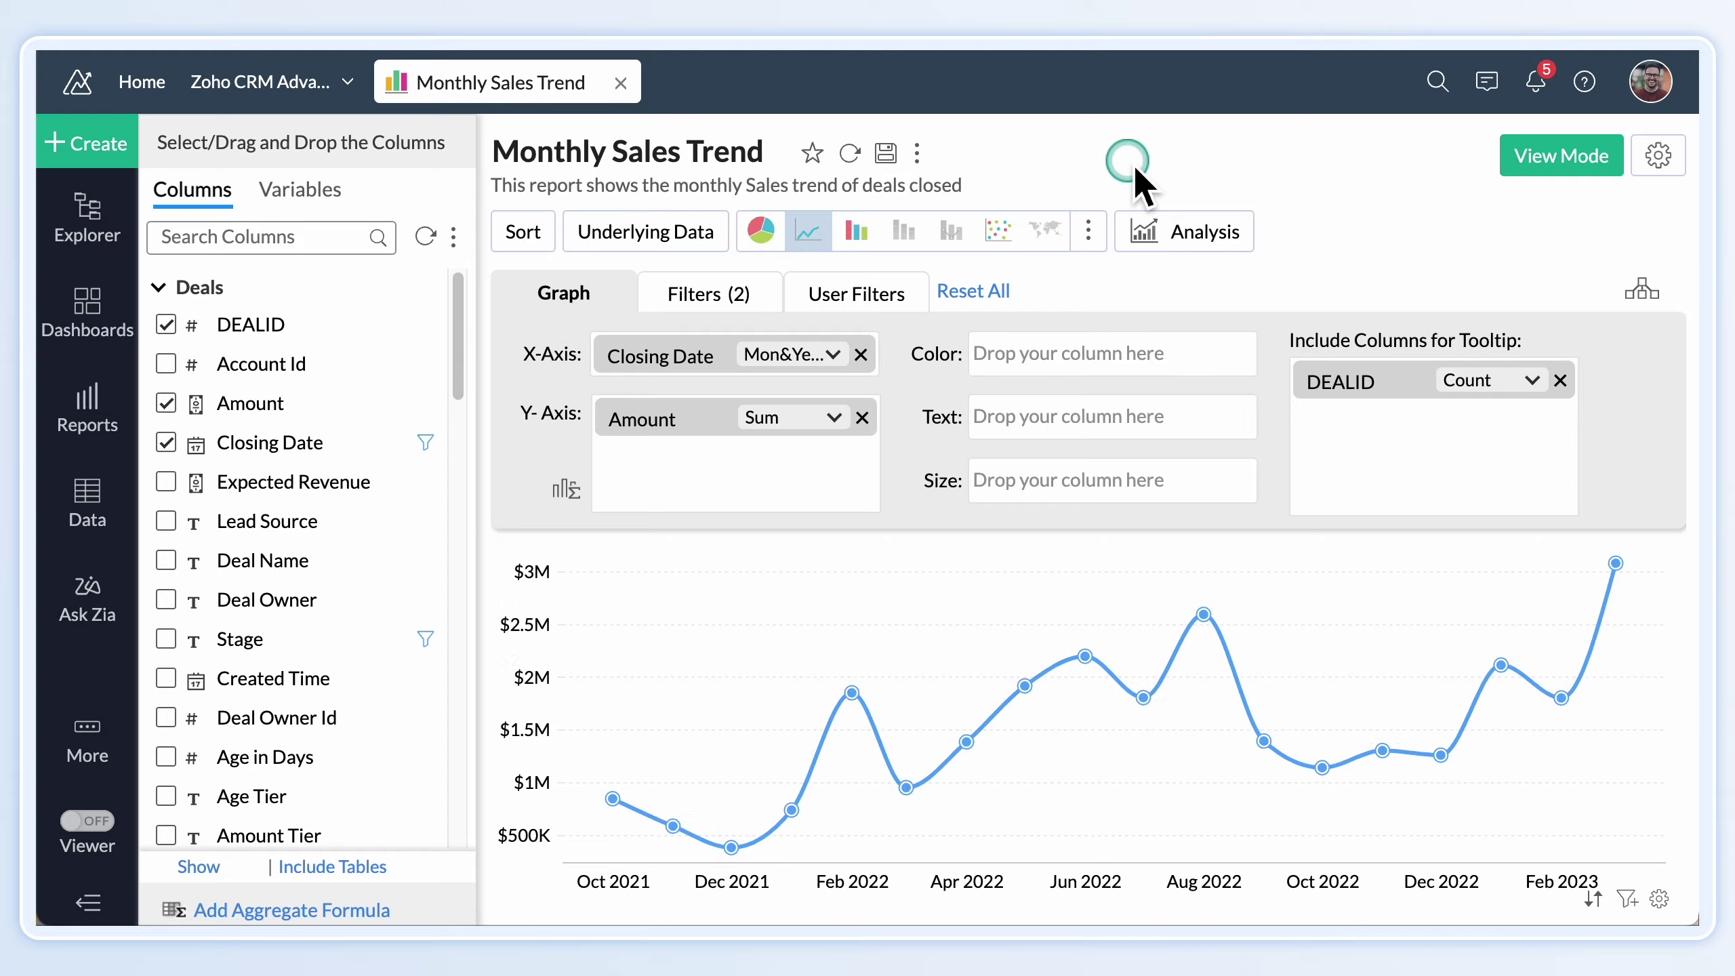
- Add an Amount forecast via Analysis > Forecast with default settings and apply it
left_click(1168, 231)
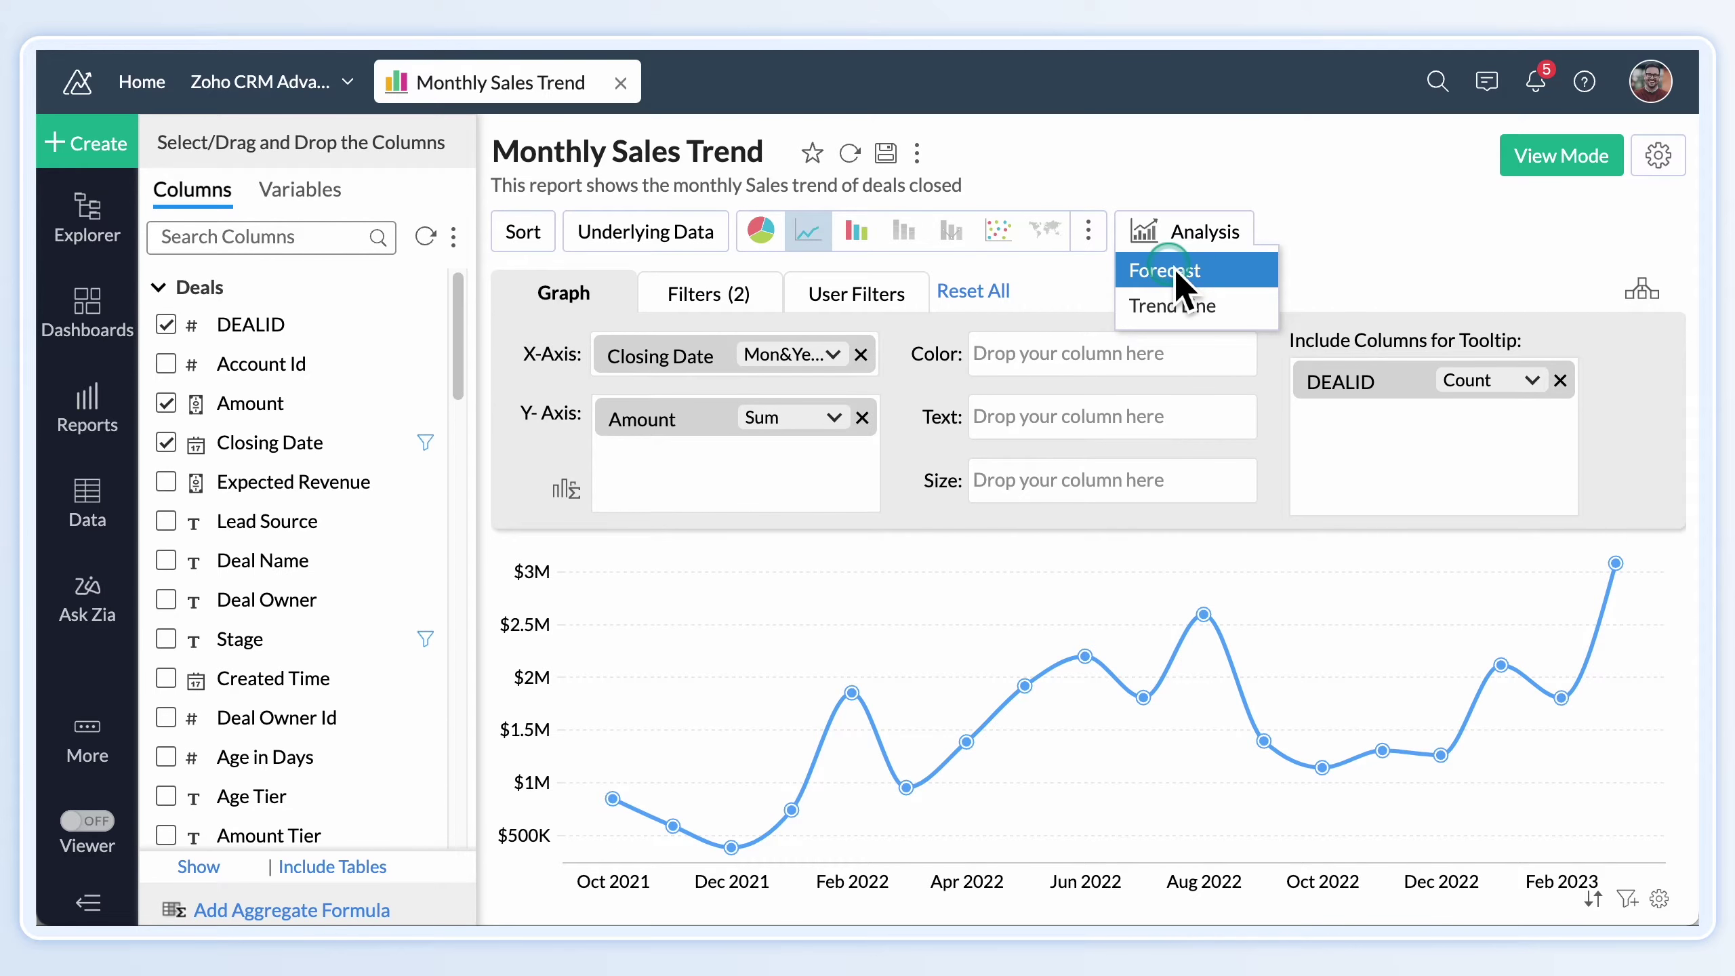
left_click(1182, 279)
left_click(279, 258)
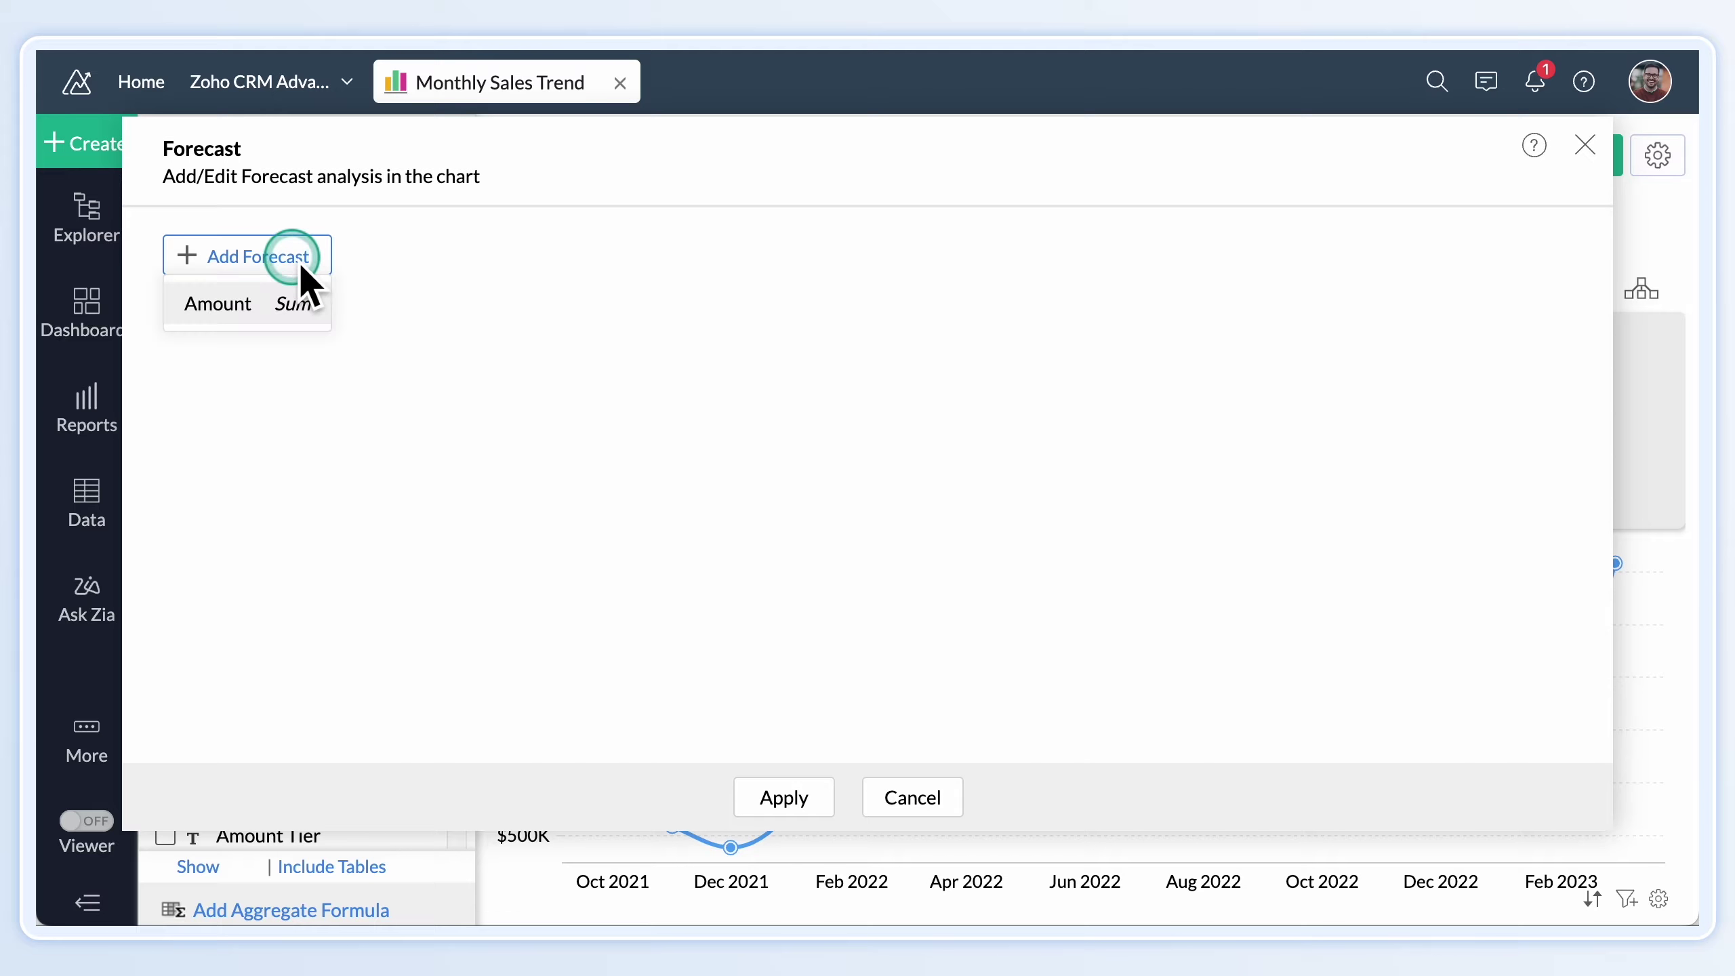
left_click(278, 305)
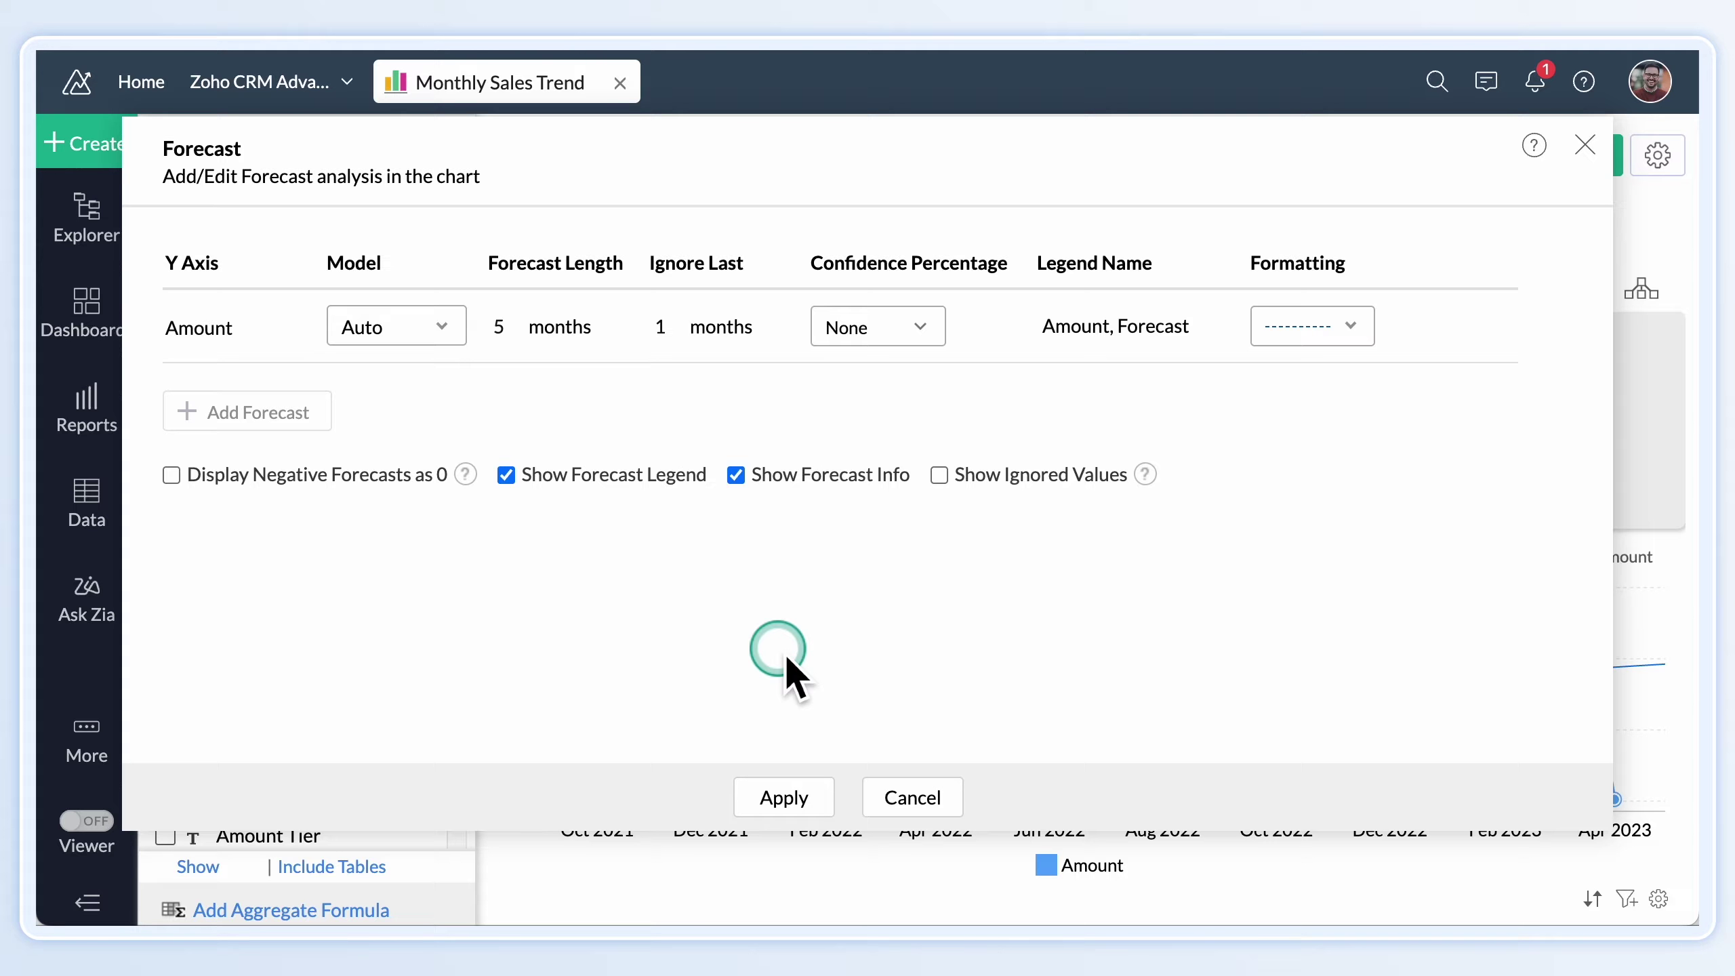
left_click(784, 797)
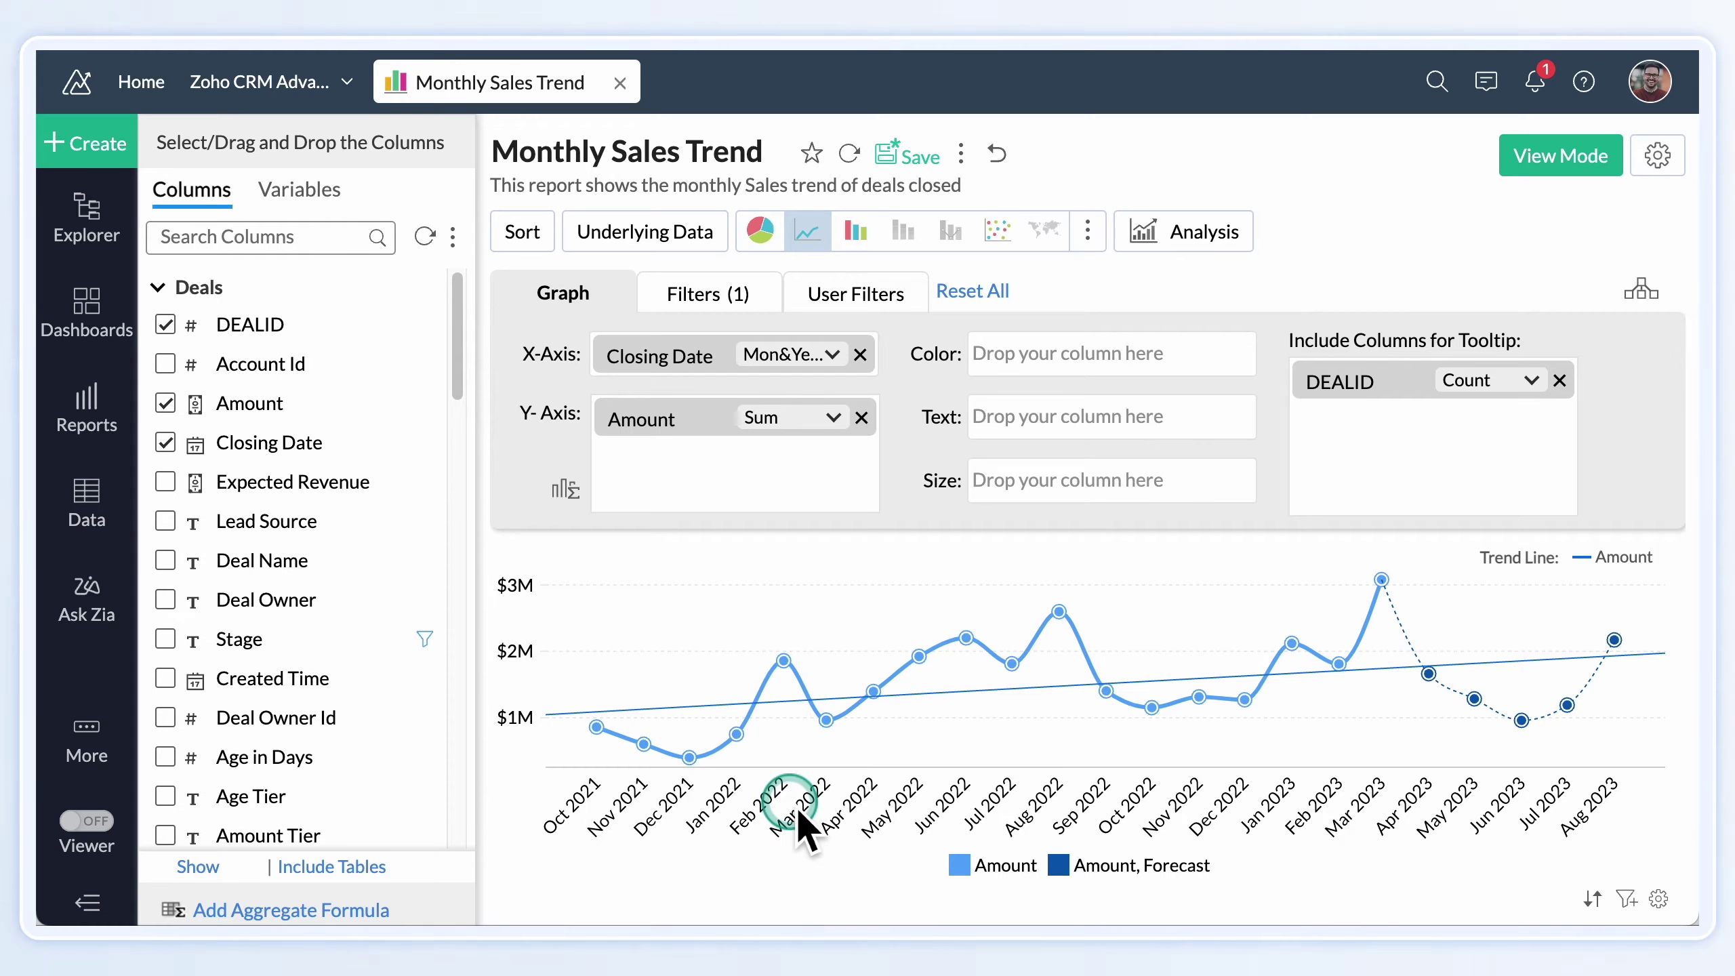
- Switch the Monthly Sales Trend chart to view mode and bring up the new-report choices
left_click(1516, 155)
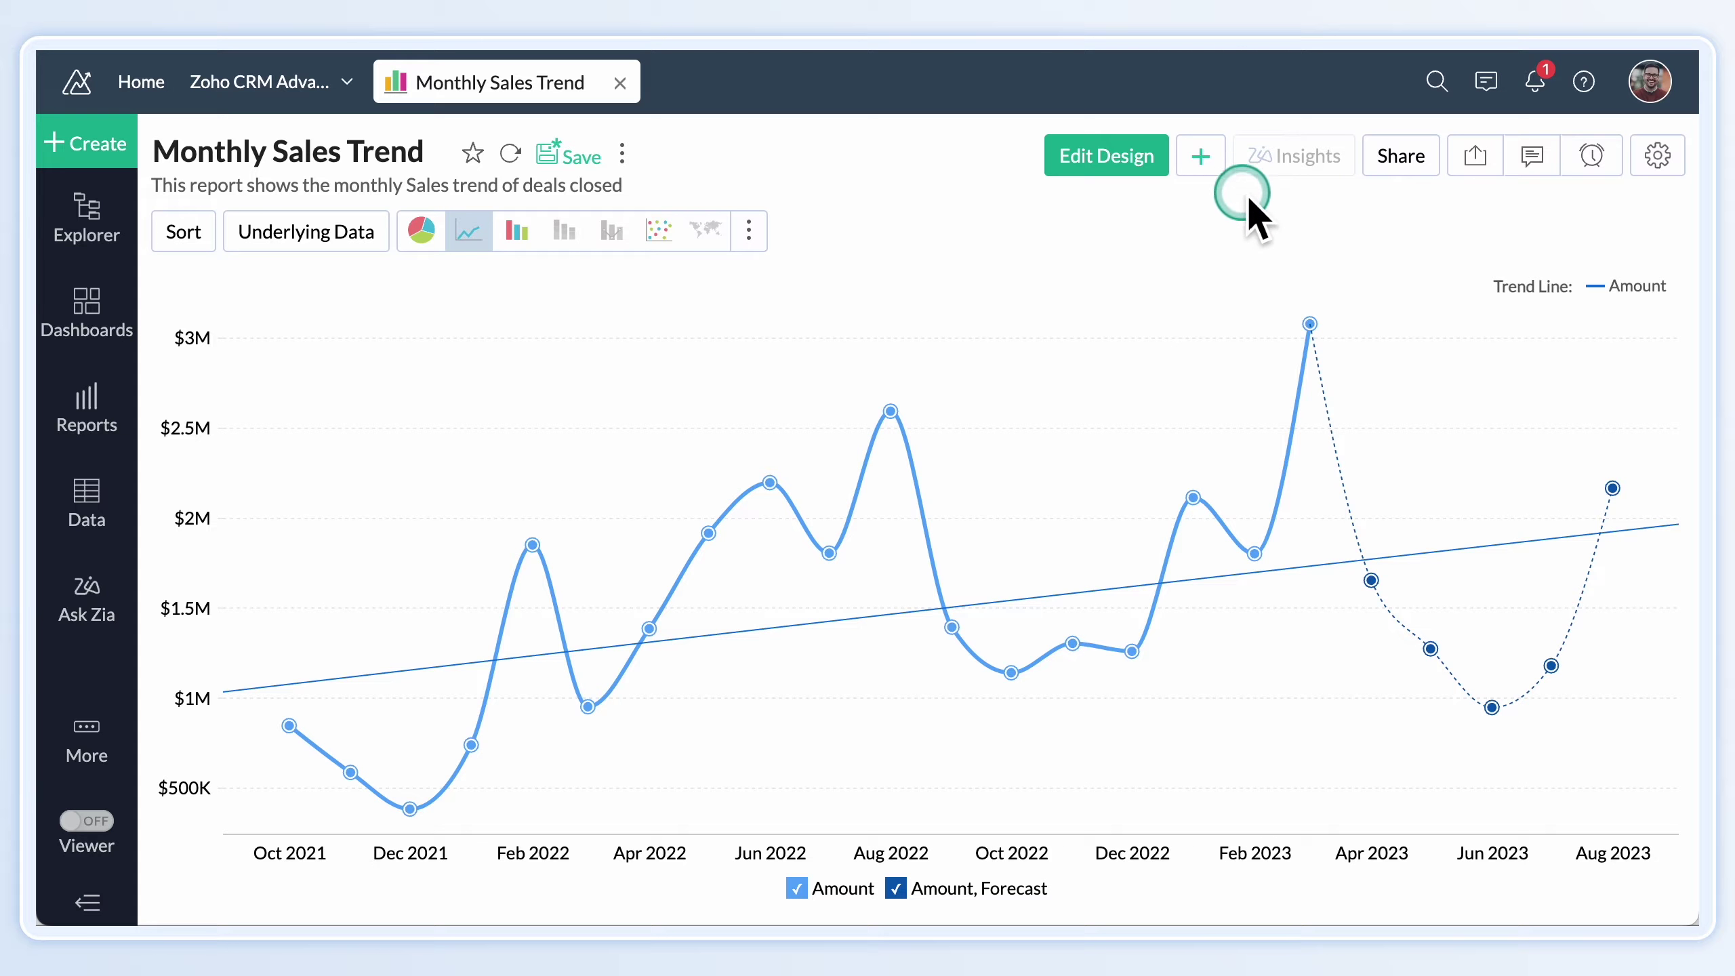
left_click(1199, 155)
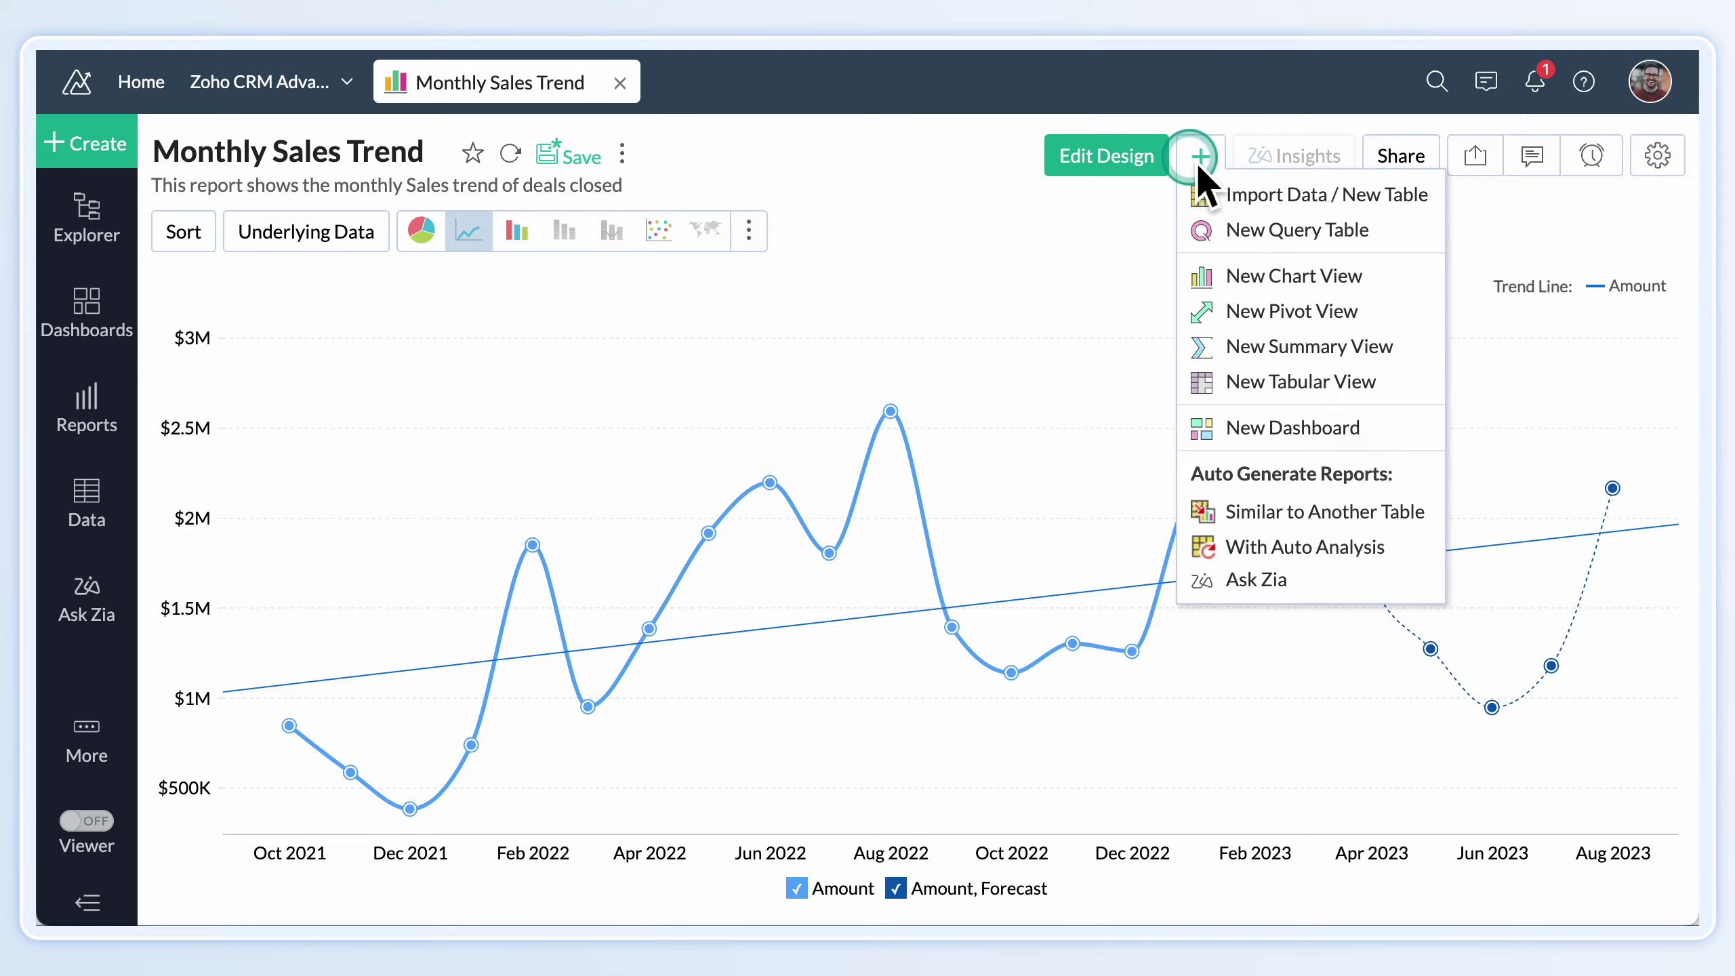
- Start a new pivot view grouped by Deal Owner and Stage in rows
left_click(1290, 311)
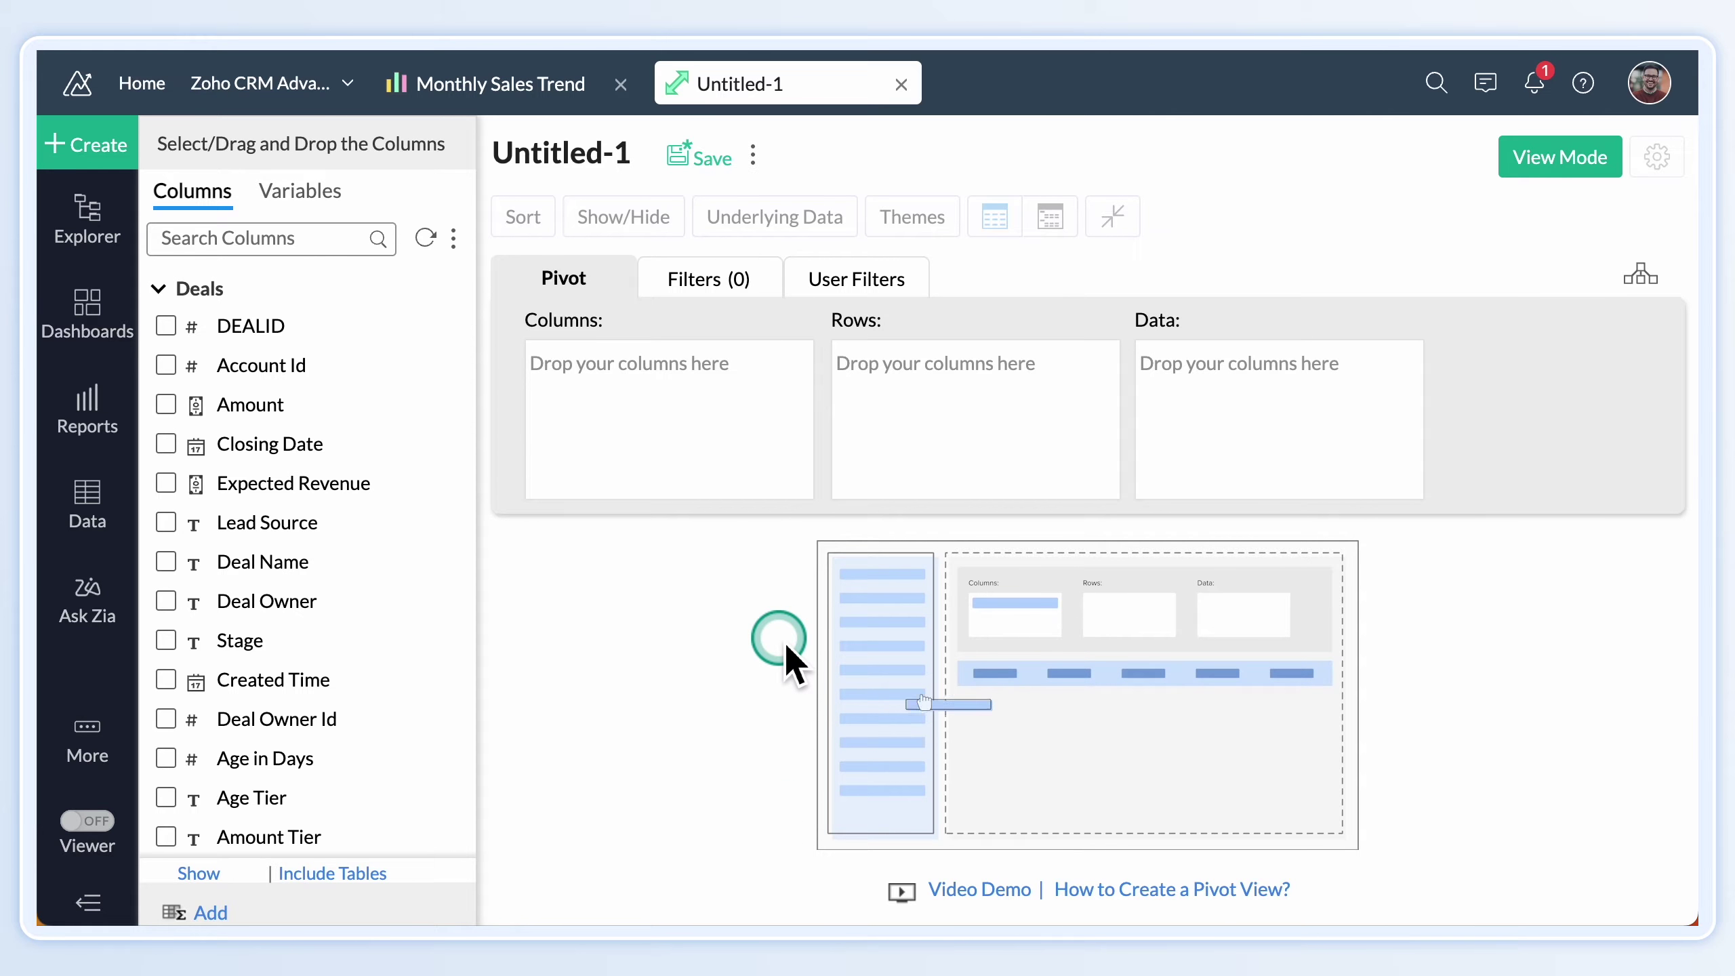
left_click_drag(258, 601, 936, 375)
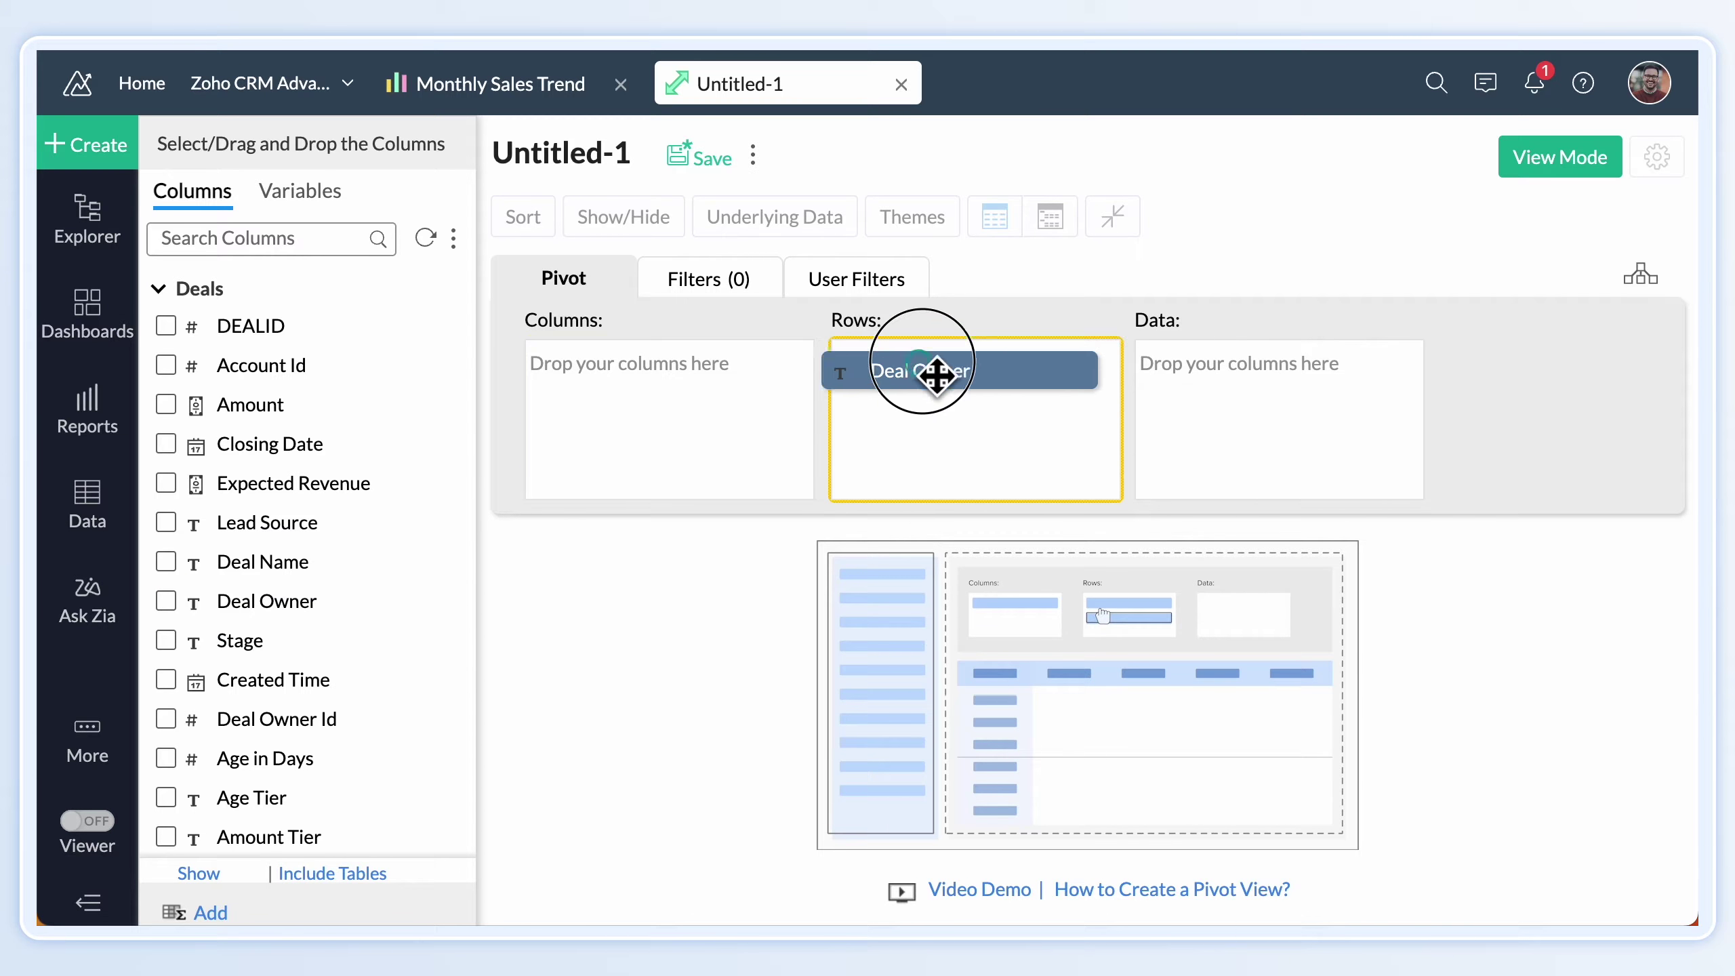
mouse_move(240, 639)
left_mouse_down()
mouse_move(586, 576)
mouse_move(1011, 434)
left_mouse_up()
- Add DEALID count, Amount, Won Amount, Won Deals Count and Lost Deals Count as pivot data
left_click_drag(258, 328, 1274, 369)
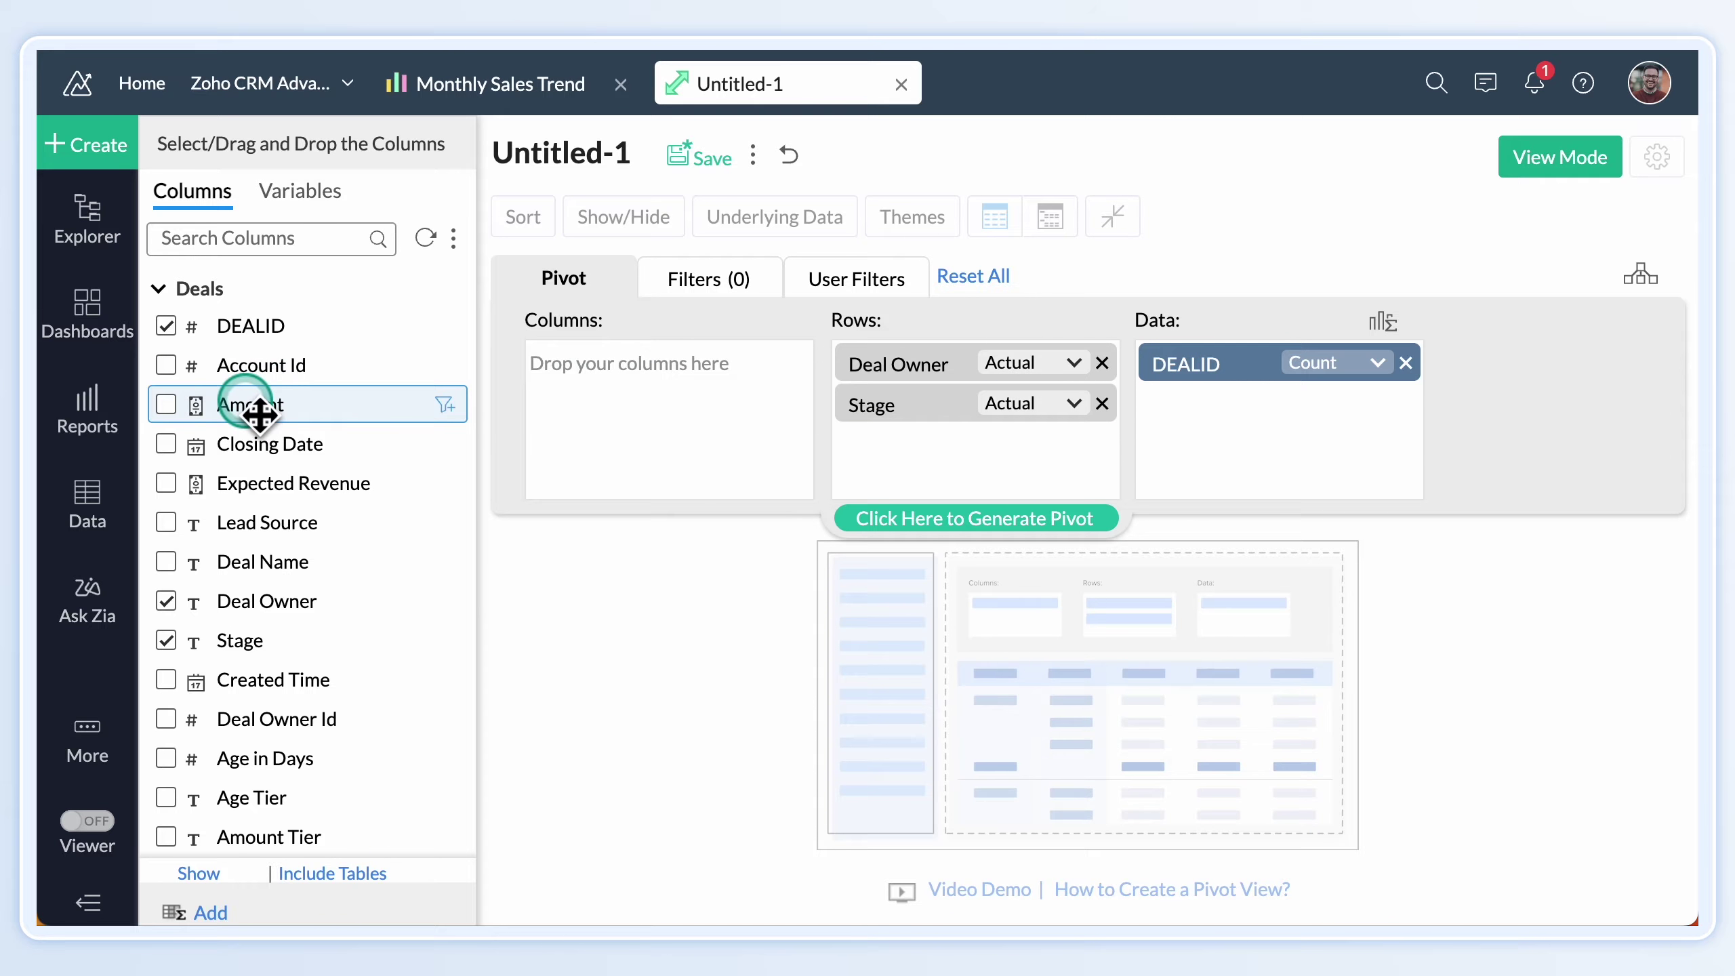
left_click_drag(257, 407, 1261, 400)
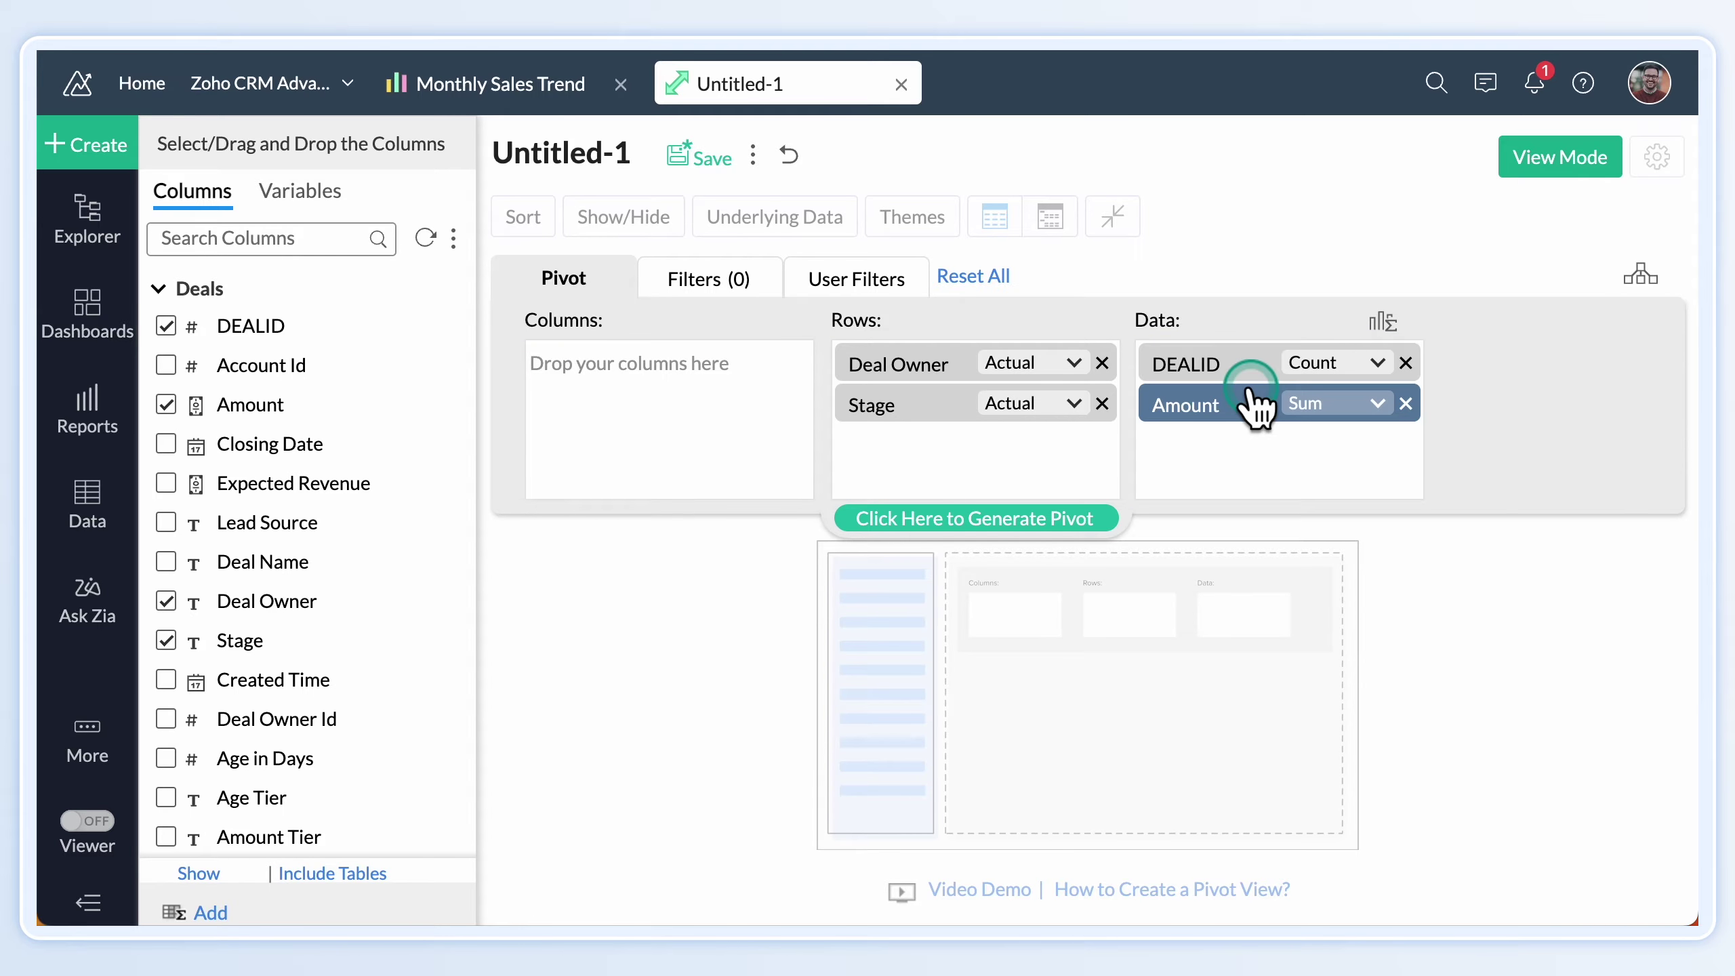
scroll(331, 579, "down", 3)
scroll(331, 578, "down", 3)
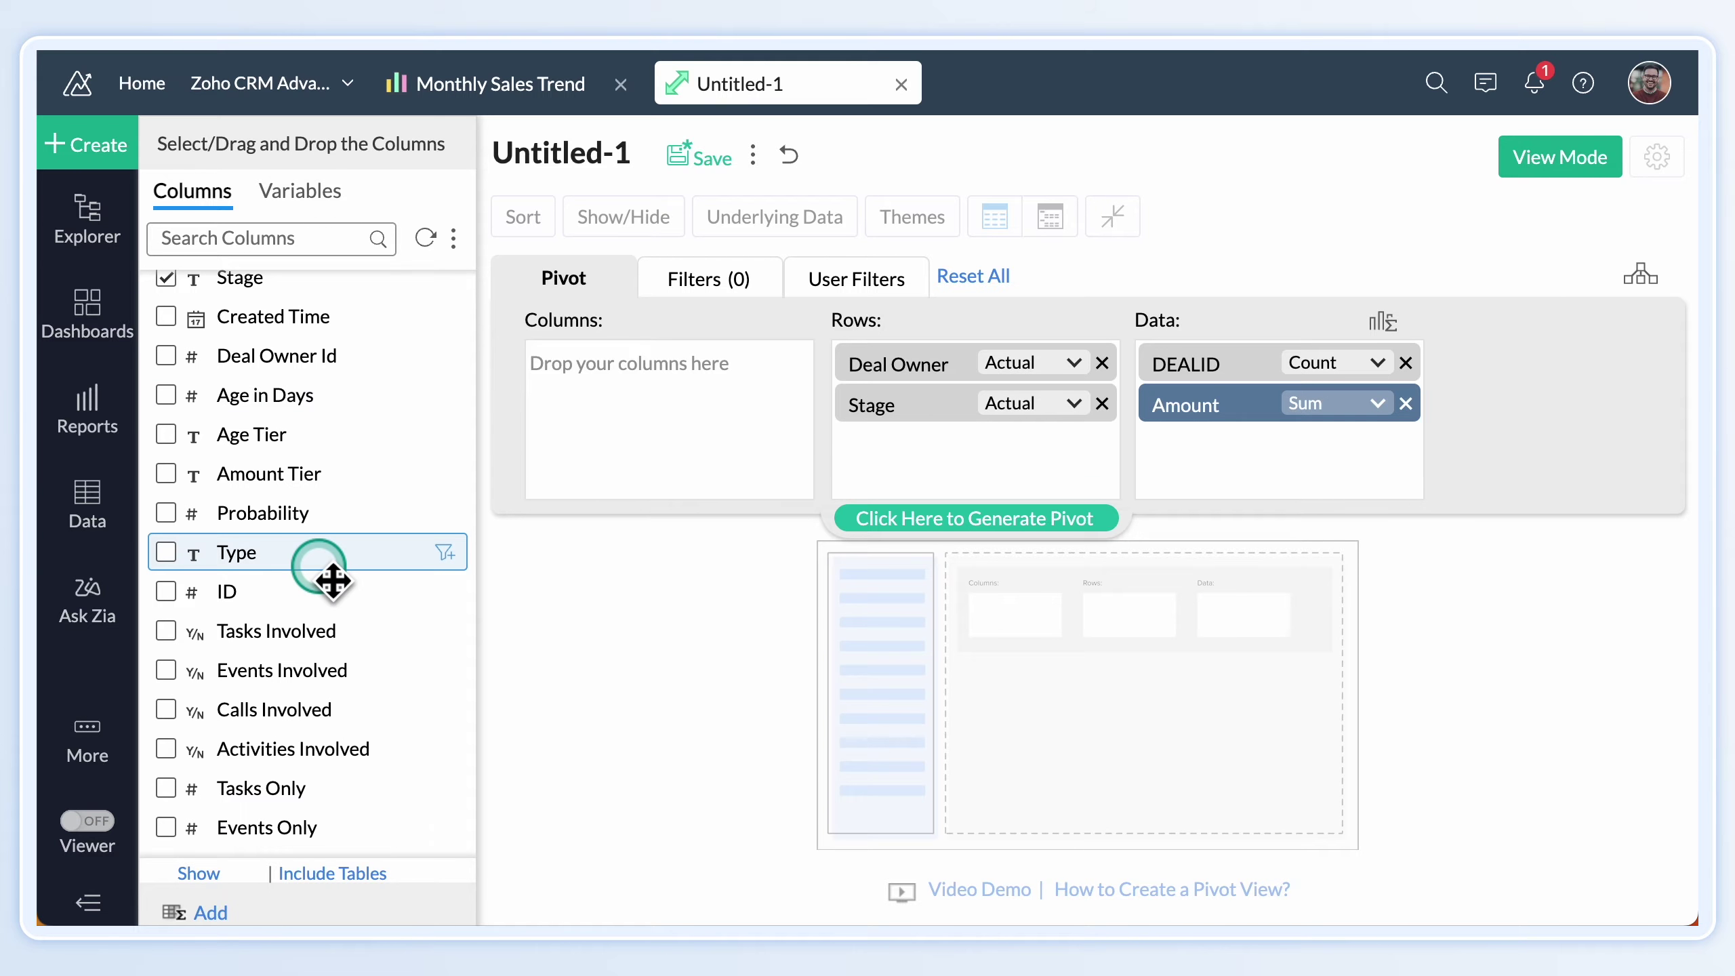
scroll(331, 579, "down", 3)
scroll(332, 579, "down", 3)
left_click_drag(272, 588, 1321, 463)
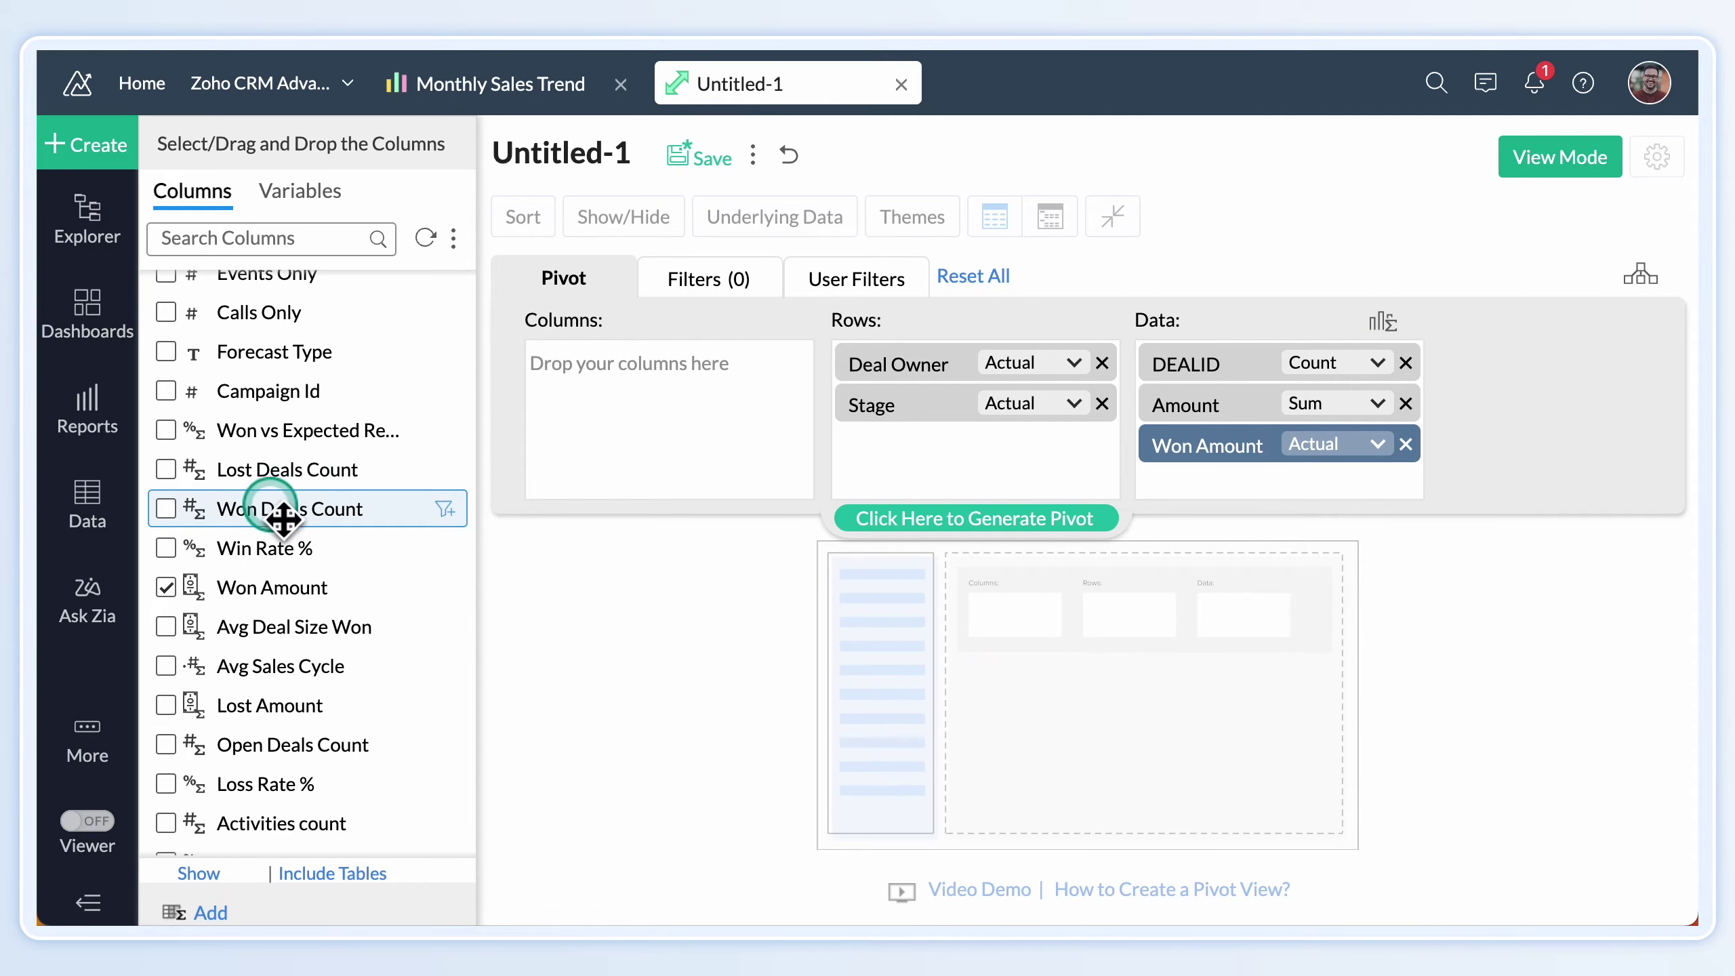
left_click_drag(288, 509, 1309, 454)
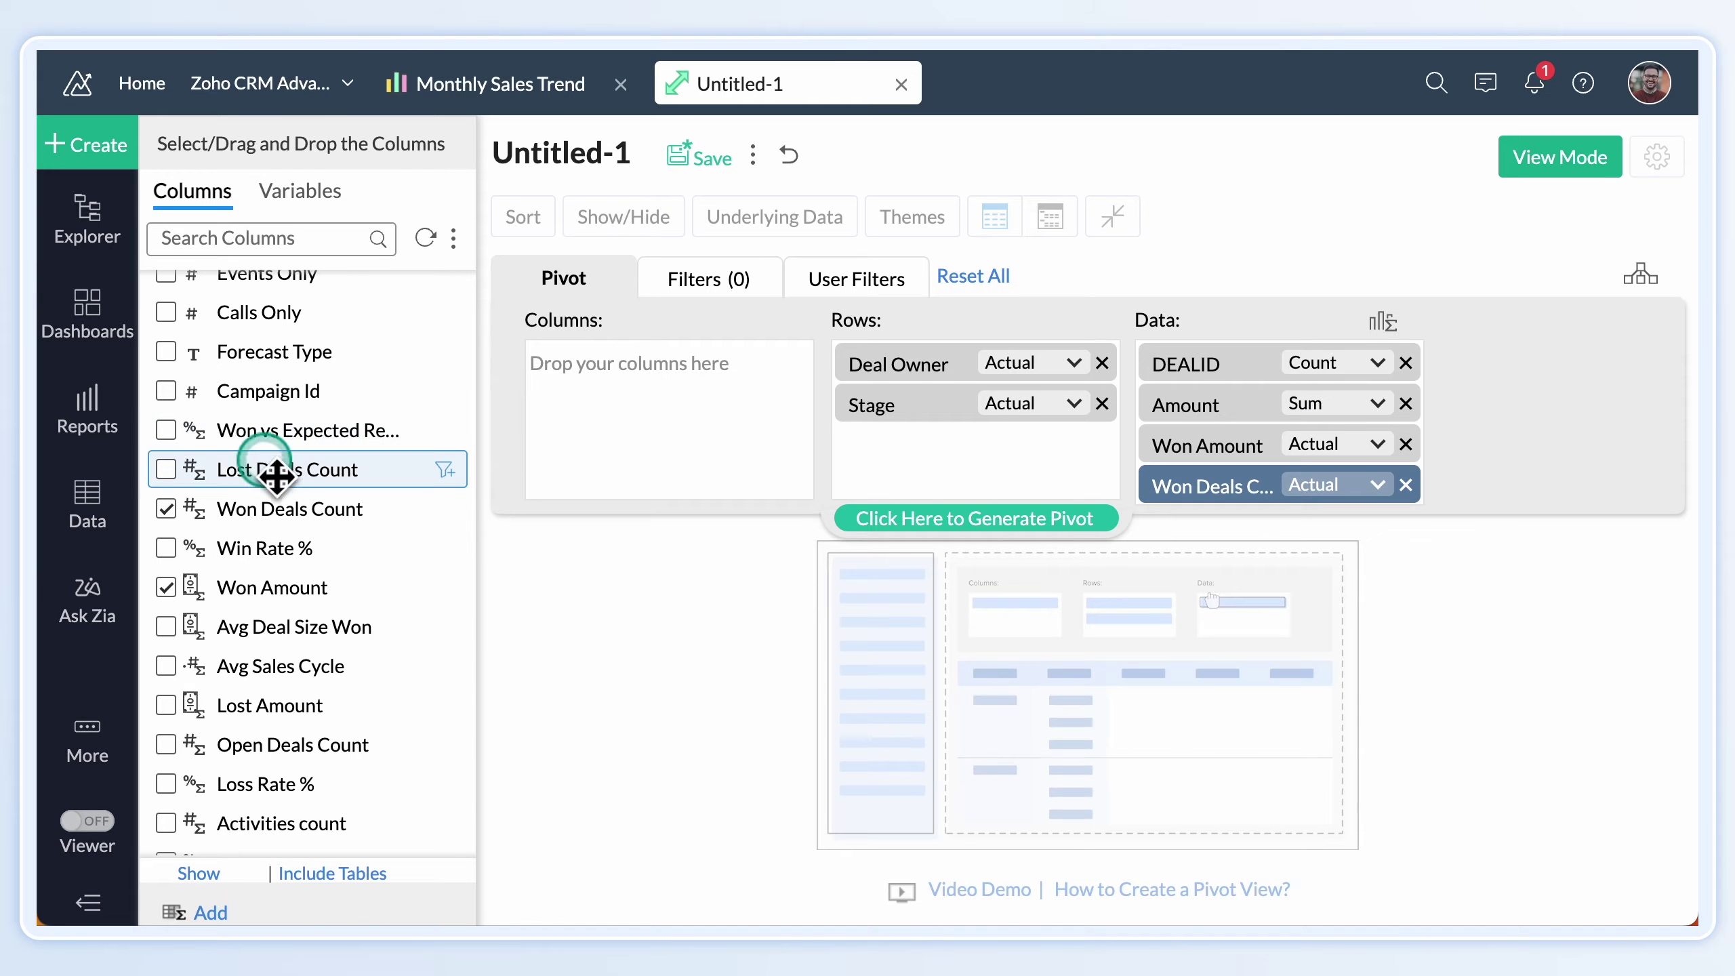
mouse_move(288, 469)
left_mouse_down()
mouse_move(716, 508)
mouse_move(1254, 509)
left_mouse_up()
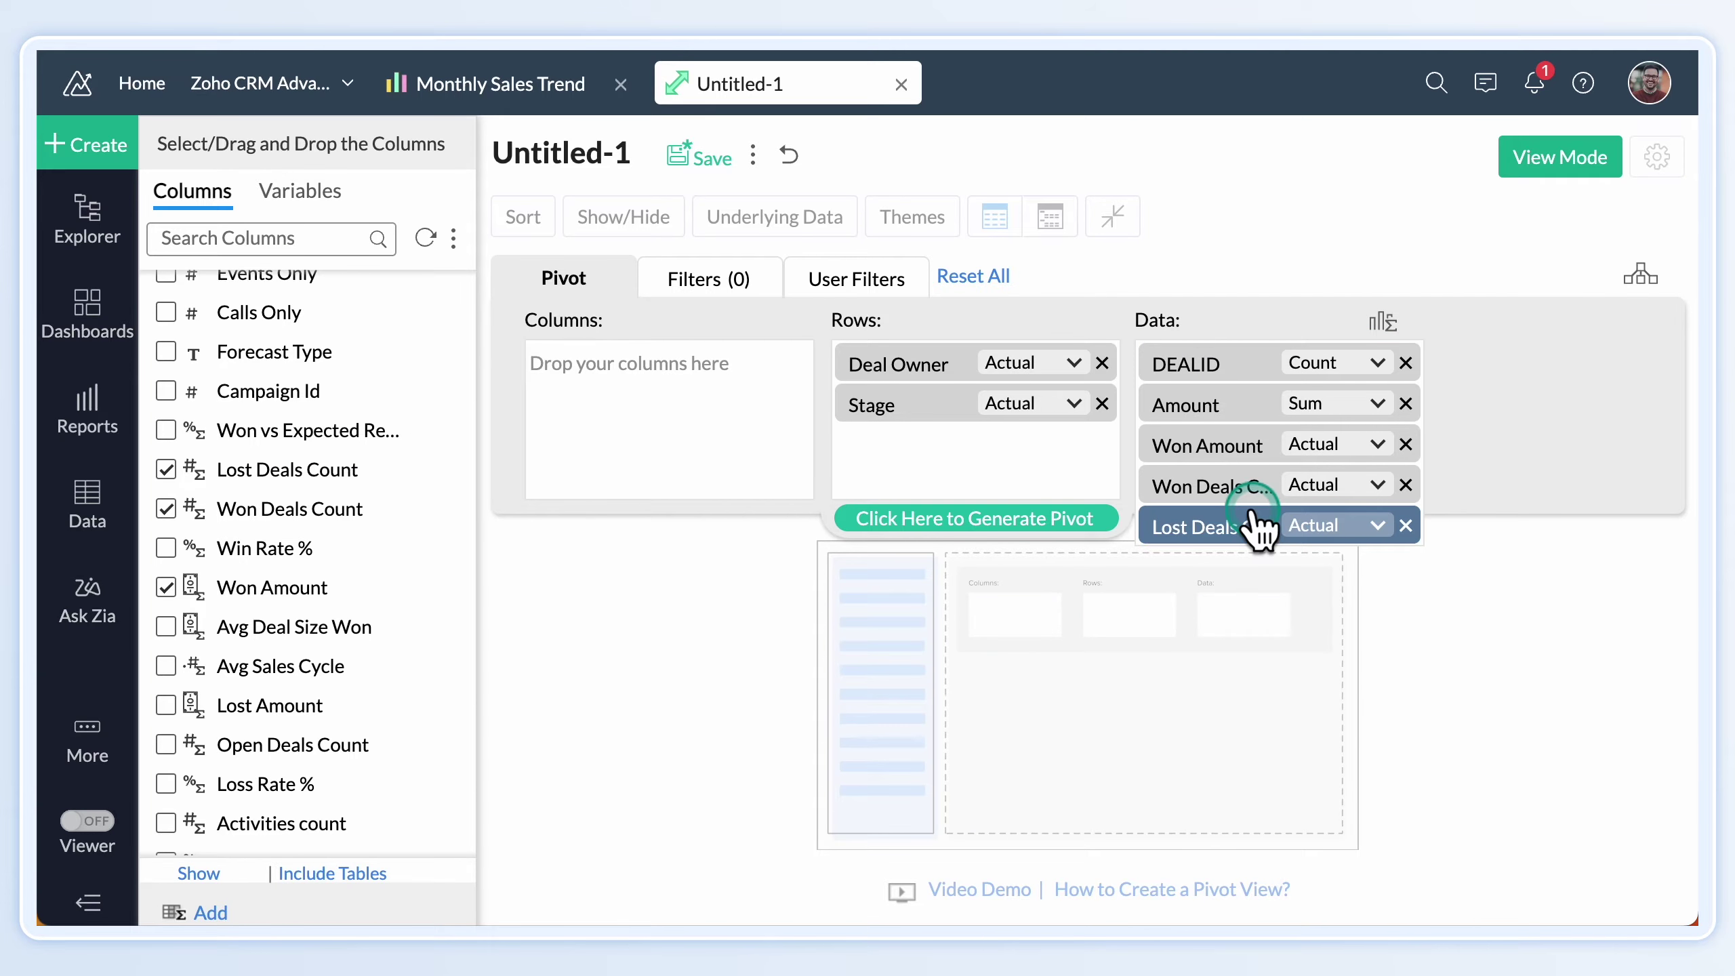
- Add Win Rate %, Loss Rate %, Avg Deal Size Won and Avg Sales Cycle, then generate the pivot
left_click_drag(265, 548, 1261, 540)
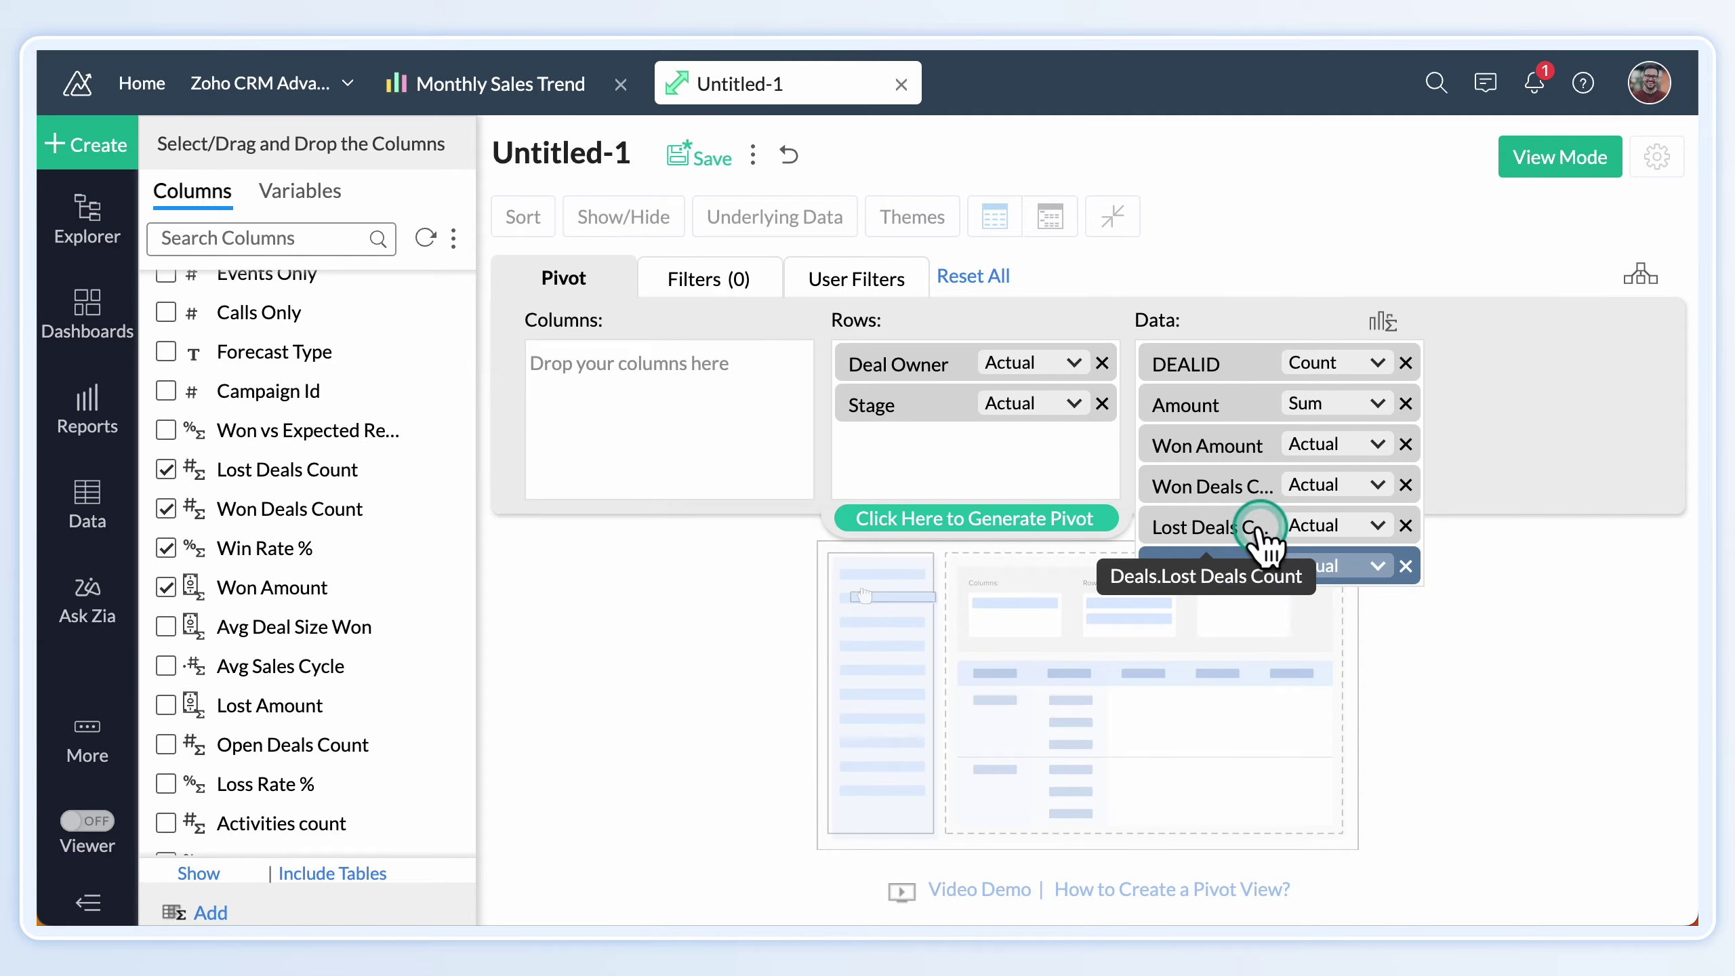
left_click_drag(265, 784, 1262, 610)
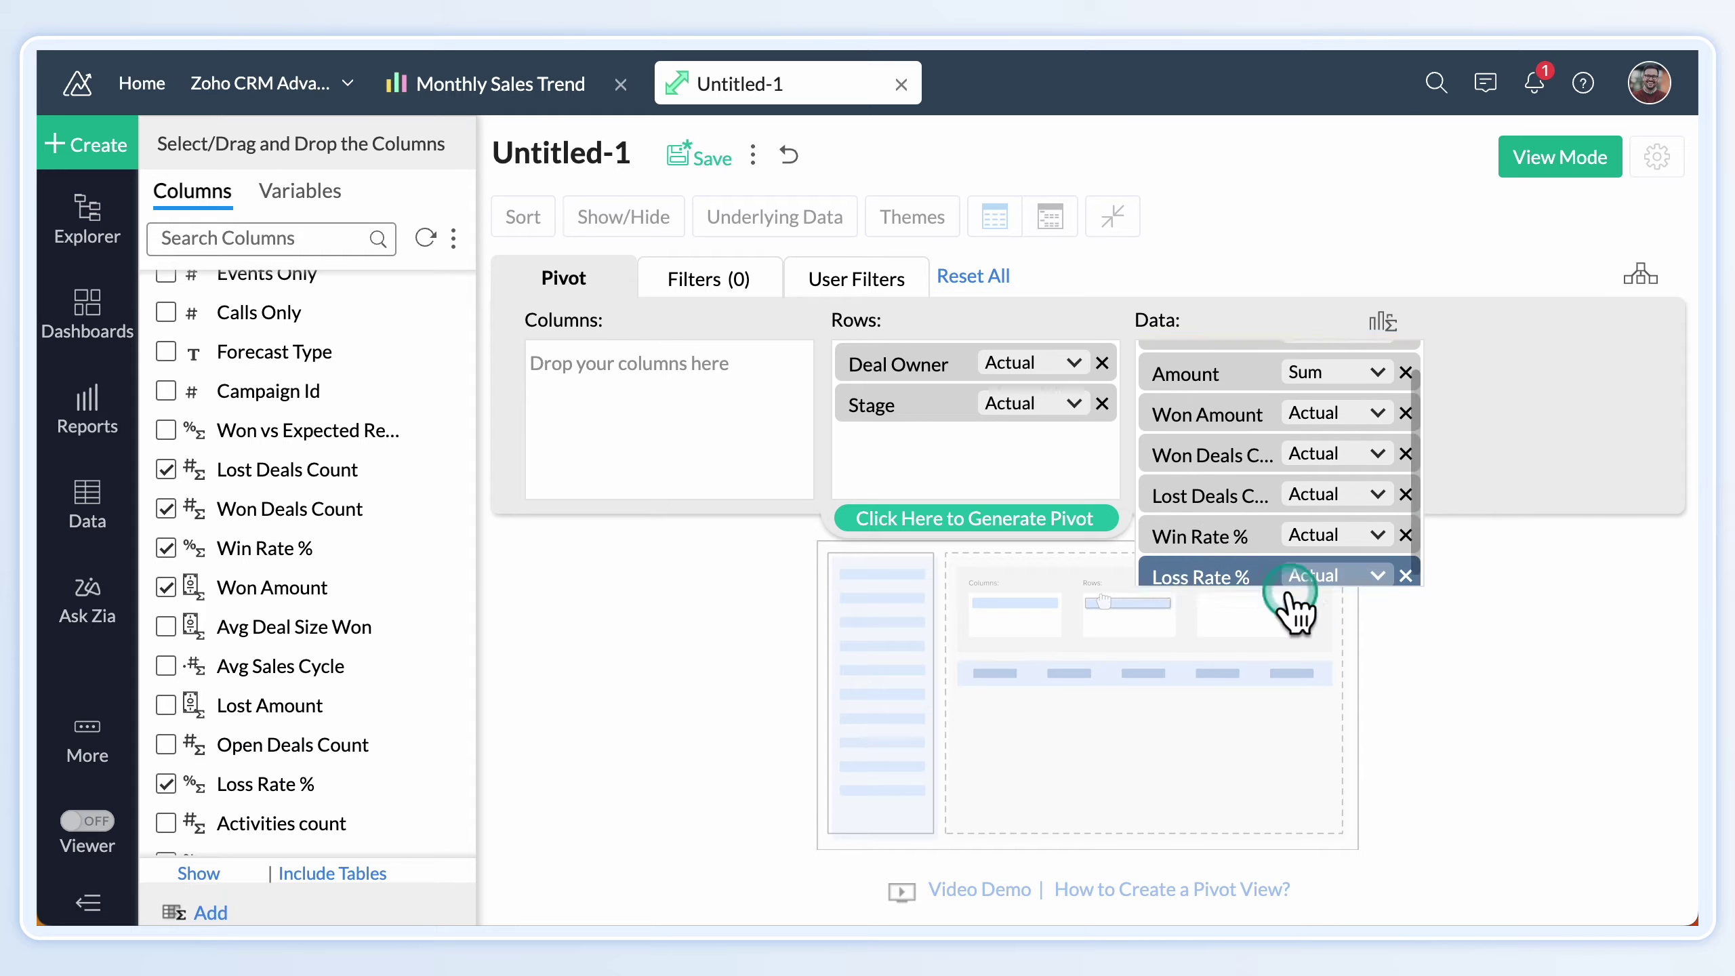
left_click_drag(293, 627, 1275, 617)
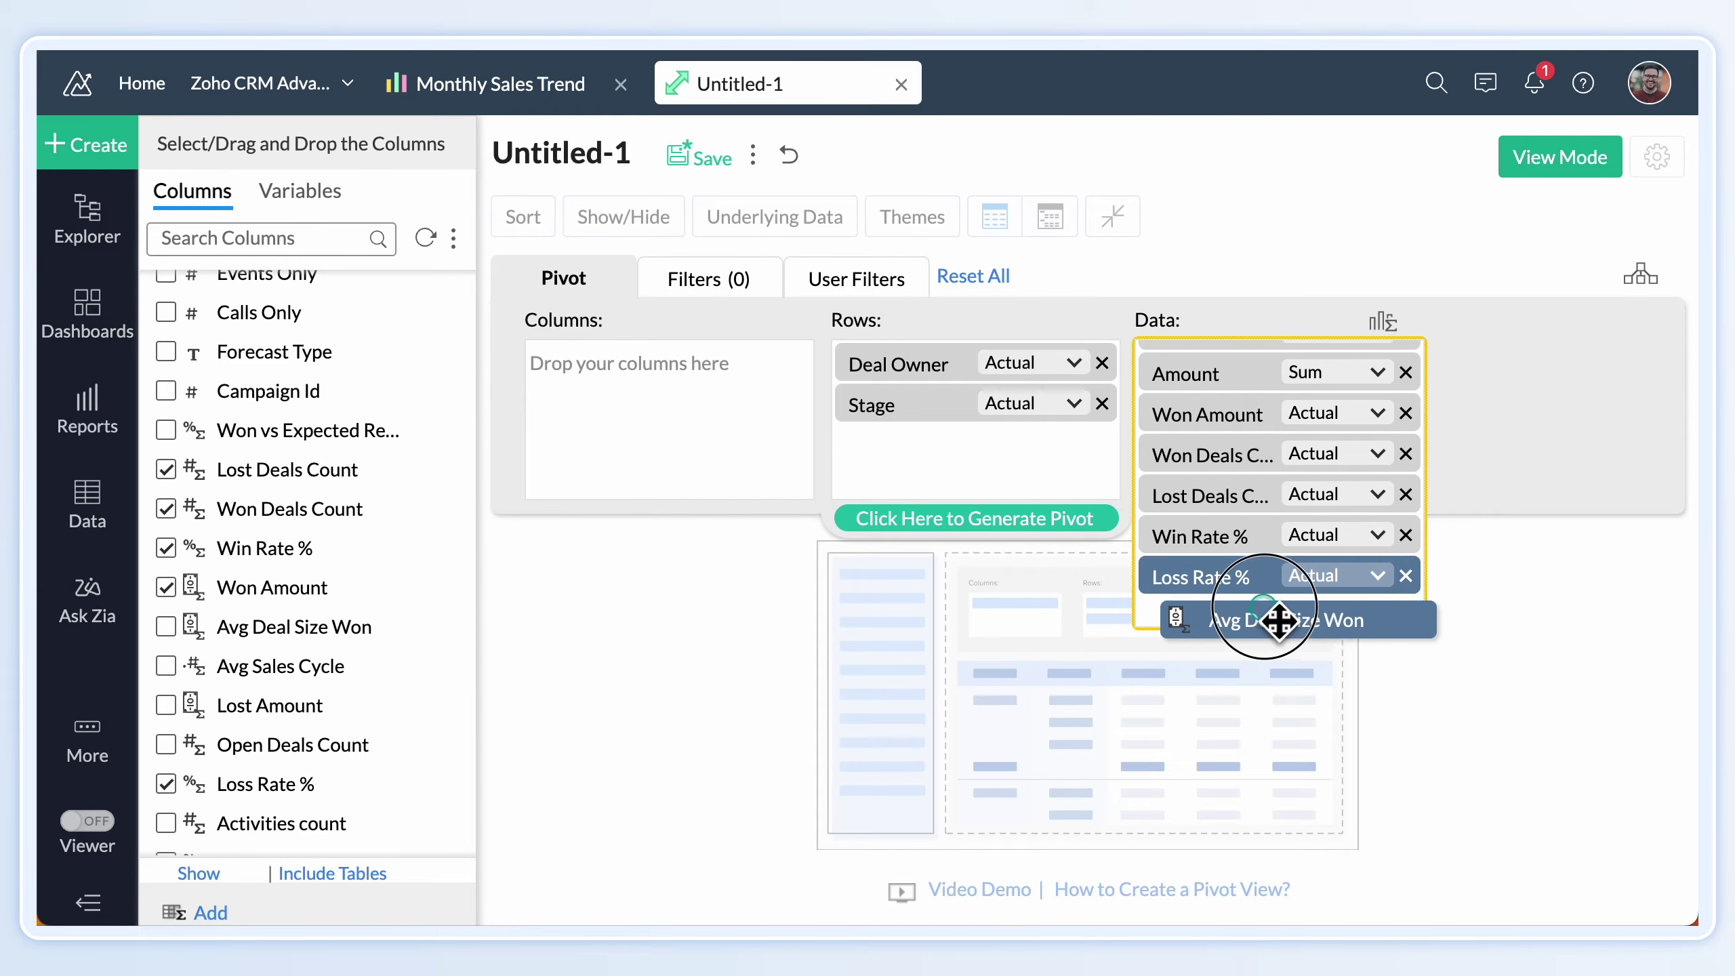
left_click_drag(280, 666, 1302, 679)
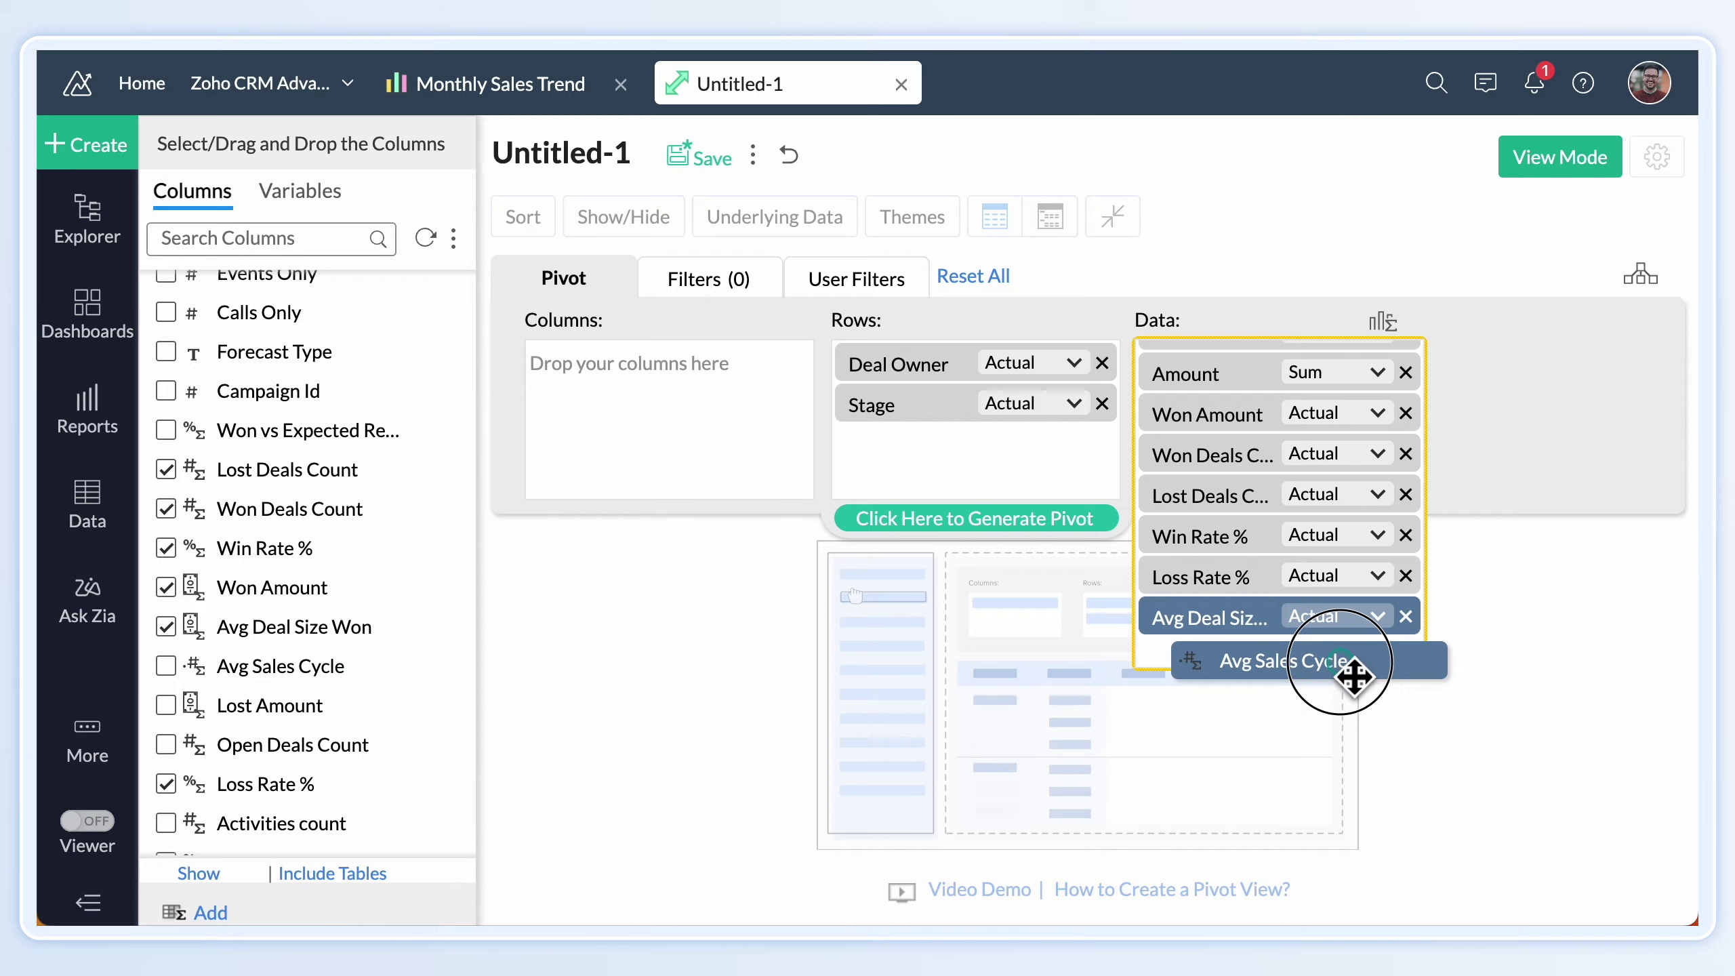
left_click(1020, 520)
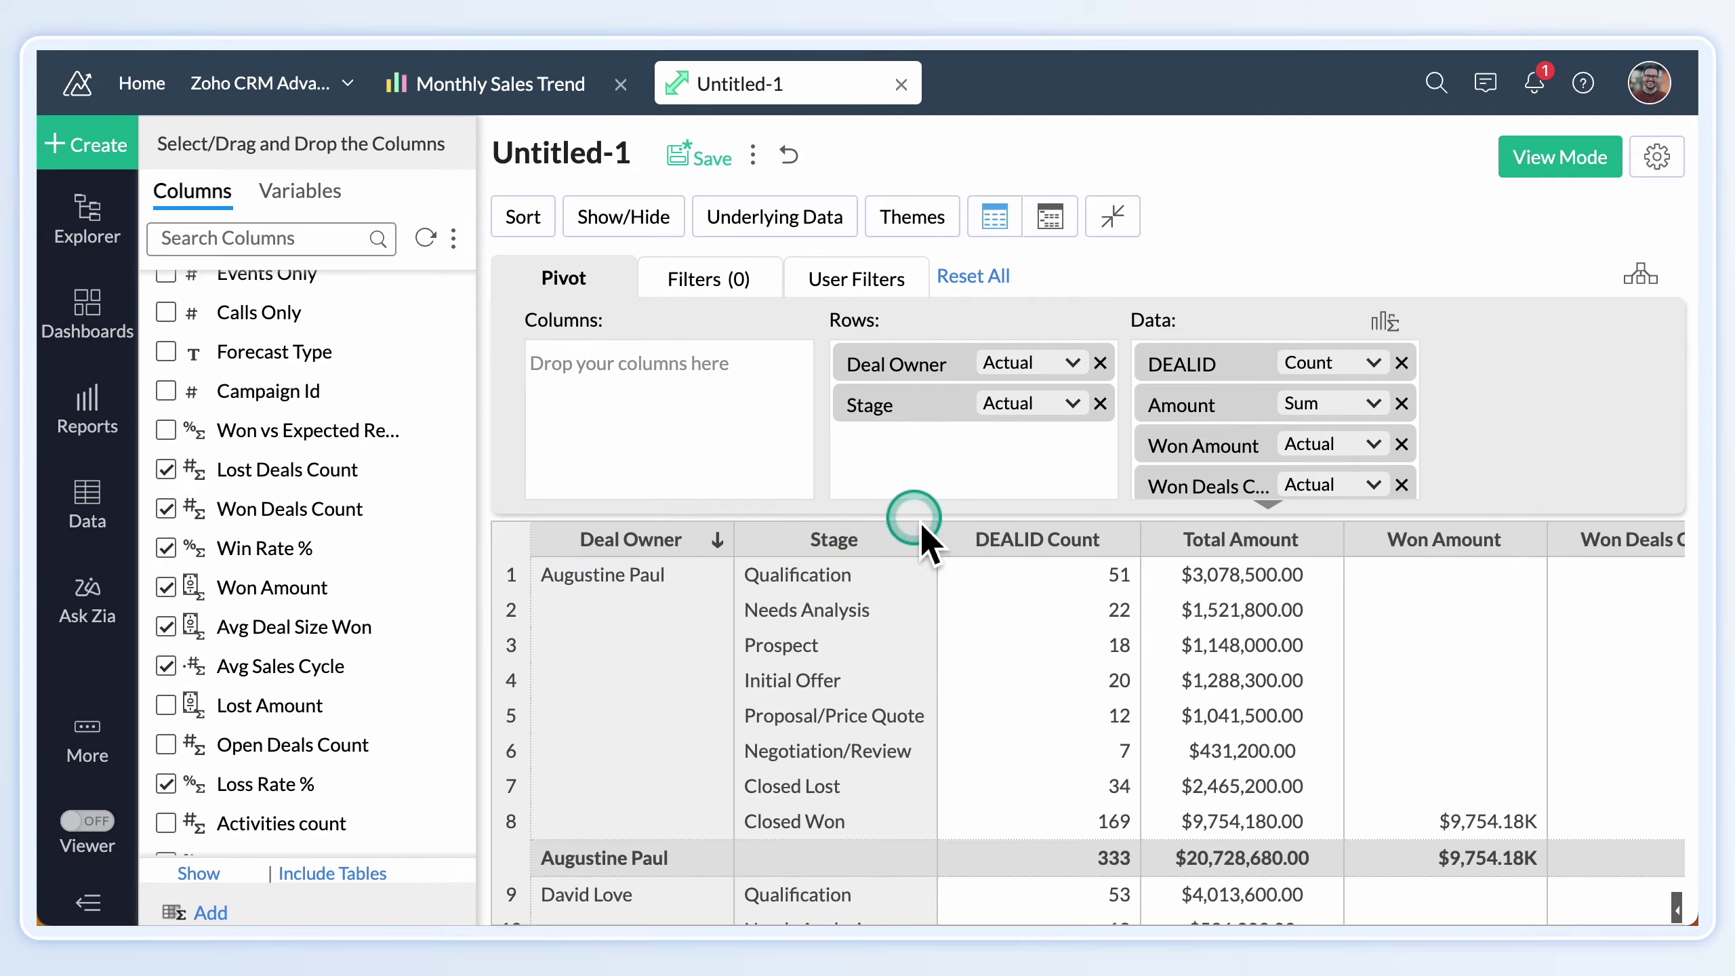
scroll(1155, 691, "down", 5)
scroll(1155, 692, "down", 5)
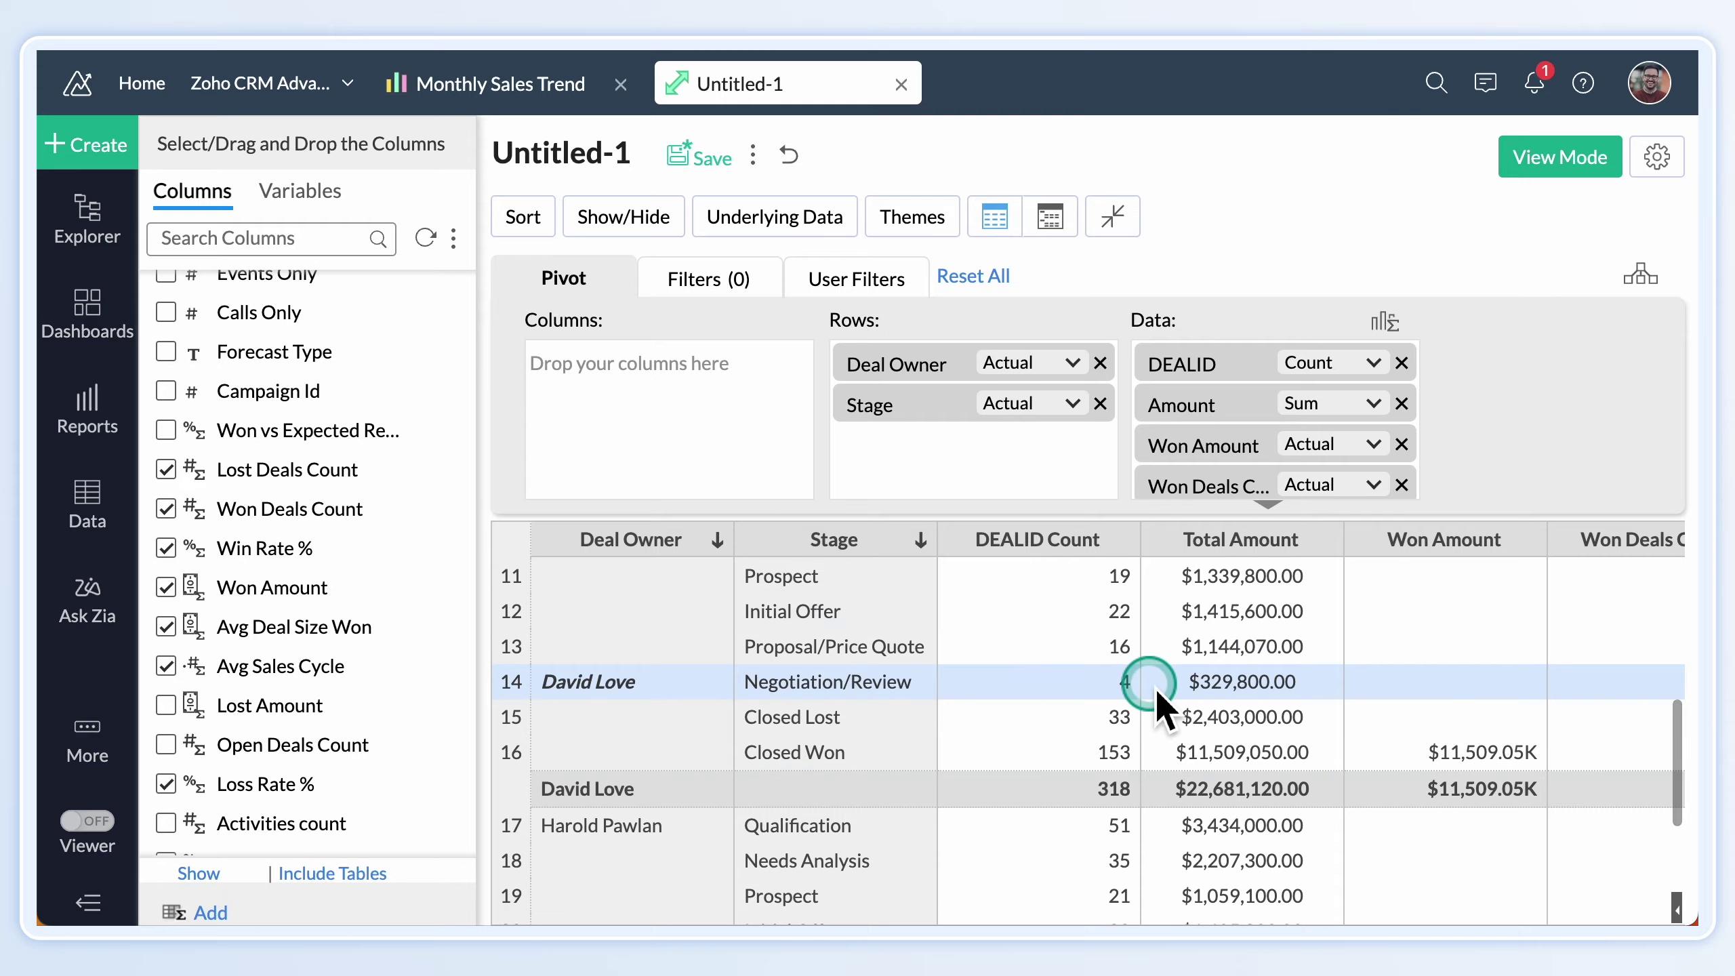
scroll(1155, 692, "down", 5)
scroll(1155, 691, "down", 5)
scroll(1155, 691, "down", 5)
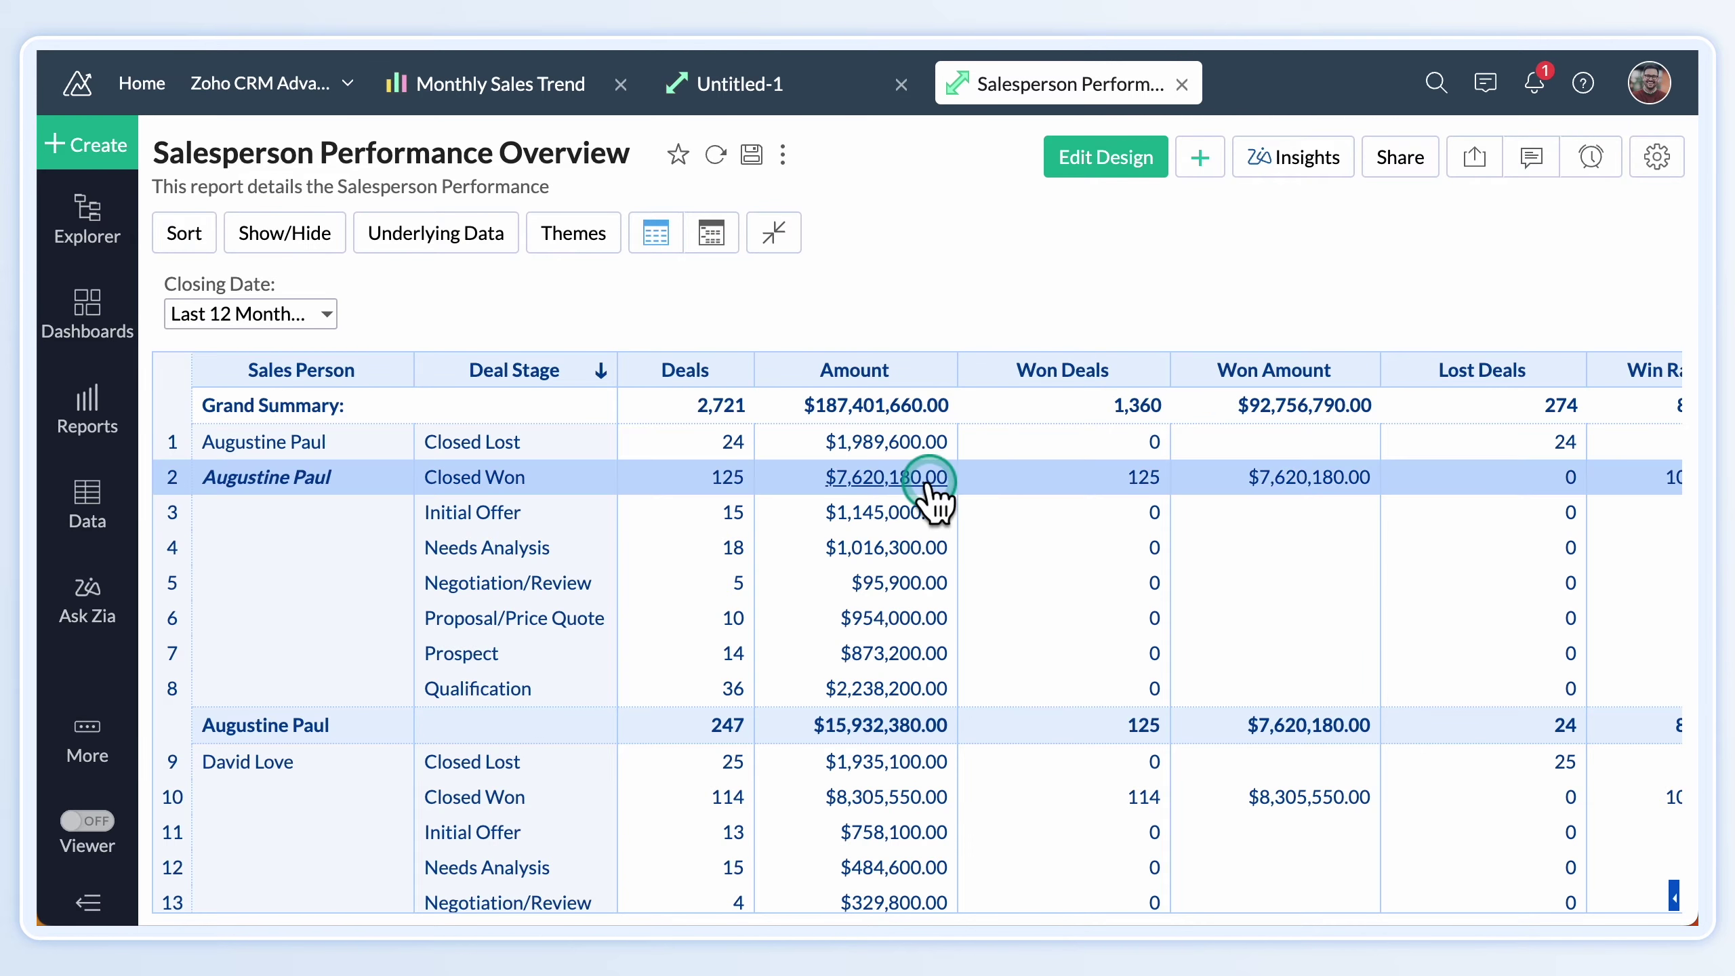
scroll(956, 490, "down", 3)
scroll(956, 490, "down", 3)
scroll(956, 490, "down", 3)
scroll(955, 490, "down", 3)
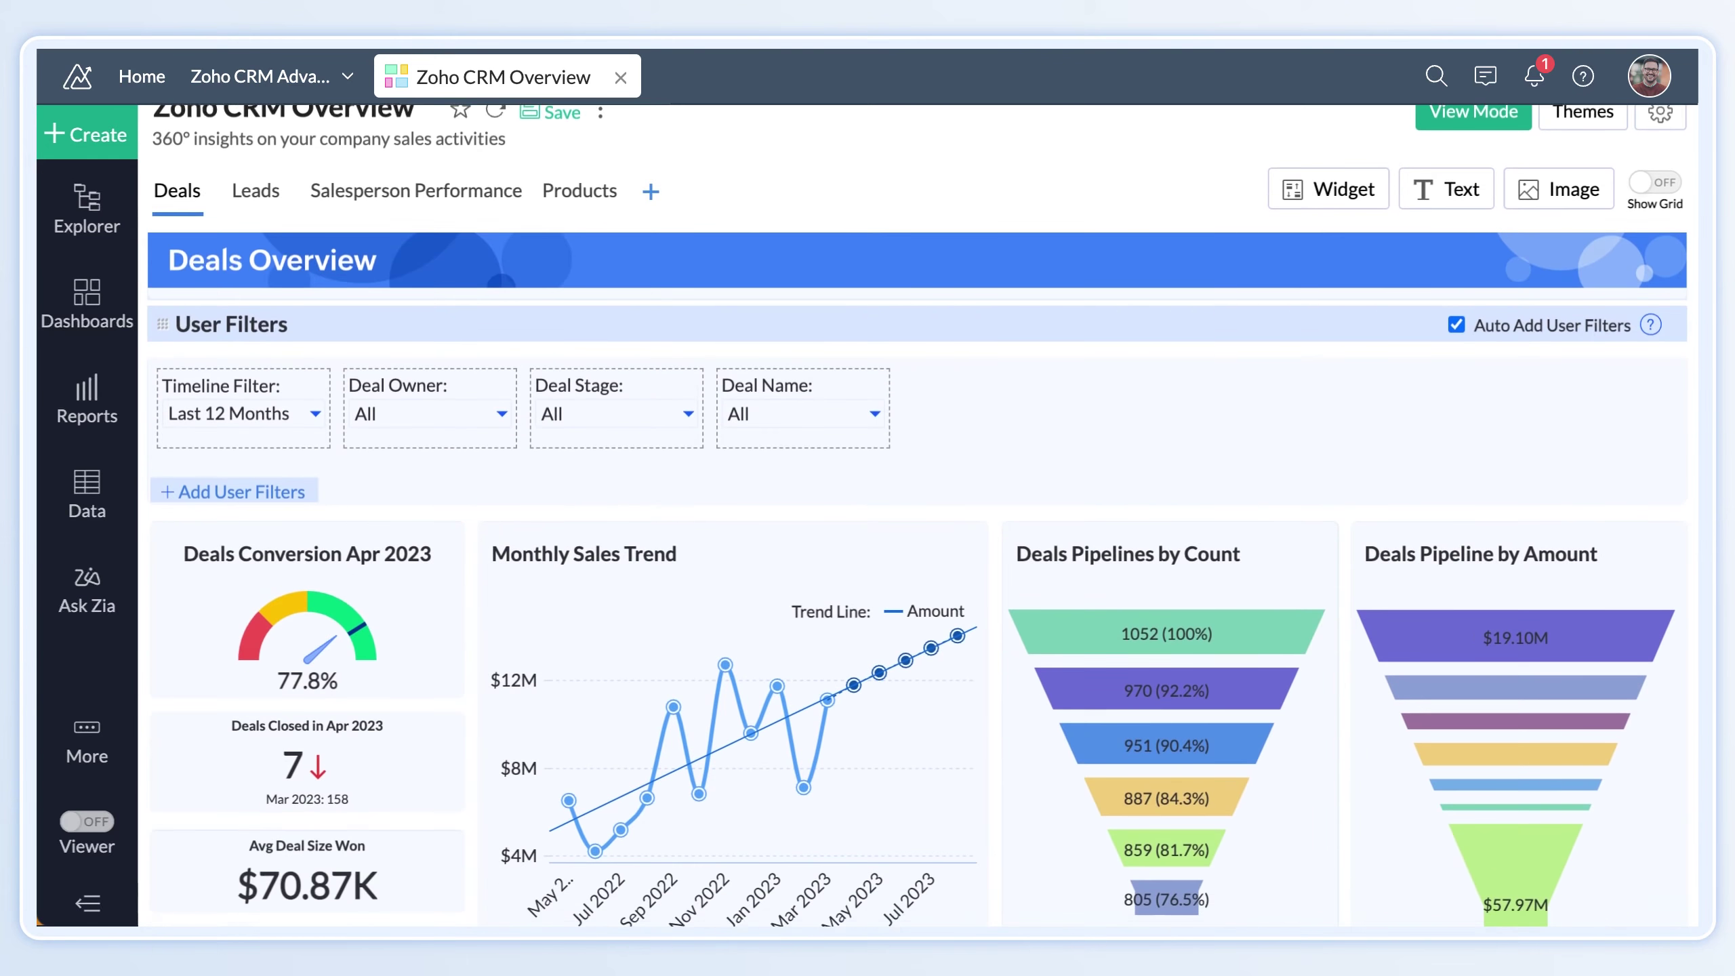
scroll(868, 543, "down", 3)
scroll(868, 543, "down", 3)
scroll(868, 542, "down", 3)
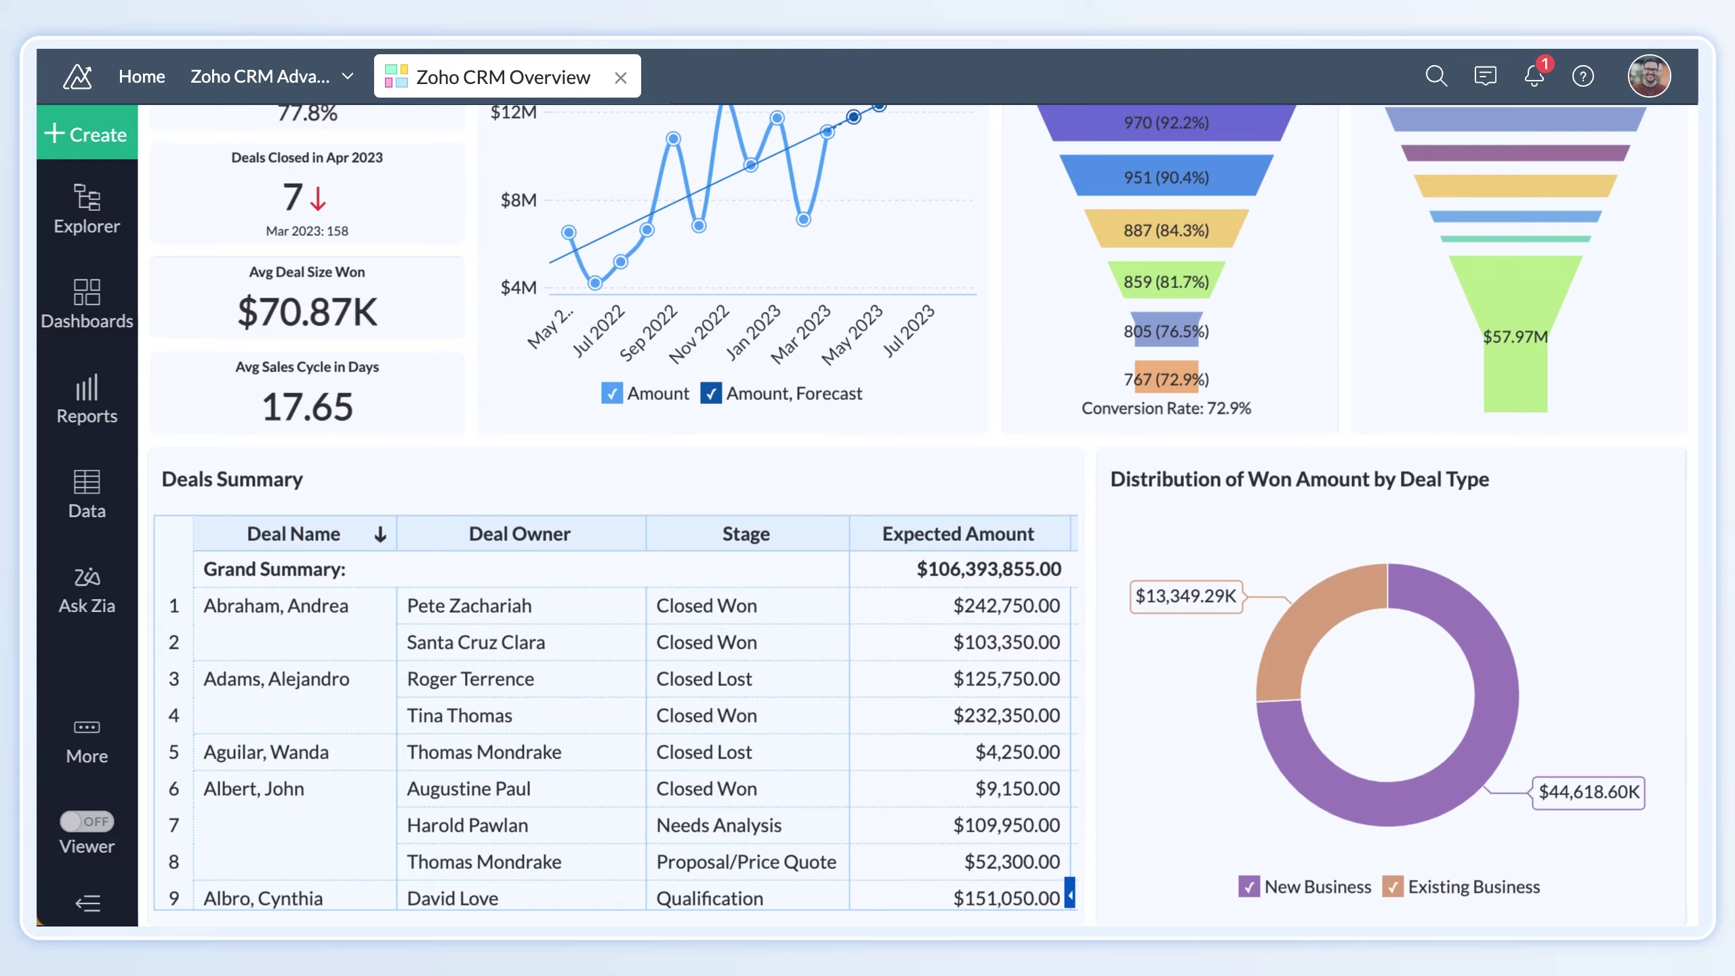
scroll(868, 543, "up", 5)
scroll(867, 542, "up", 5)
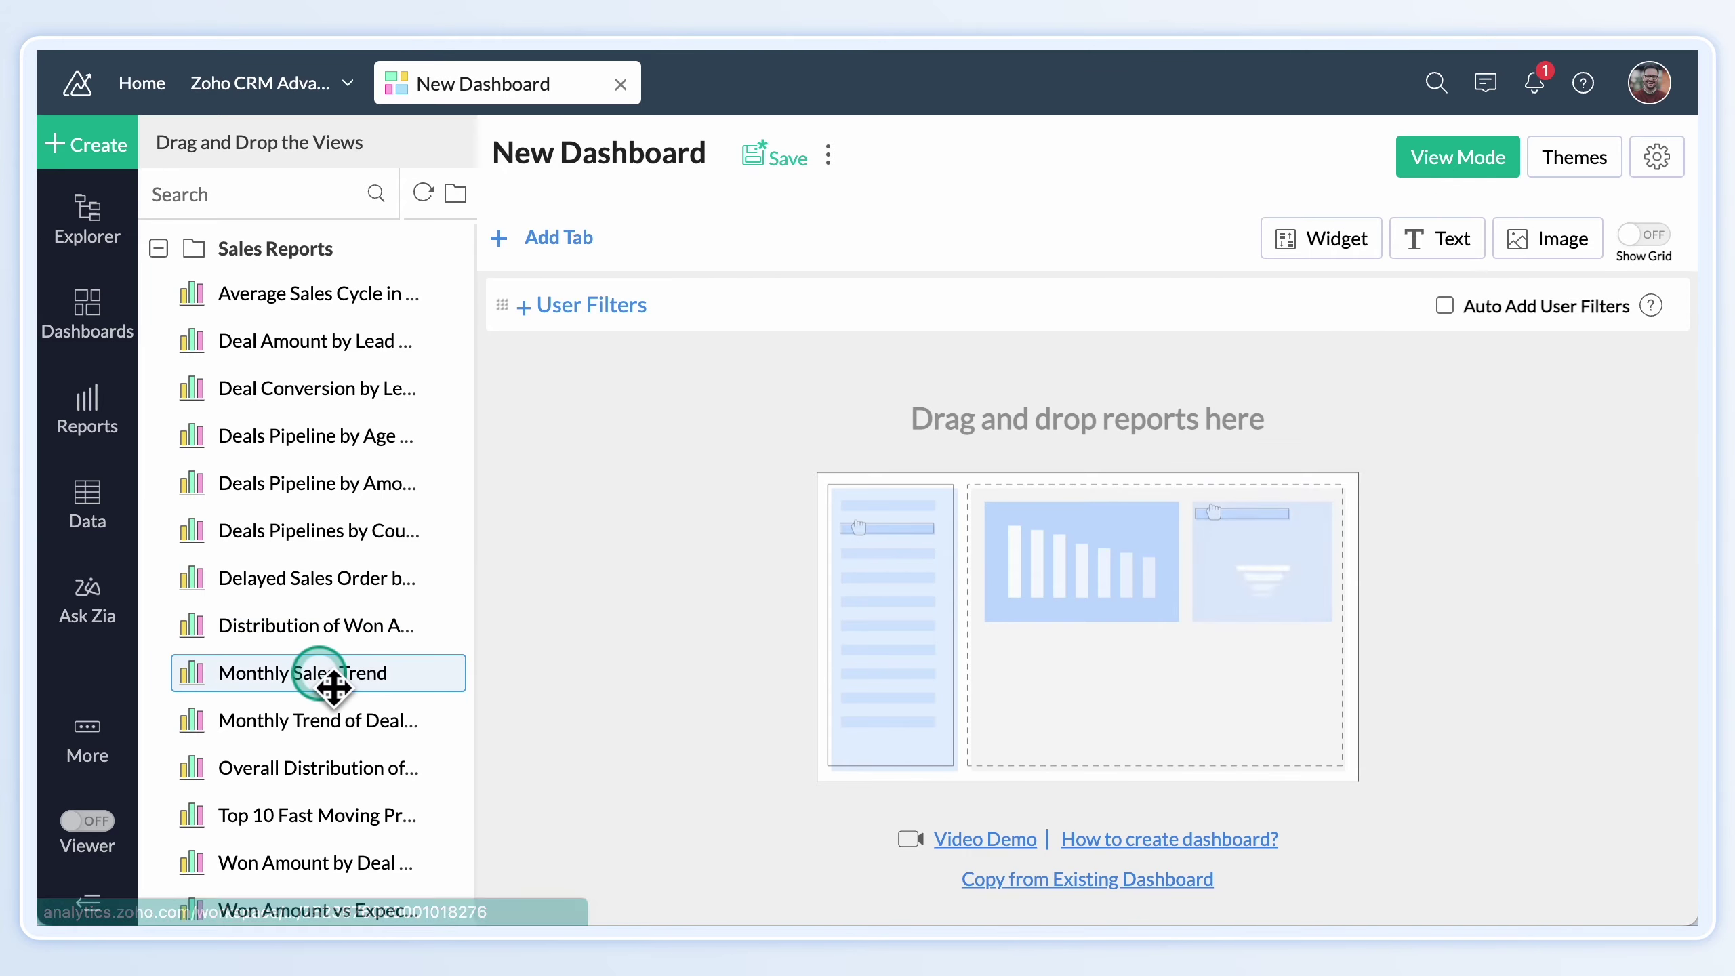
- Place Monthly Sales Trend, Deals Pipelines by Count and Deals Pipeline by Amount on the new dashboard
left_click_drag(302, 672, 689, 489)
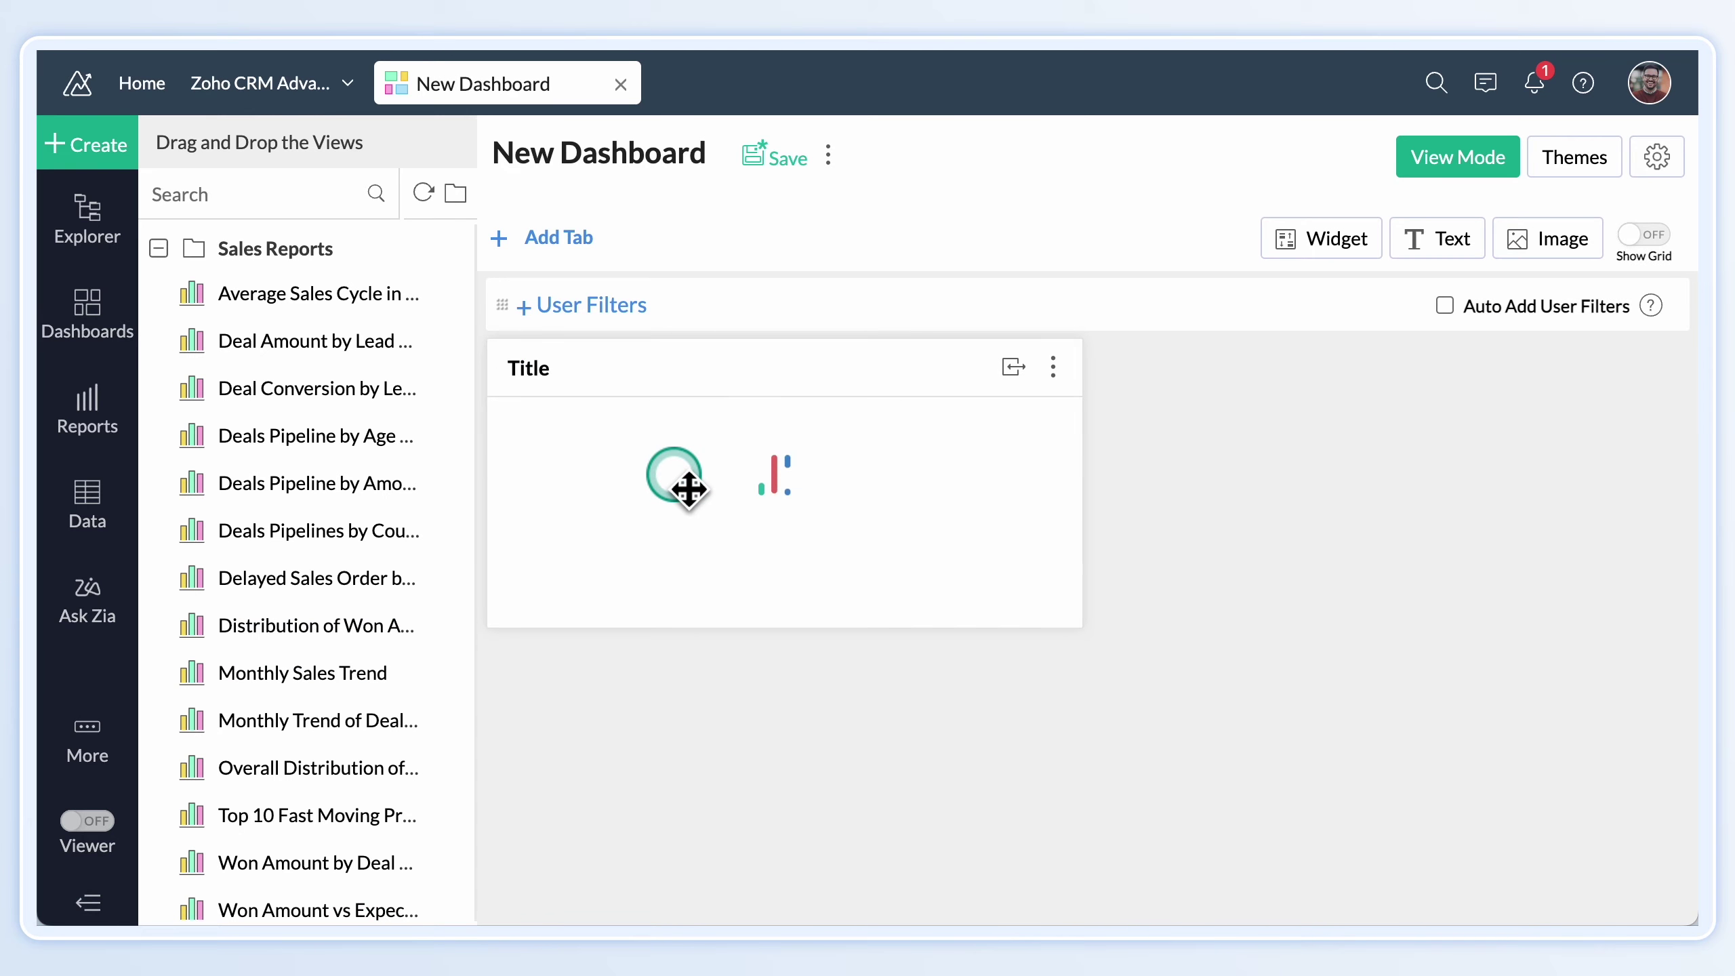
left_click_drag(318, 530, 1287, 468)
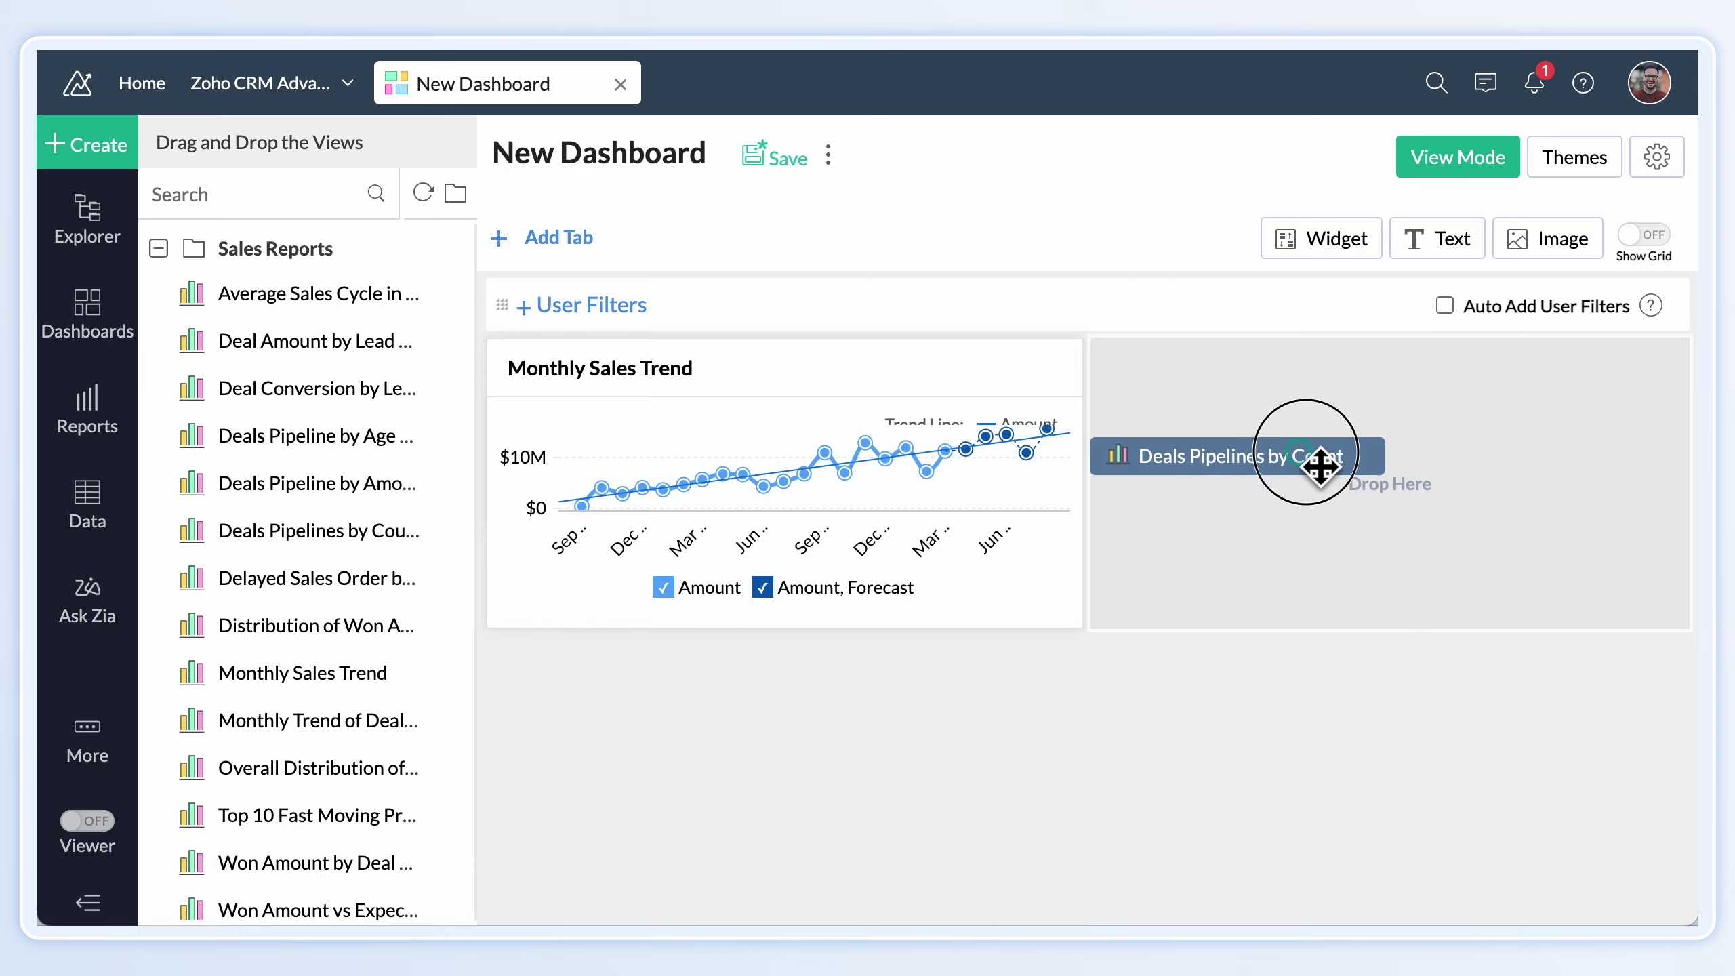
left_click_drag(317, 483, 583, 627)
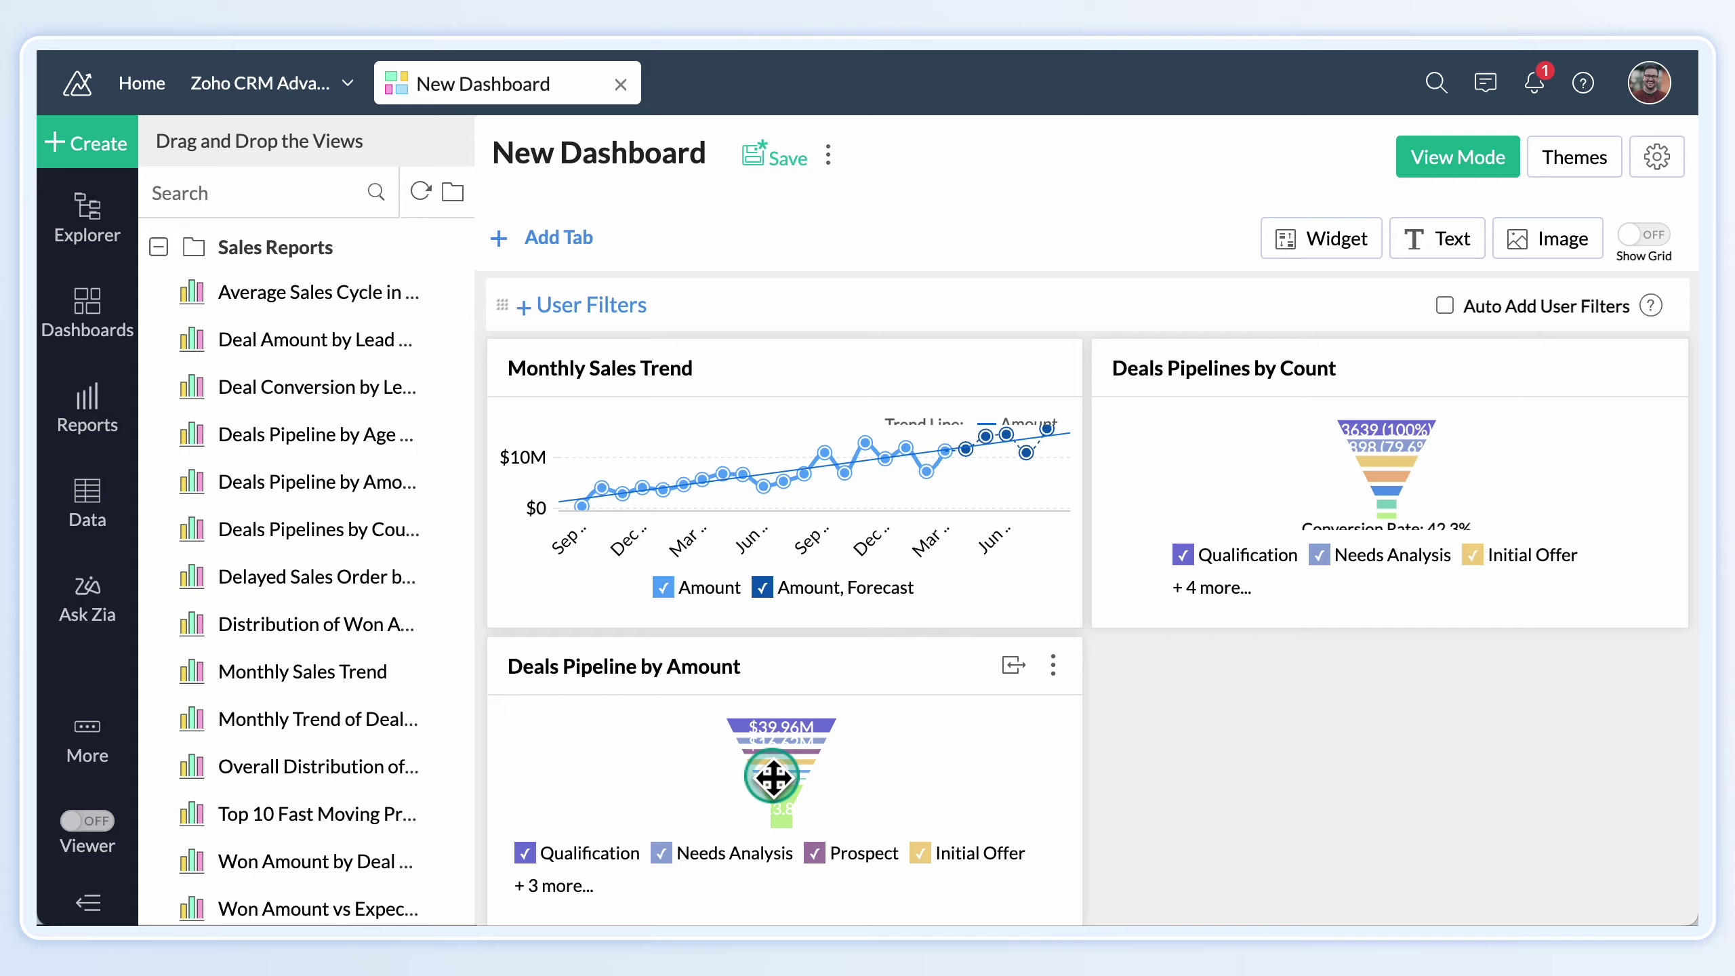
- Resize the Monthly Sales Trend widget narrower and taller and copy its dimensions to the Pipeline by Amount widget
left_click(814, 542)
left_click_drag(1080, 522, 832, 556)
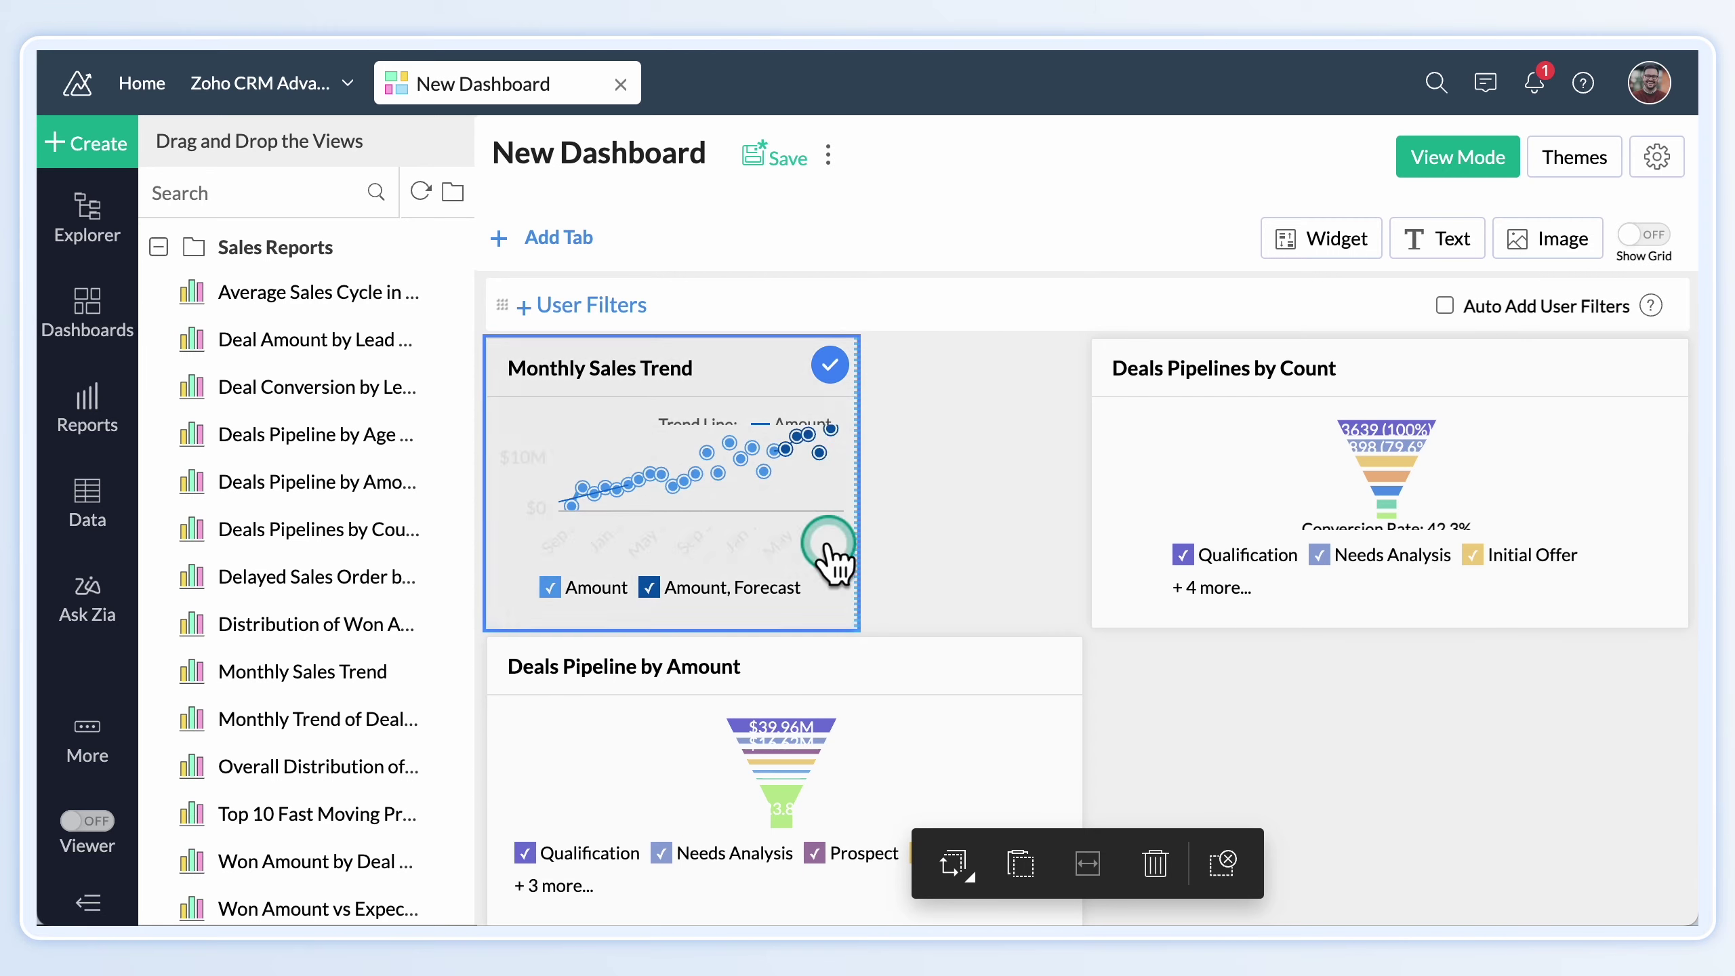
left_click_drag(766, 630, 766, 749)
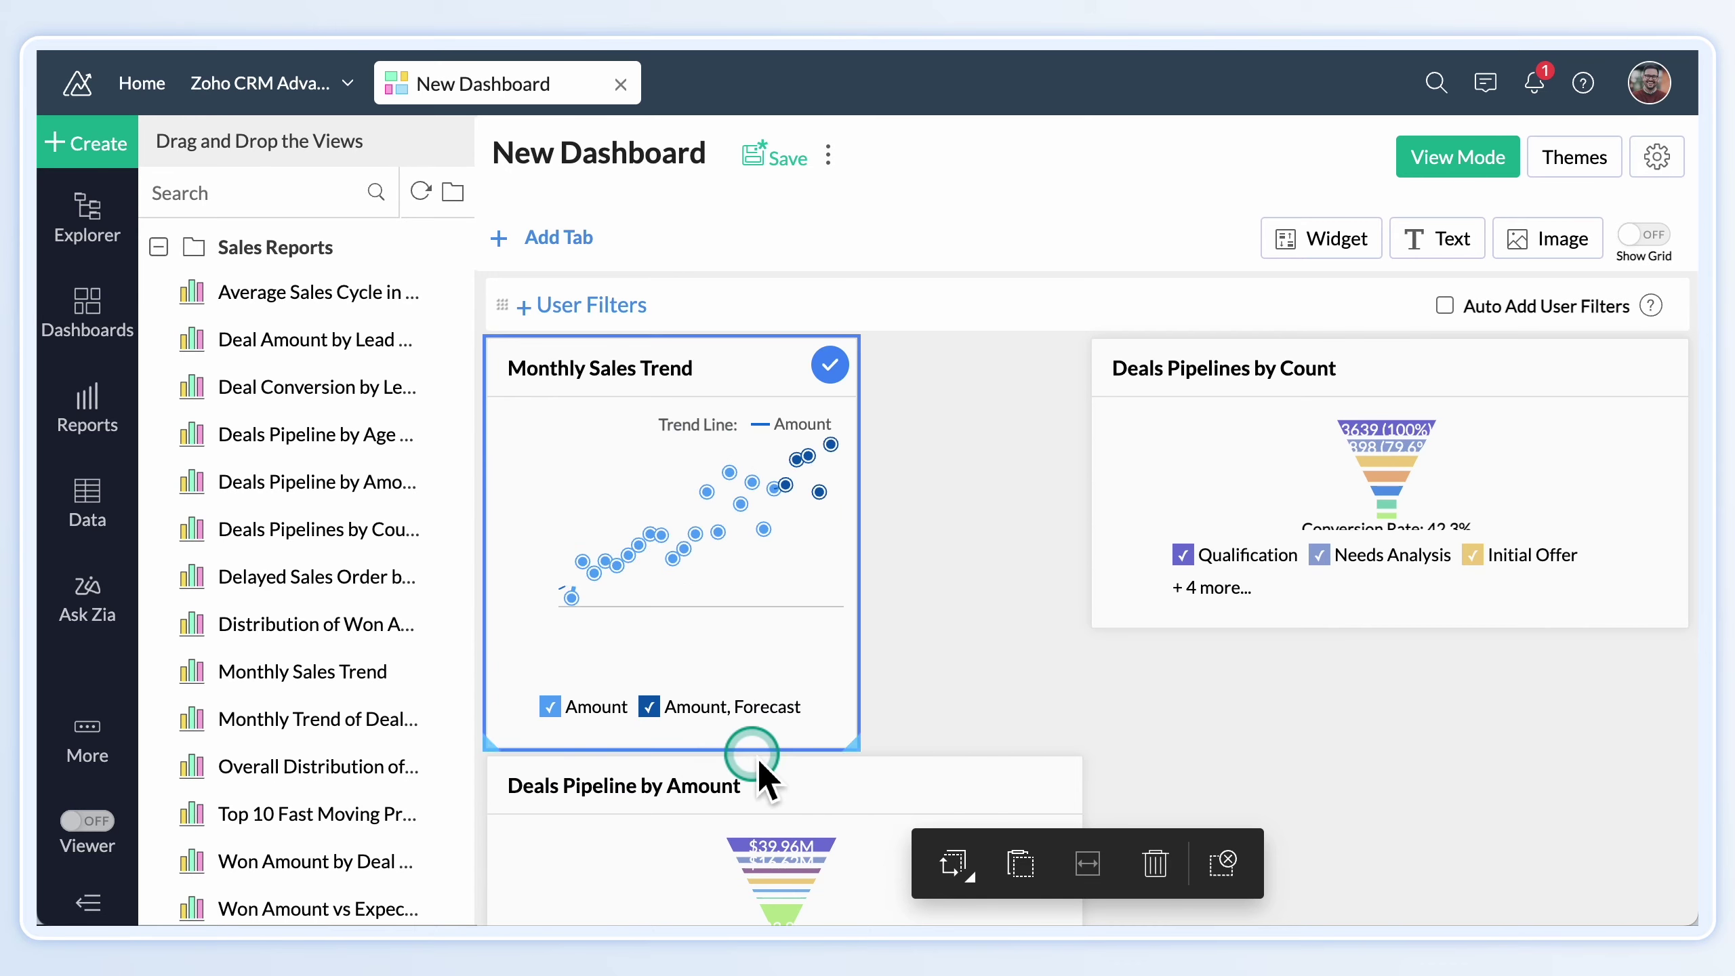
left_click(955, 864)
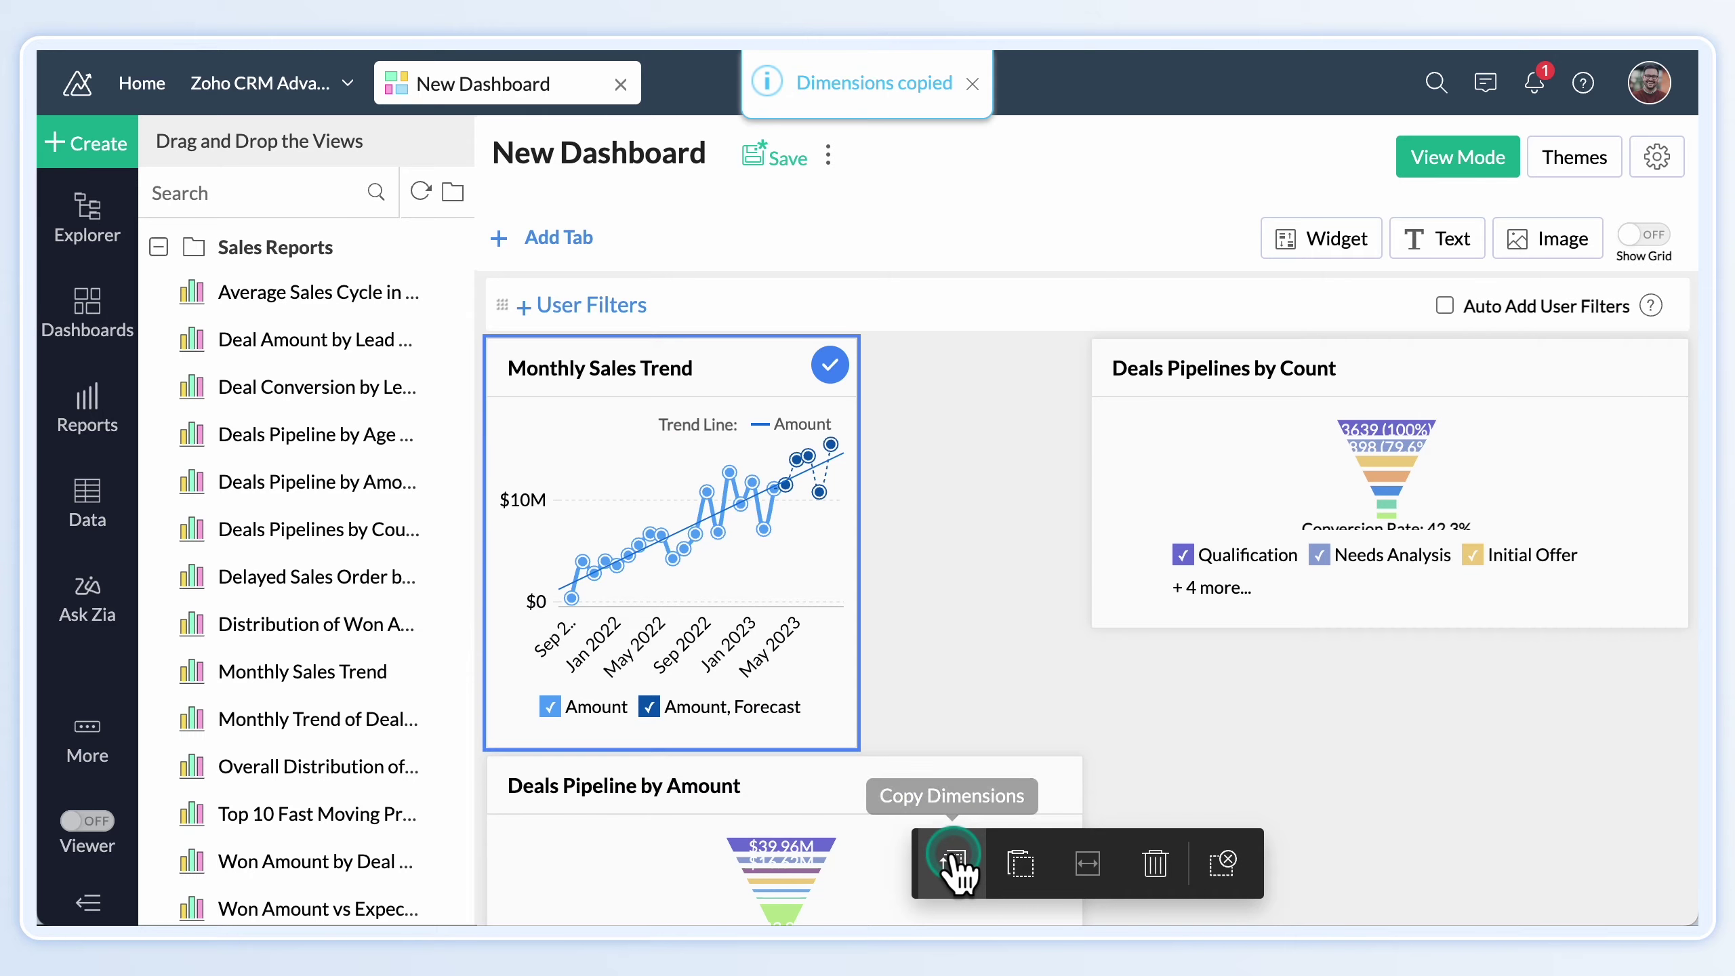
left_click(1225, 863)
left_click(922, 799)
scroll(922, 800, "down", 2)
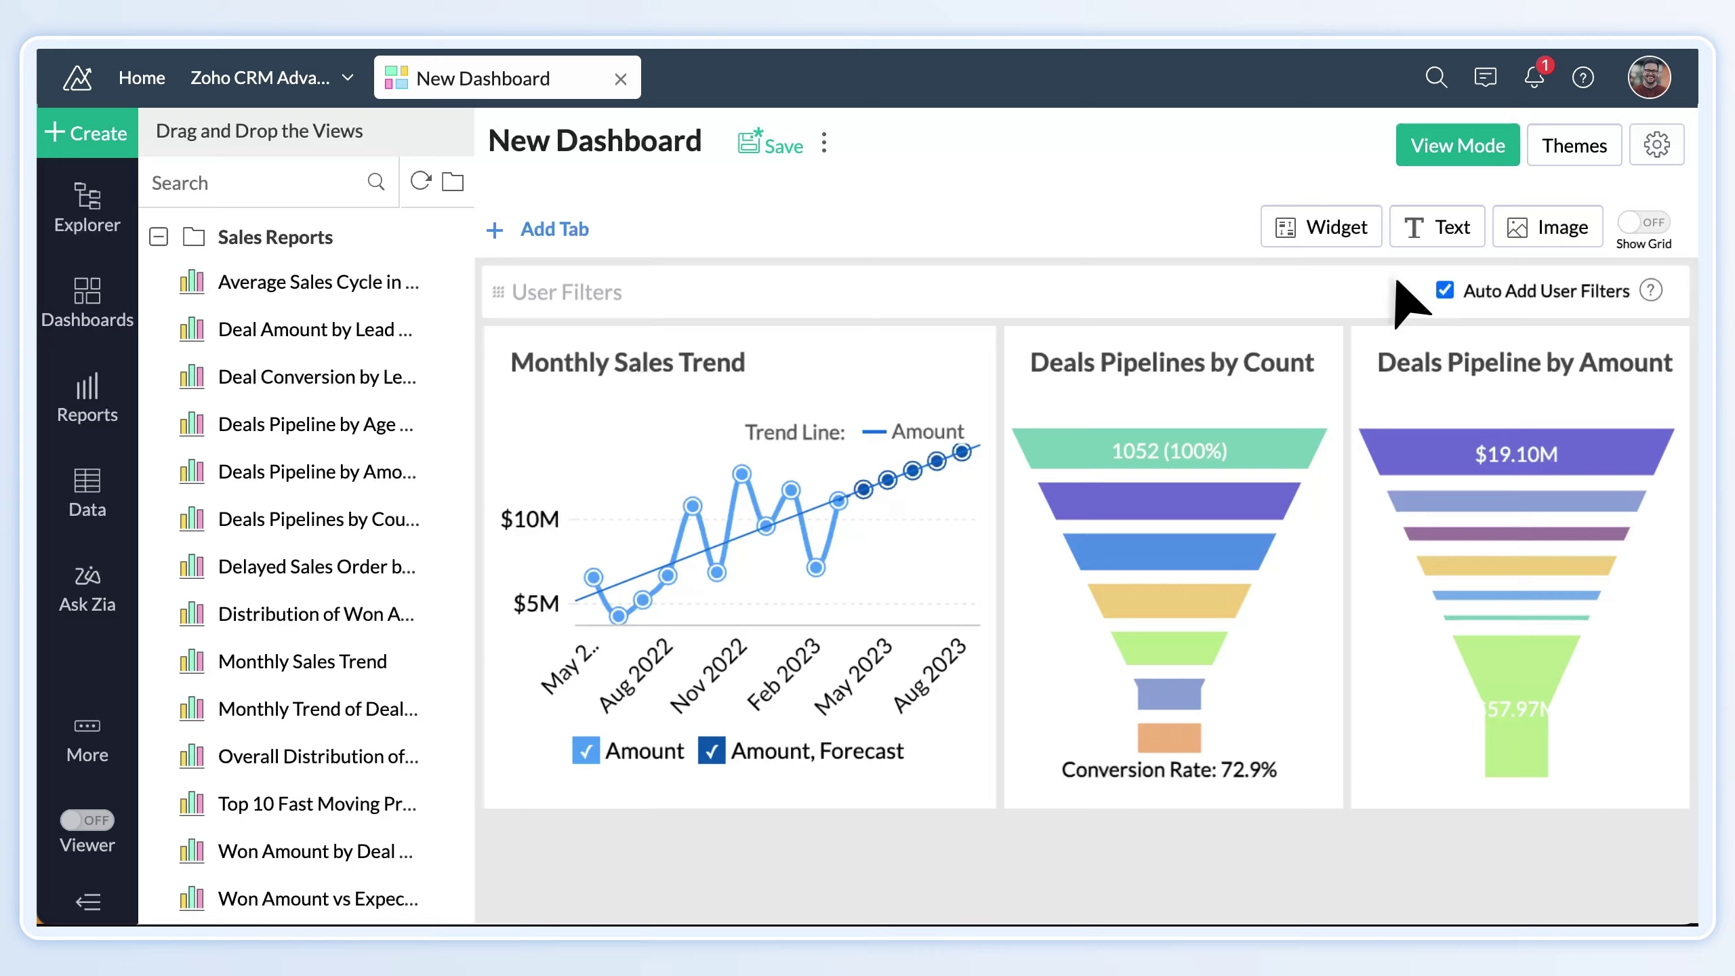
- Add a KPI widget, show the deal user filters and insert the Deals Overview banner image
left_click(1332, 233)
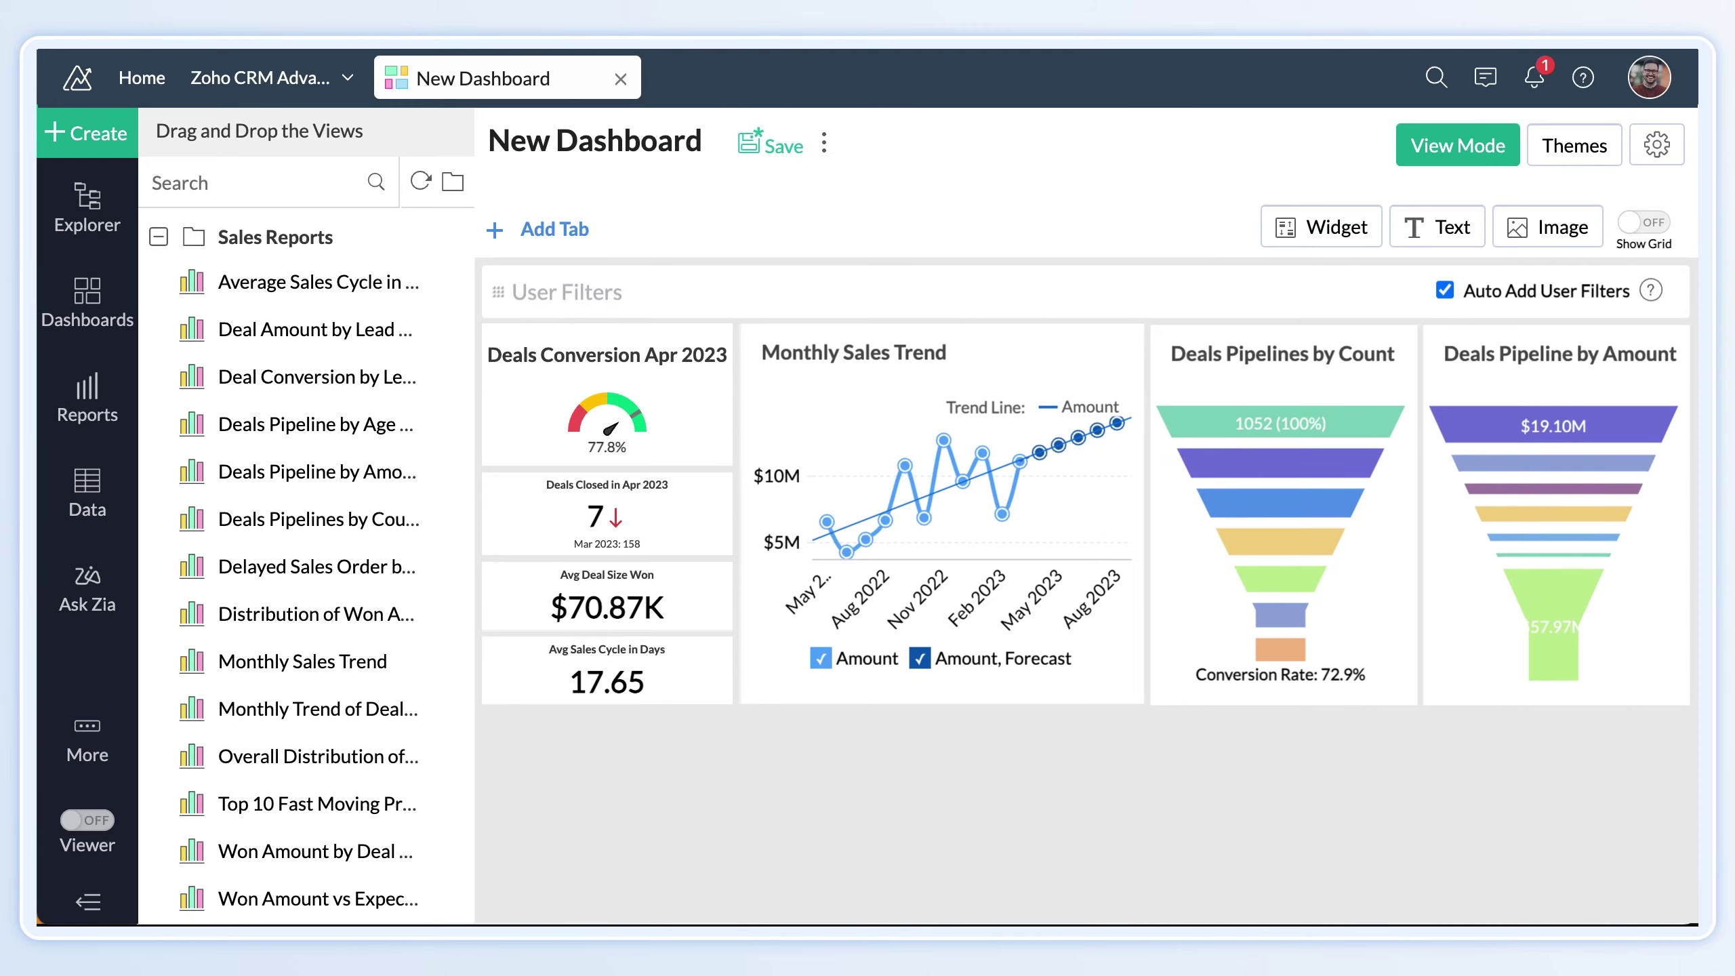
left_click(543, 292)
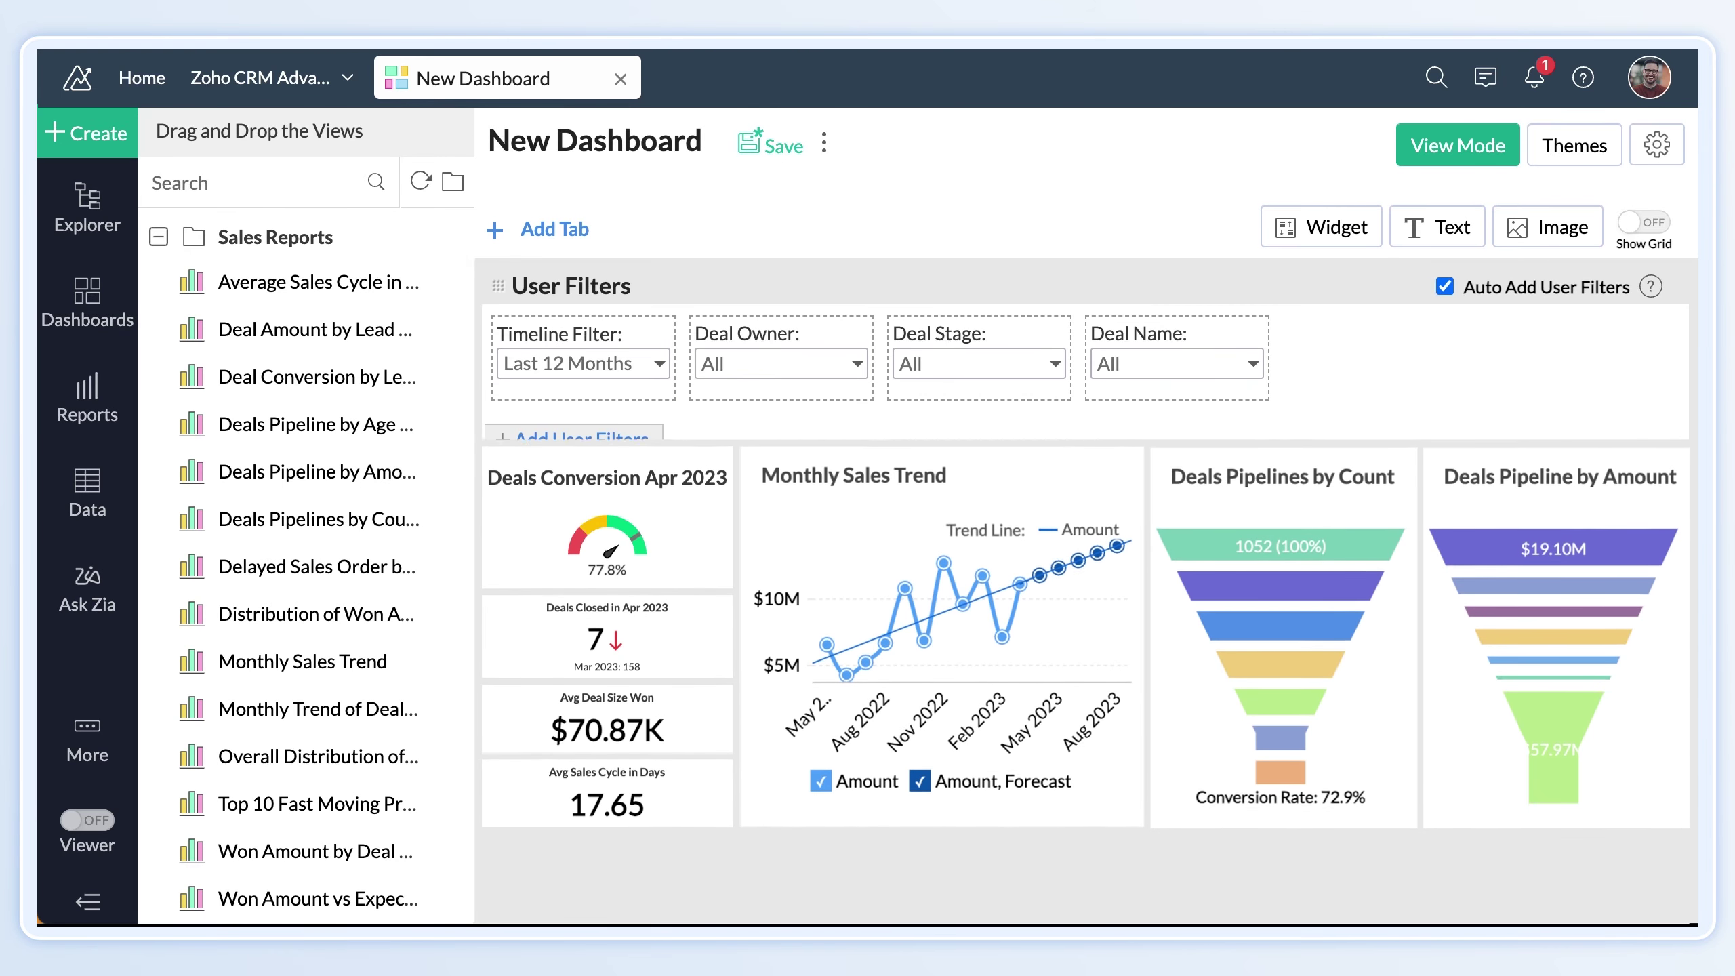
left_click(1553, 234)
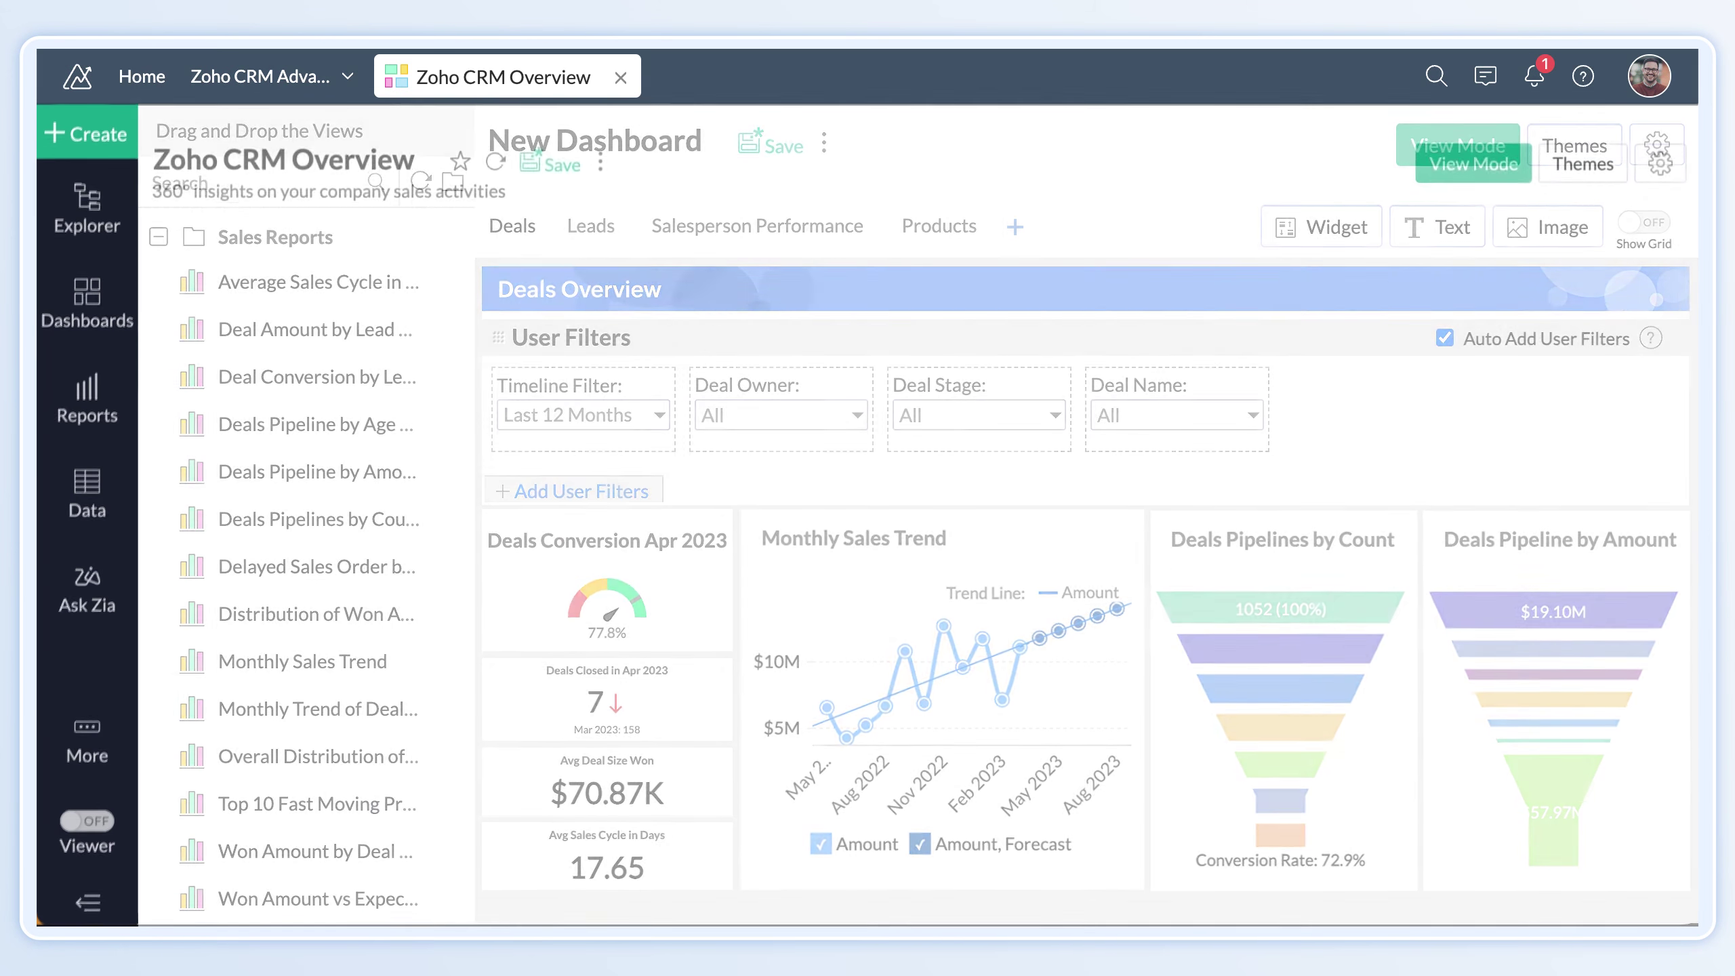
scroll(869, 542, "down", 5)
scroll(868, 543, "down", 3)
scroll(868, 543, "up", 2)
scroll(868, 542, "up", 5)
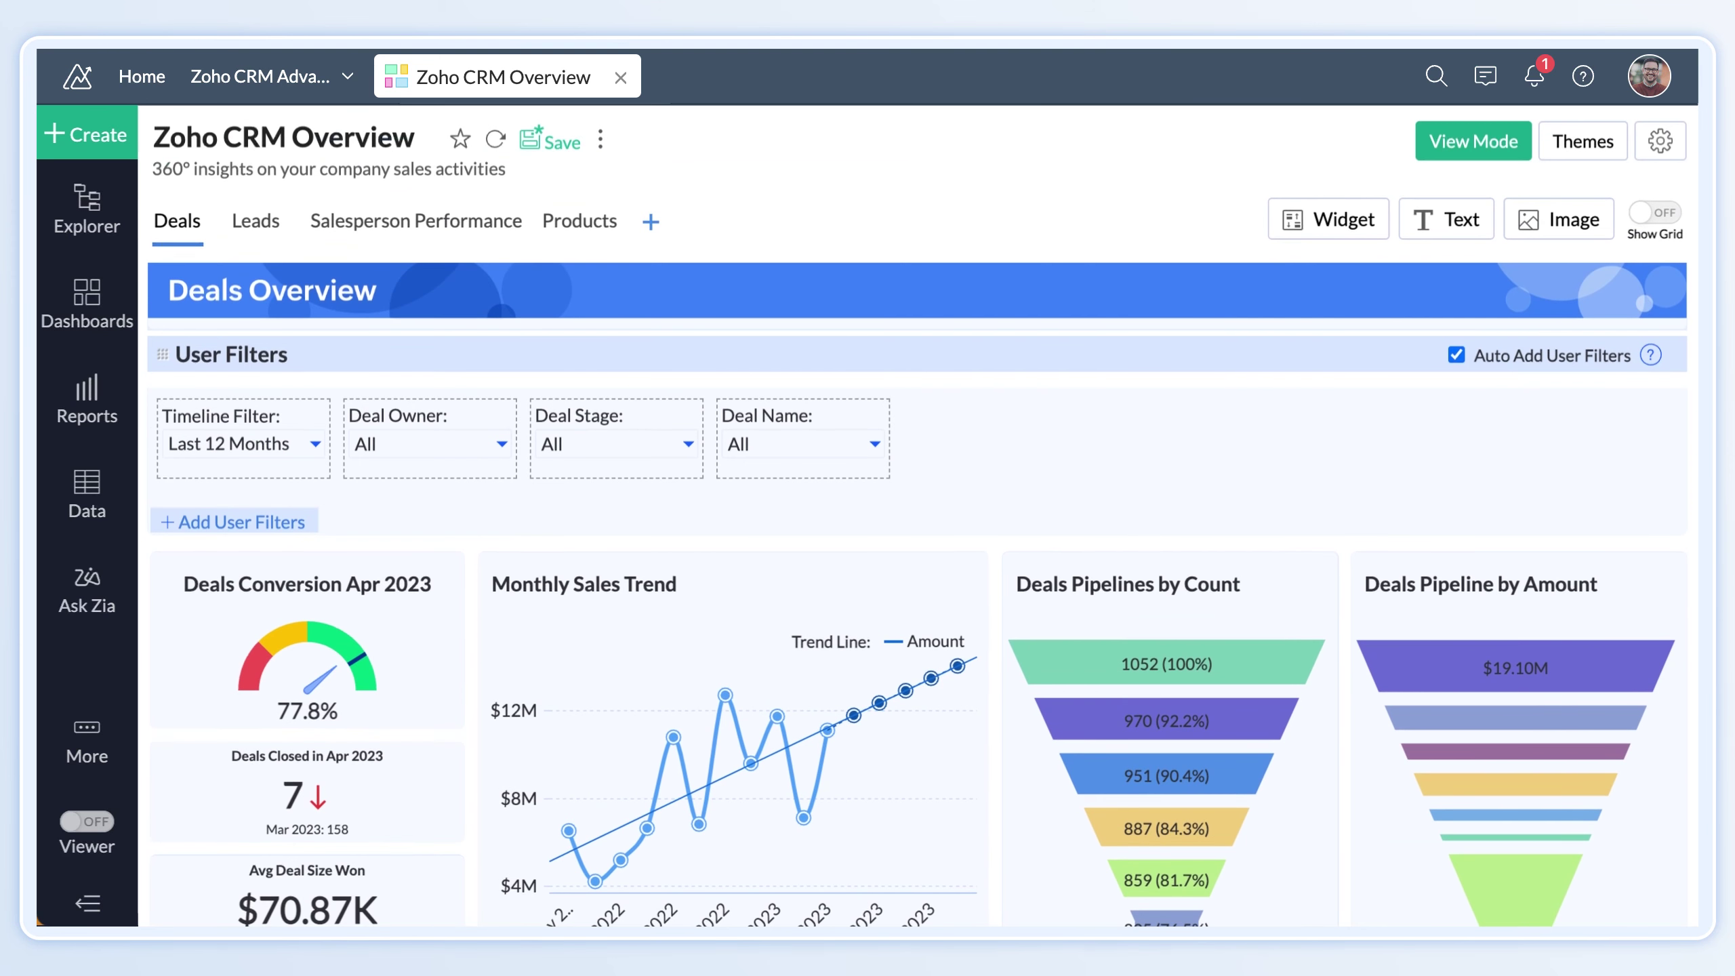